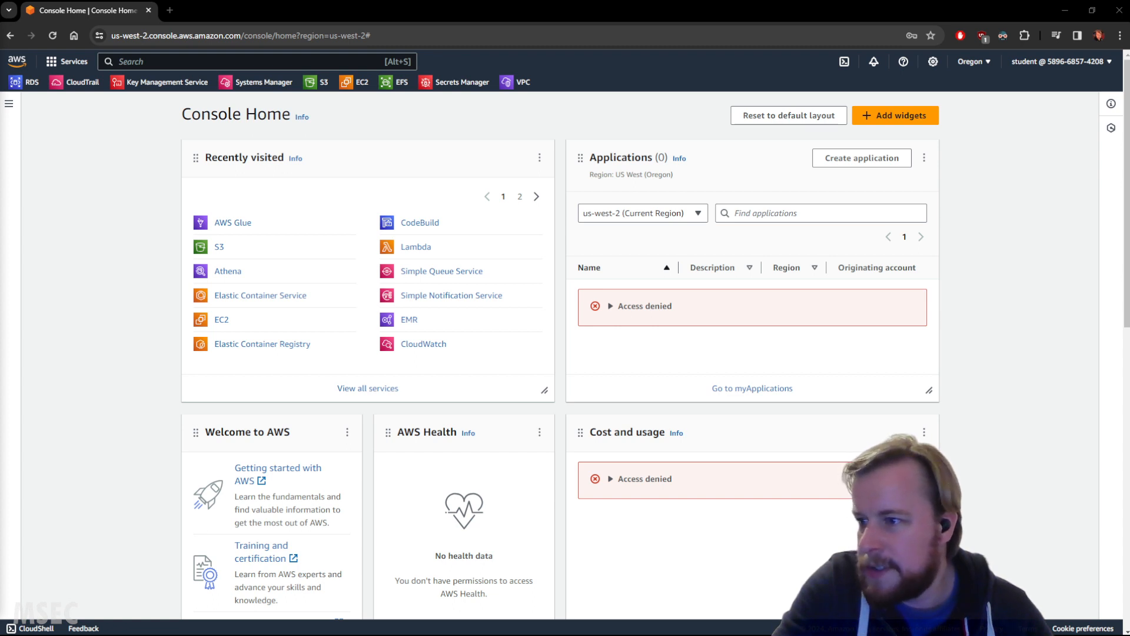
Step: Search the AWS services for DynamoDB, open the service, and dismiss the feedback banner
left_click(279, 62)
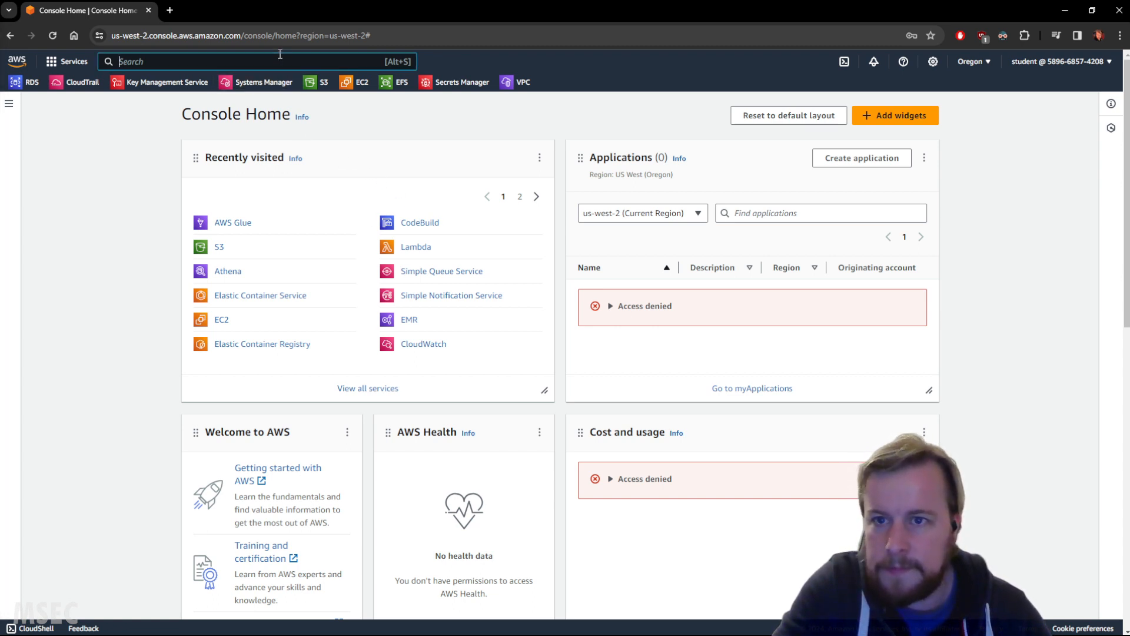
type("DynamoDB")
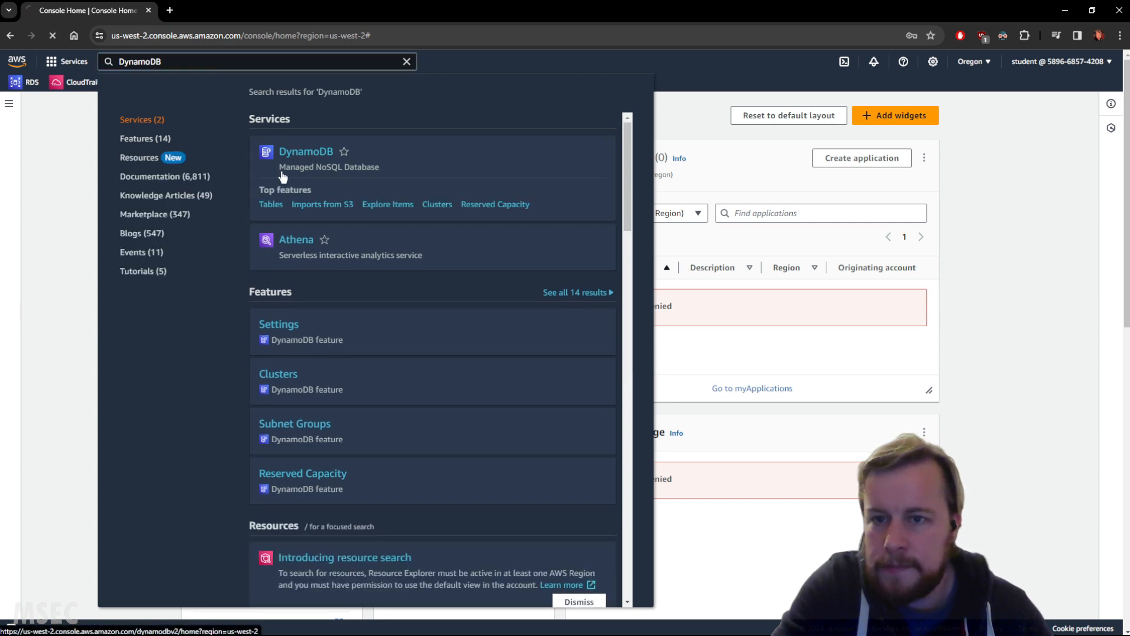
left_click(282, 174)
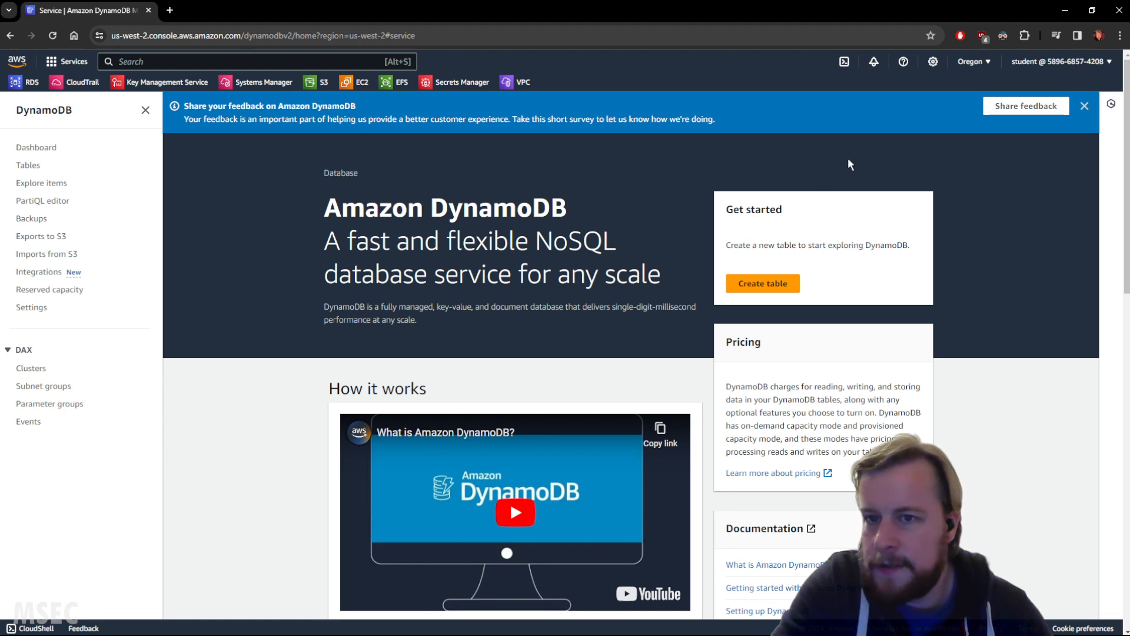
left_click(1084, 106)
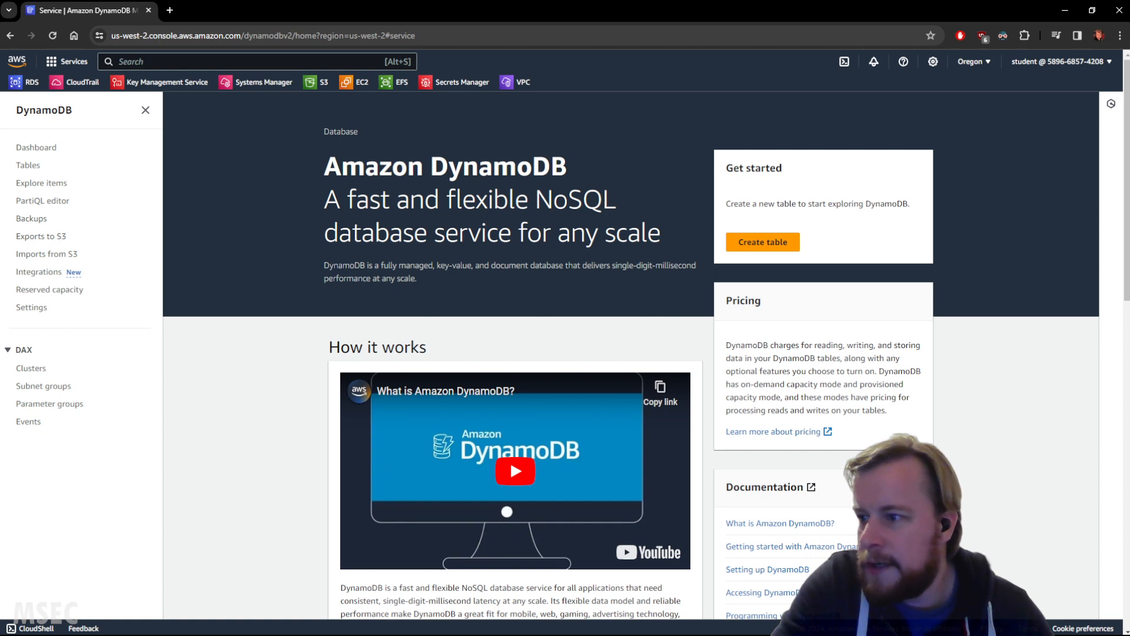
Step: Start a new DynamoDB table named Forum with Name as its partition key
left_click(763, 242)
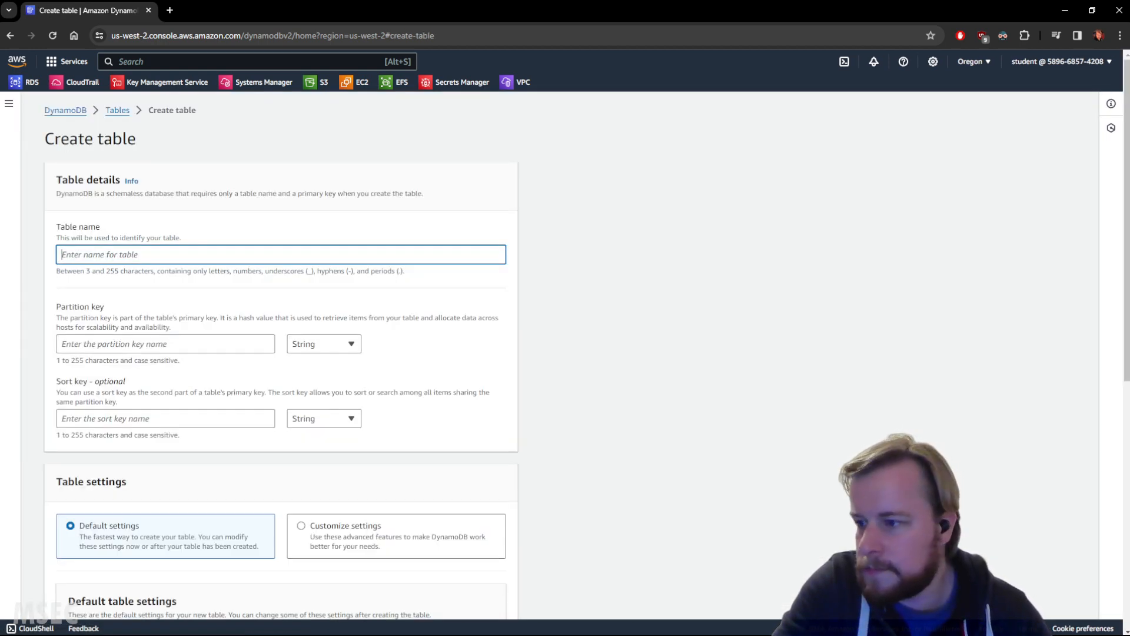
key("alt+Tab")
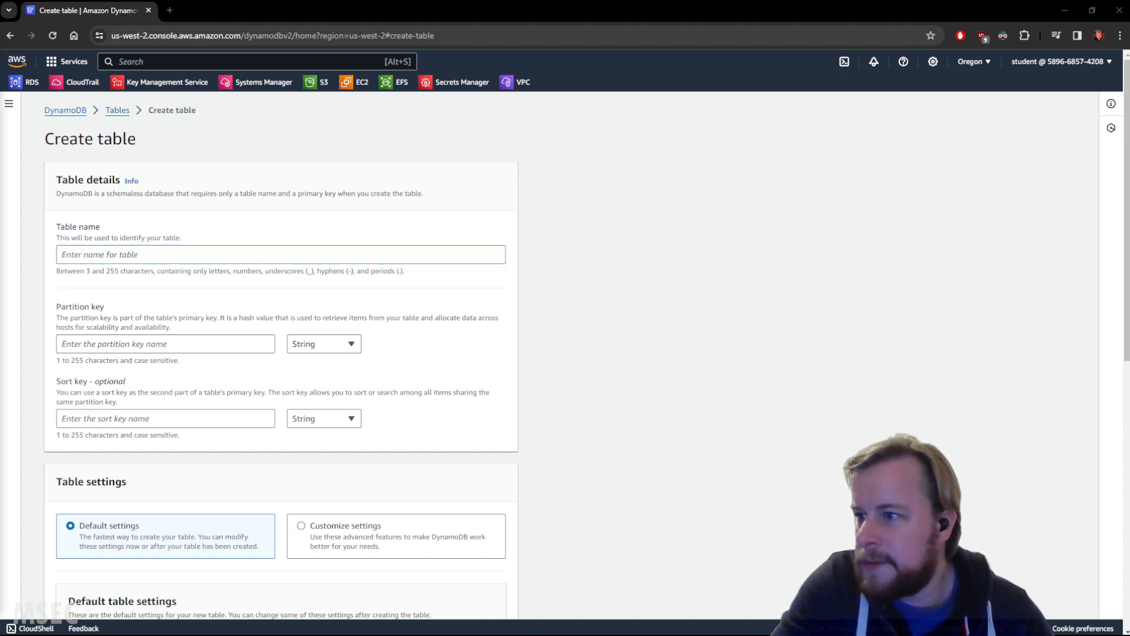
left_click(201, 259)
type("Forum")
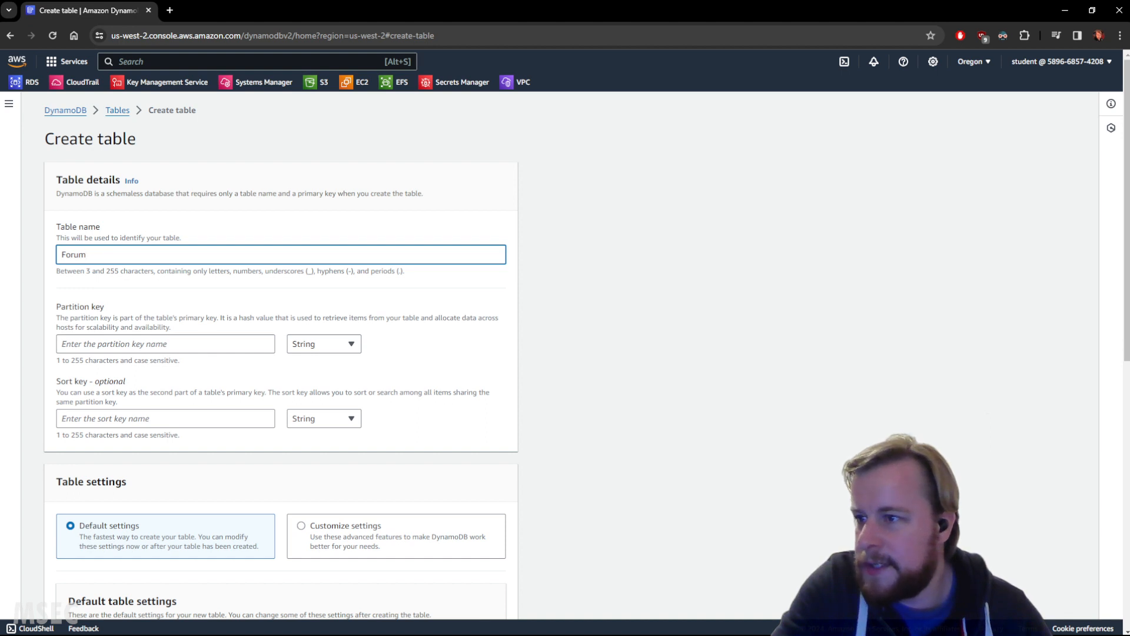
scroll(112, 287, "down", 1)
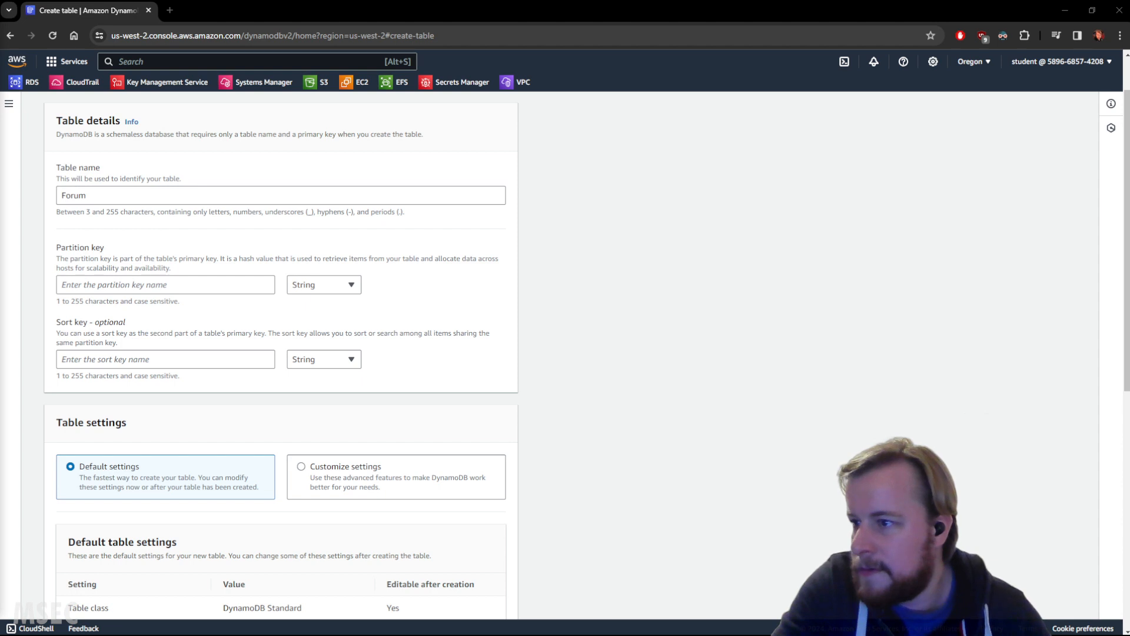
left_click(112, 285)
type("Name")
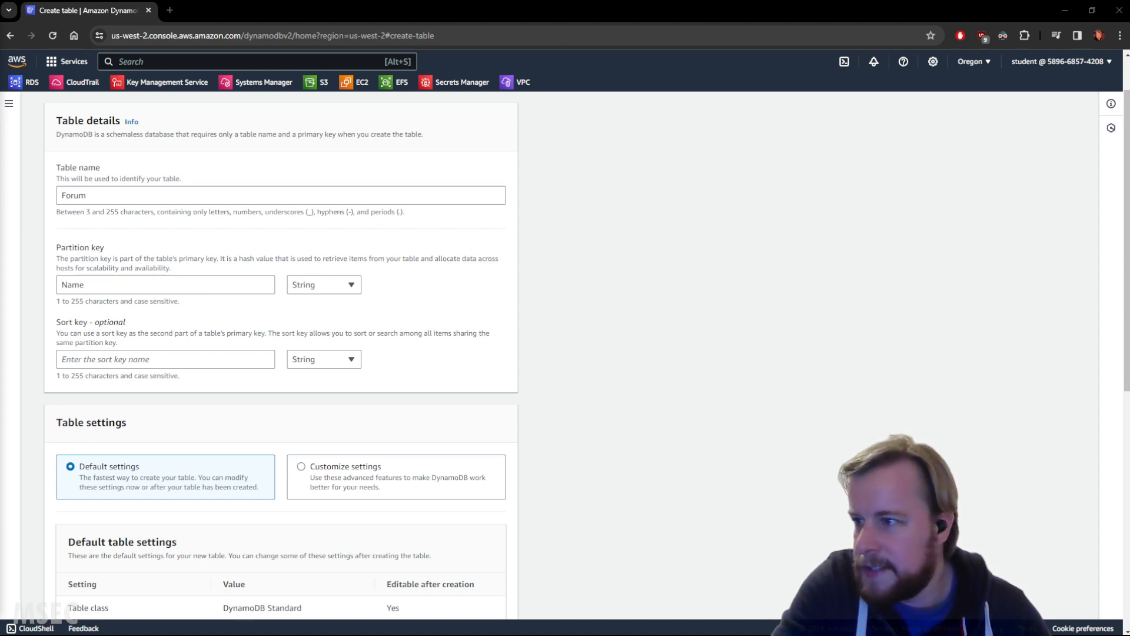
Step: Switch the Forum table to customized settings and take a brief look at the capacity calculator
scroll(436, 383, "down", 4)
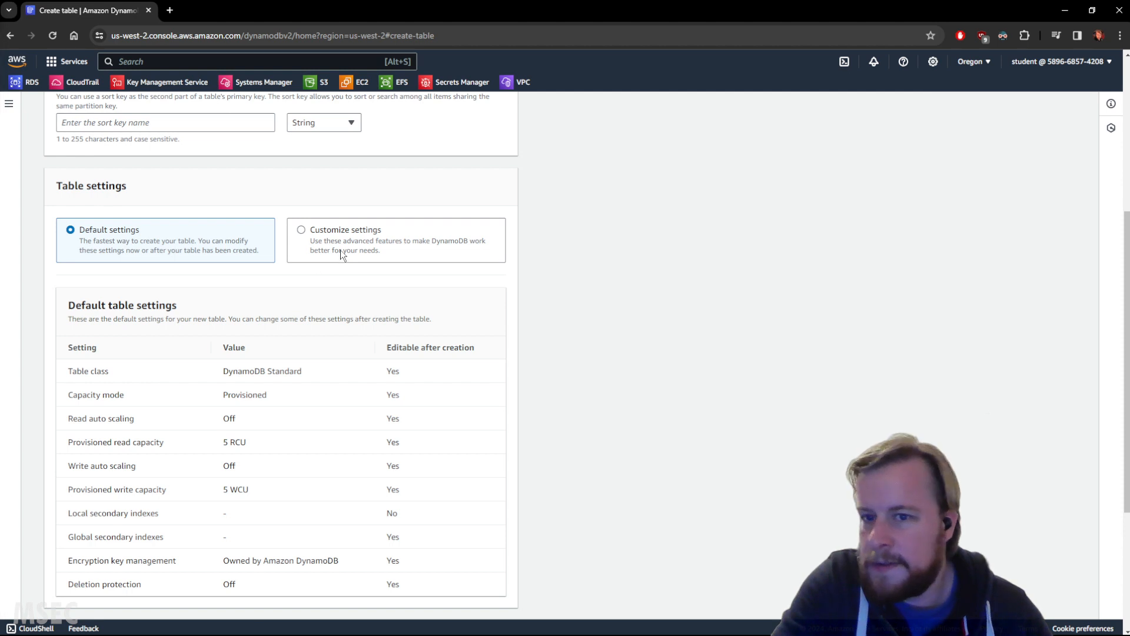
left_click(320, 237)
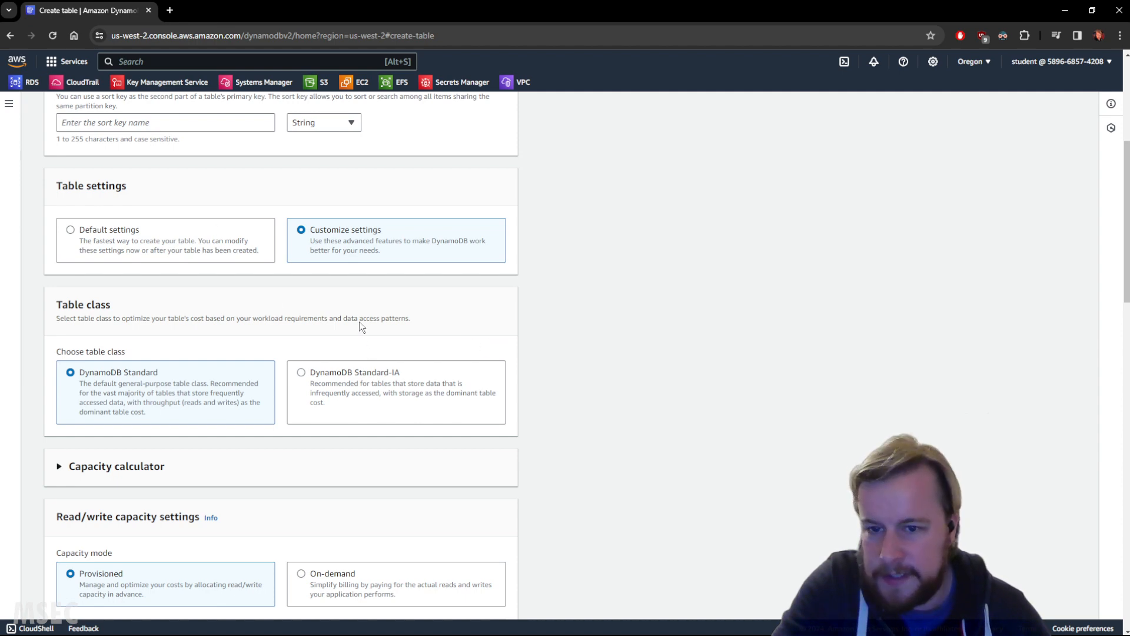
scroll(312, 327, "down", 5)
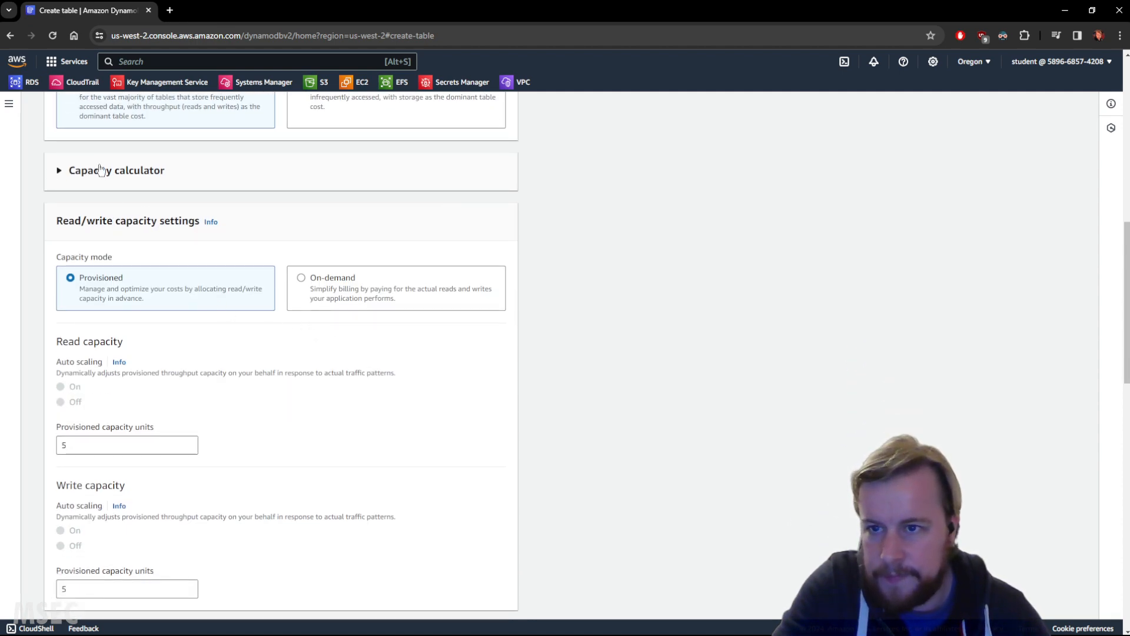
left_click(100, 170)
left_click(99, 170)
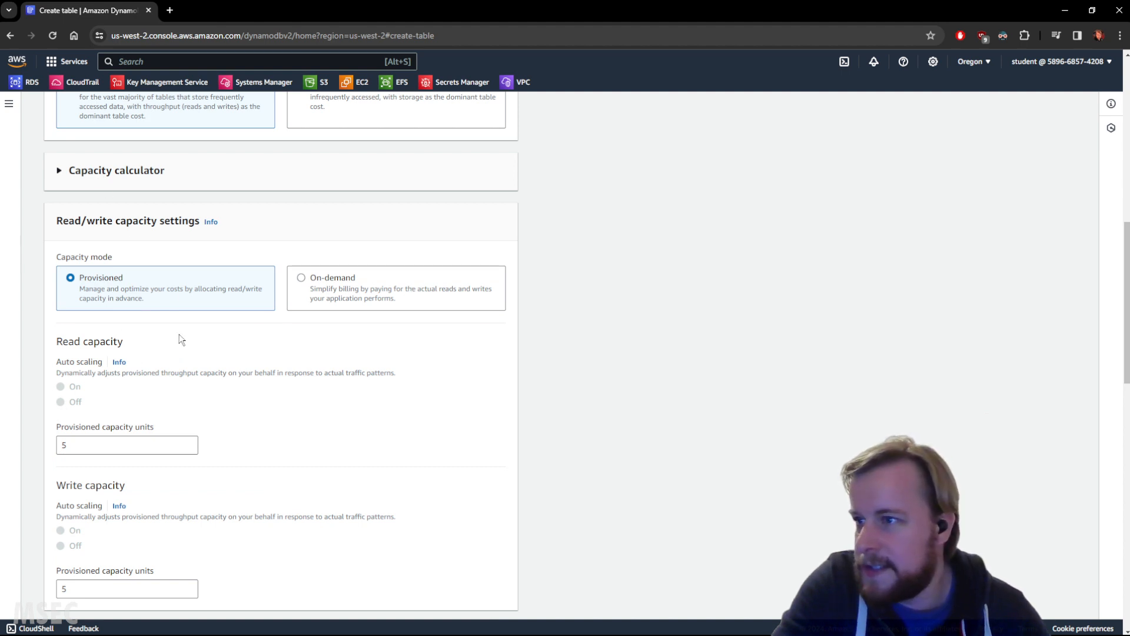
Step: Set the Forum table's provisioned capacity to 10 read units and 2 write units
scroll(144, 432, "down", 2)
double_click(90, 330)
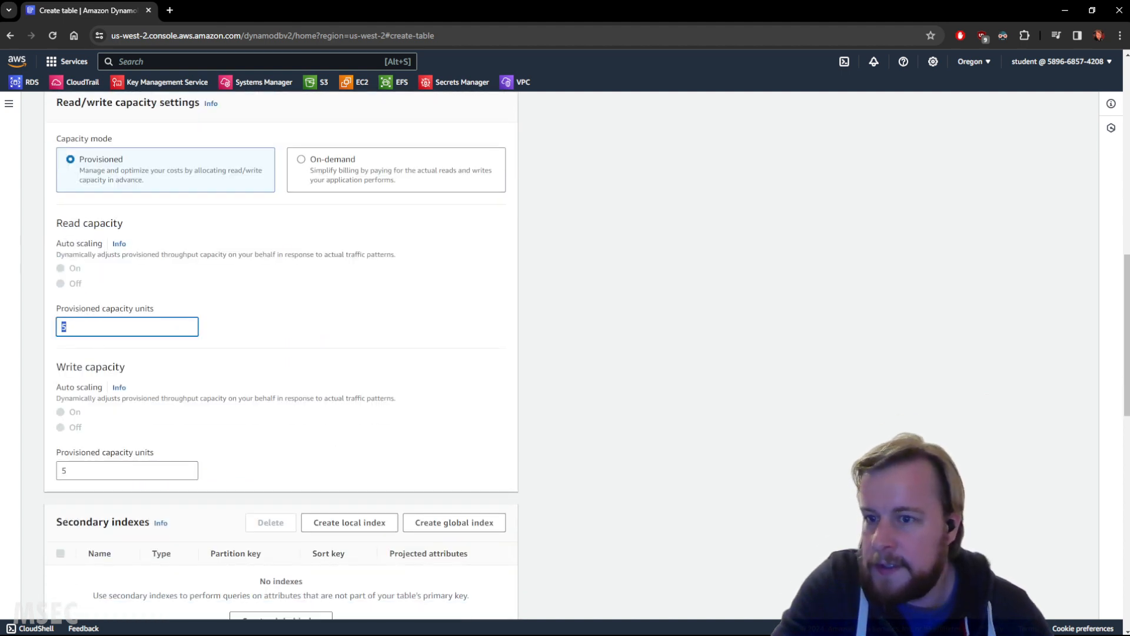
type("10")
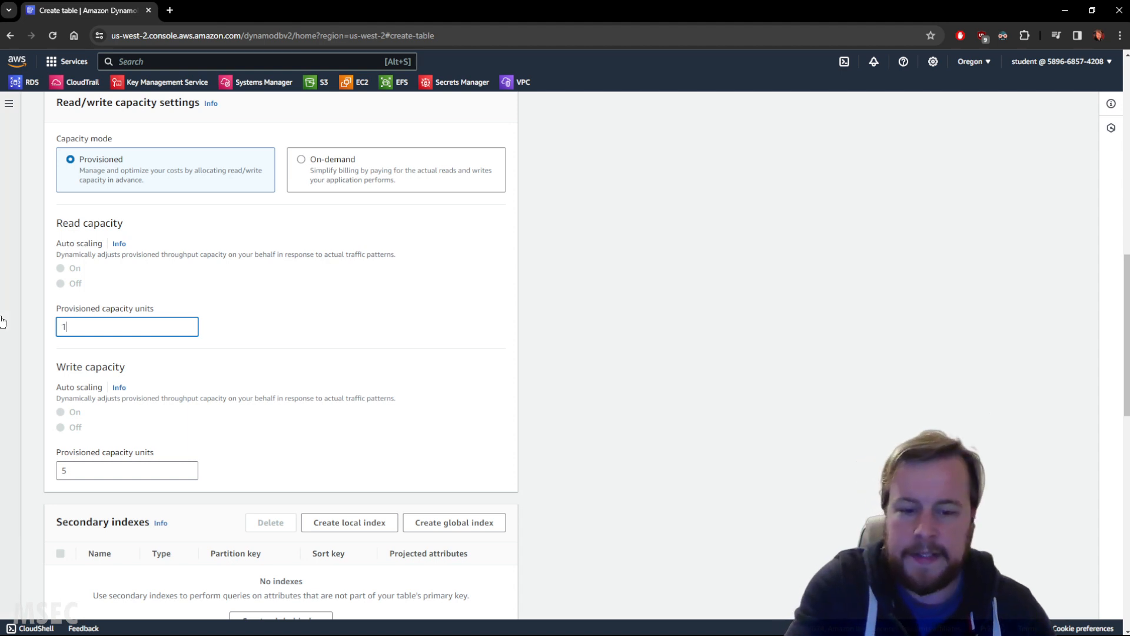
left_click(74, 471)
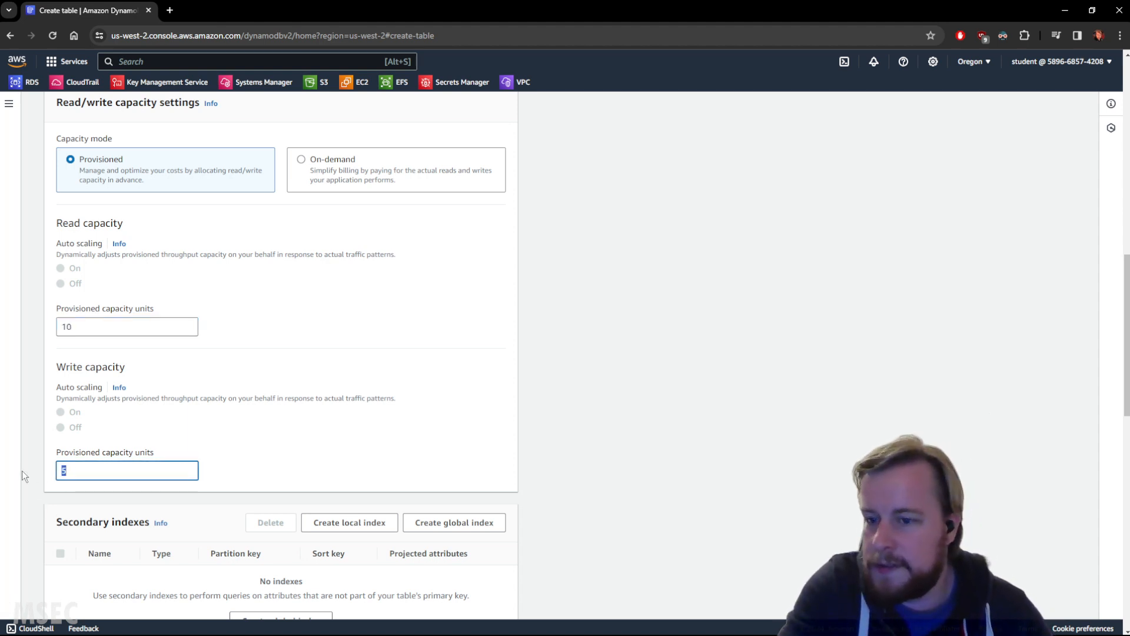
key("BackSpace")
type("2")
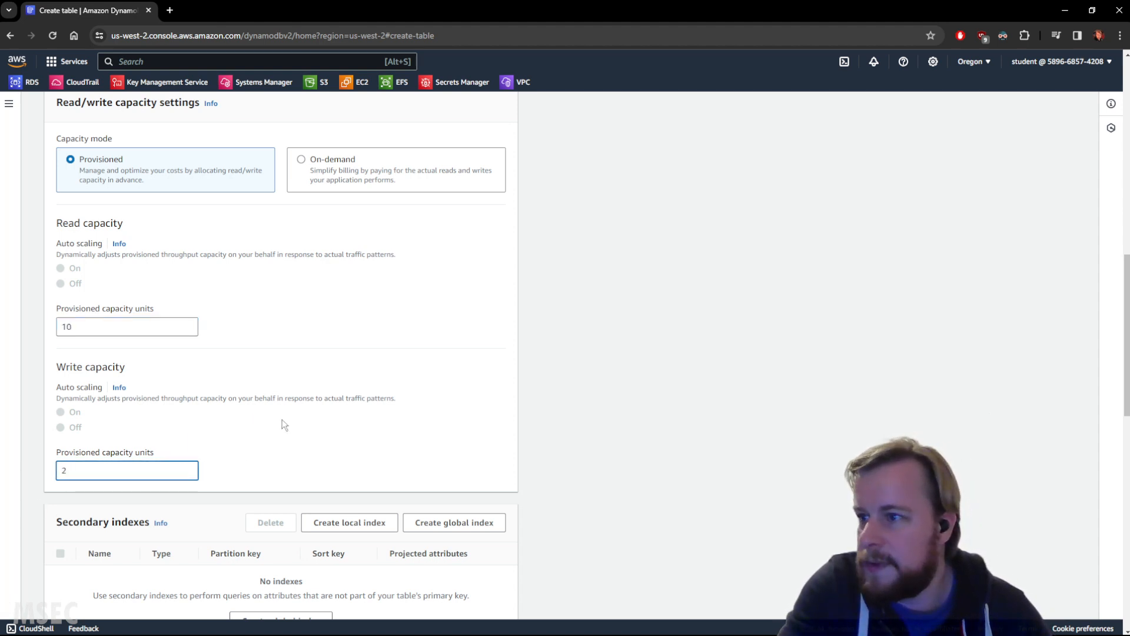
left_click(277, 397)
Step: Create the Forum table, leaving the secondary indexes, encryption, deletion protection and tags at their defaults
scroll(345, 422, "down", 2)
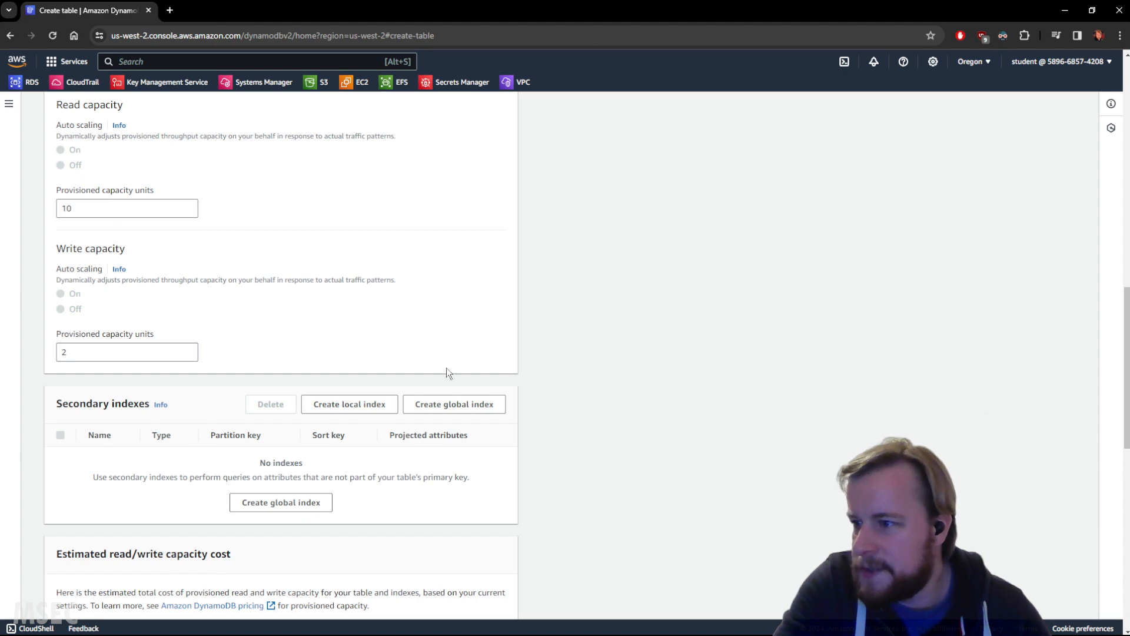
scroll(447, 371, "down", 11)
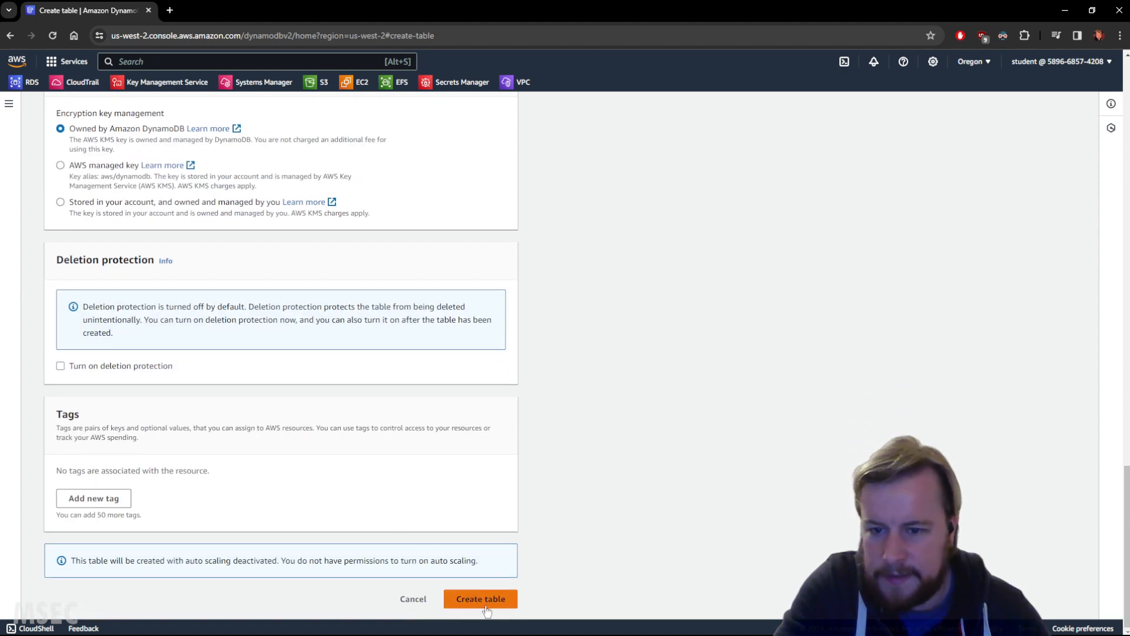
left_click(486, 600)
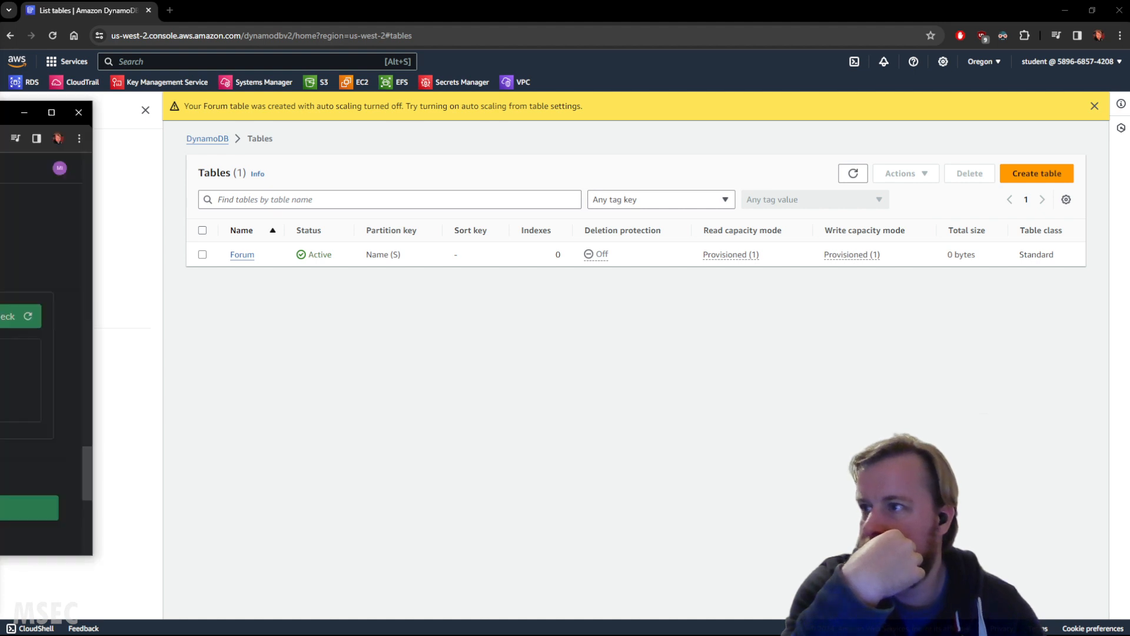
Step: Bring the Cloud Academy lab window into view, run the Forum table validation check, and move the window away again
left_click_drag(0, 120, 288, 120)
left_click(440, 326)
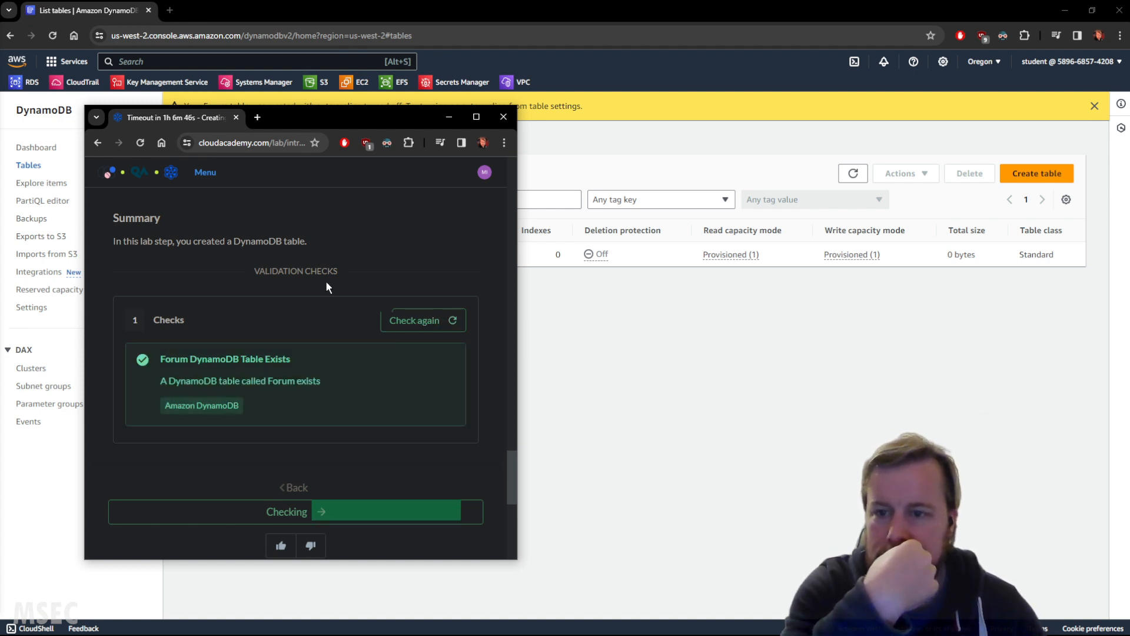
left_click_drag(184, 122, 0, 122)
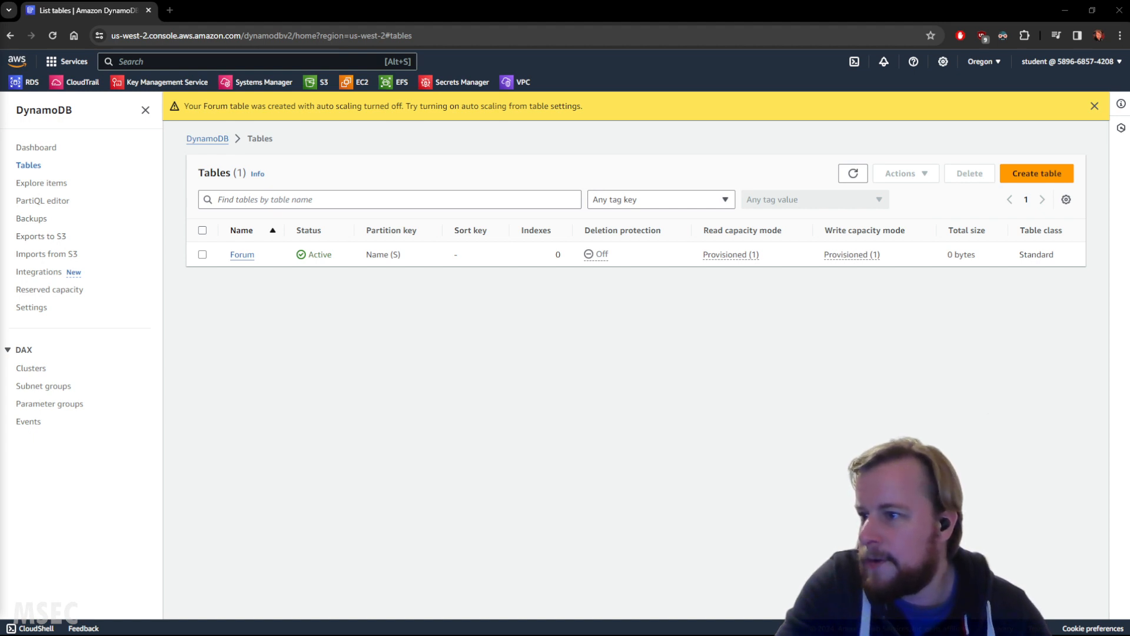
Step: Start creating another DynamoDB table and name it Thread
left_click(1036, 173)
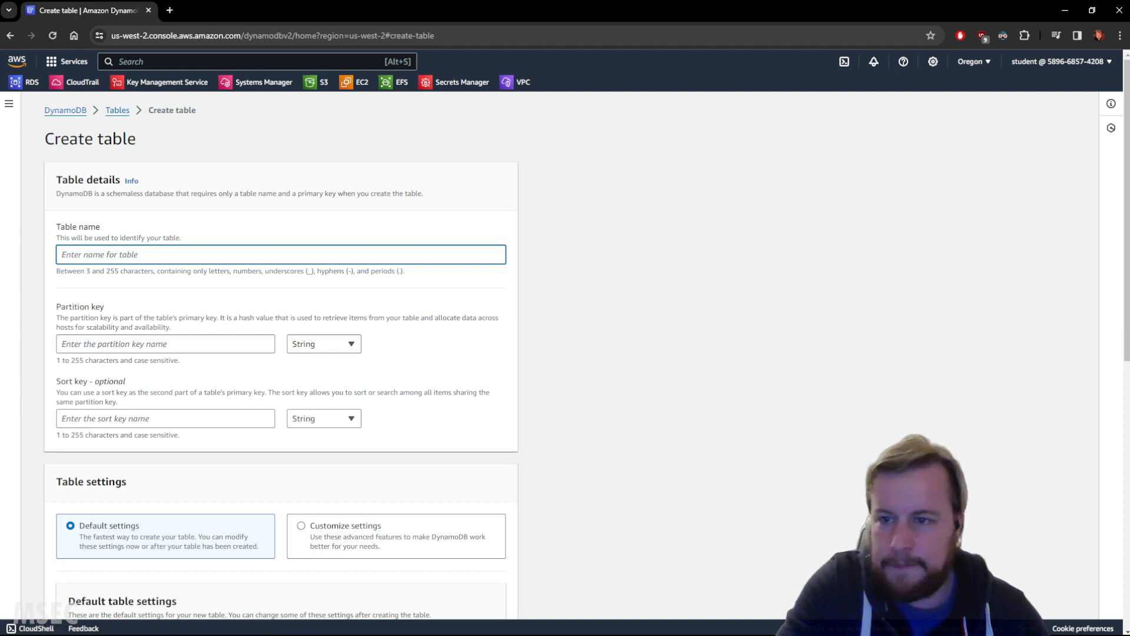
key("alt+Tab")
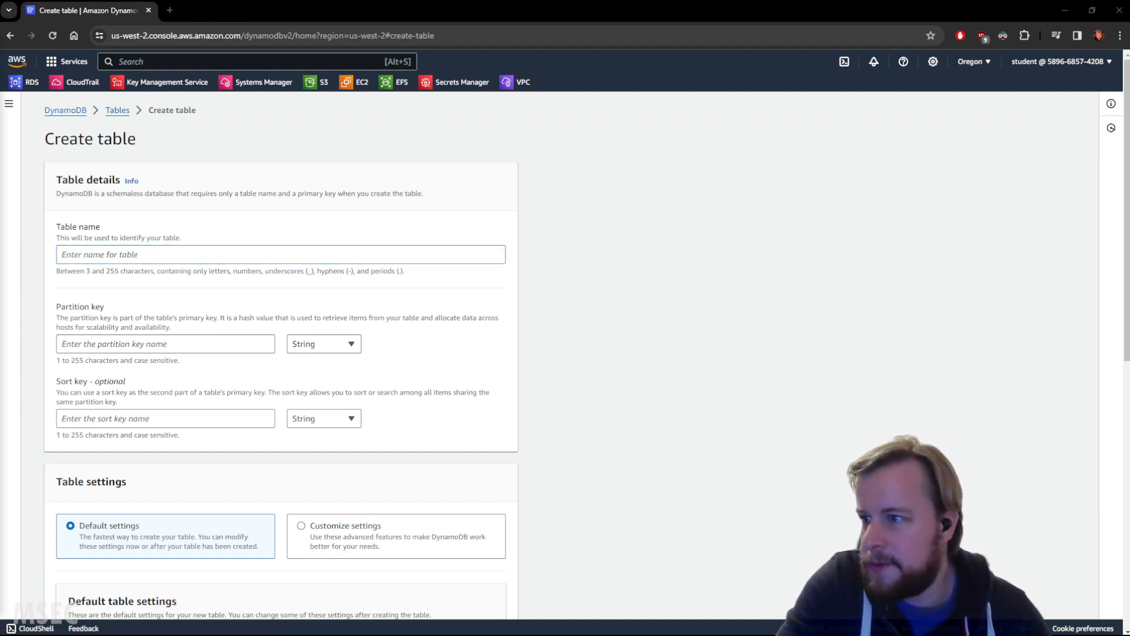
left_click(159, 255)
type("Thread")
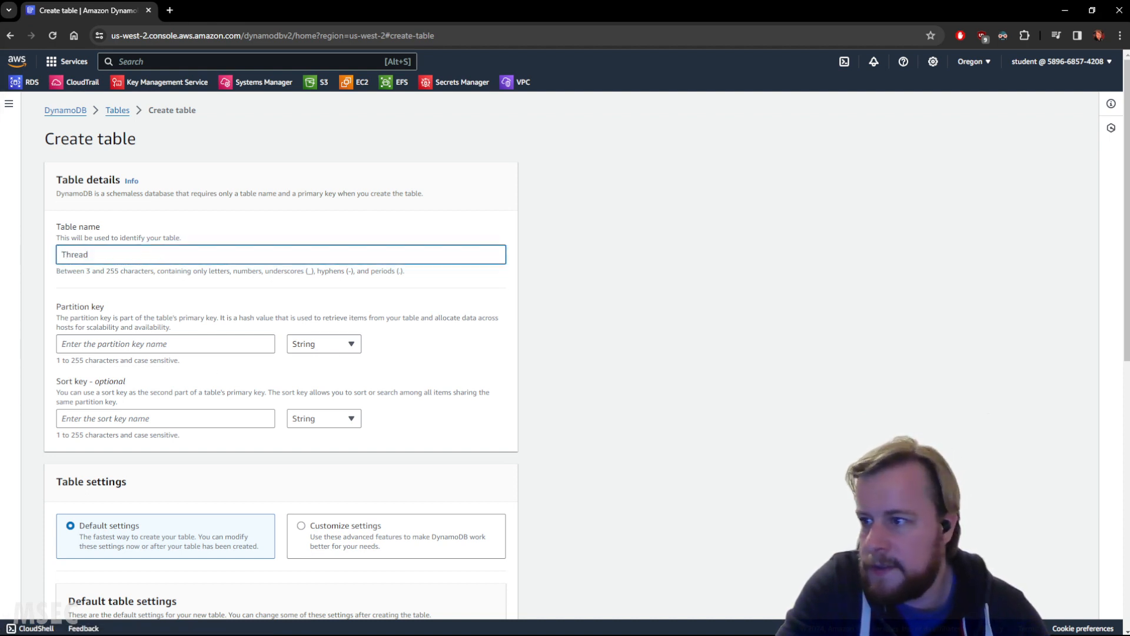
Step: Enter ForumName as the Thread table's partition key and Subject as its sort key
key("alt+Tab")
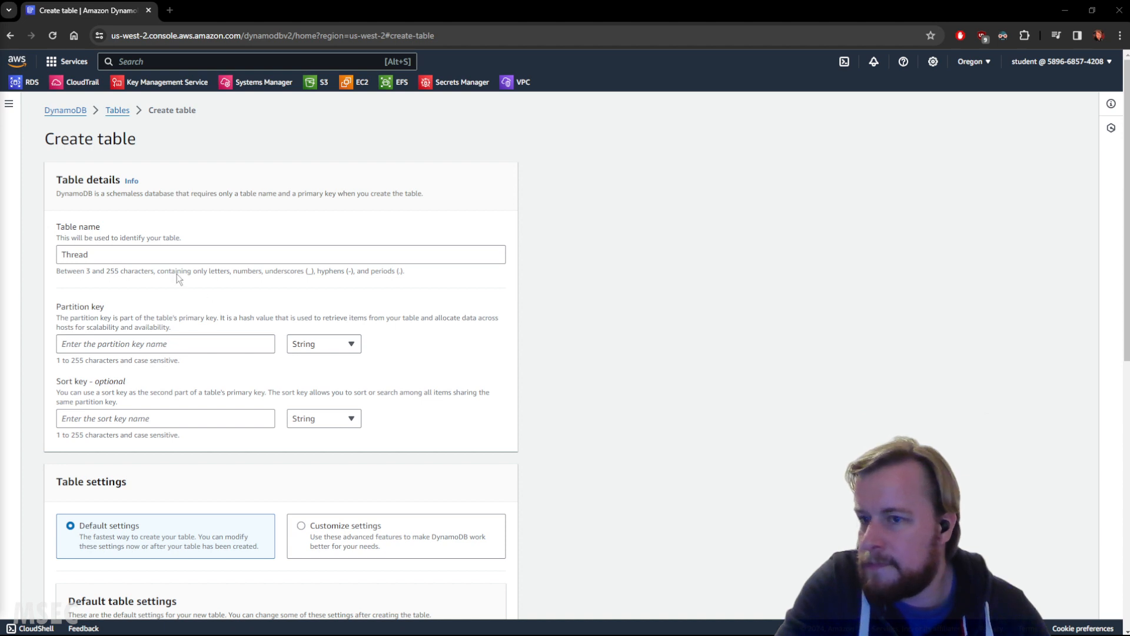
left_click(140, 340)
type("ForumName")
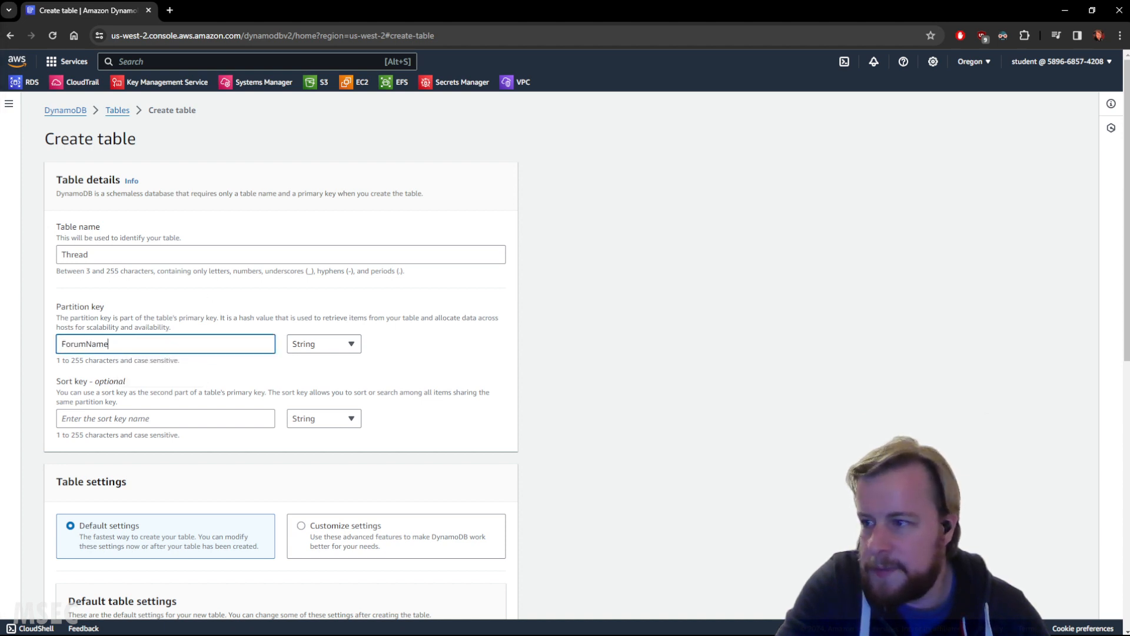
key("alt+Tab")
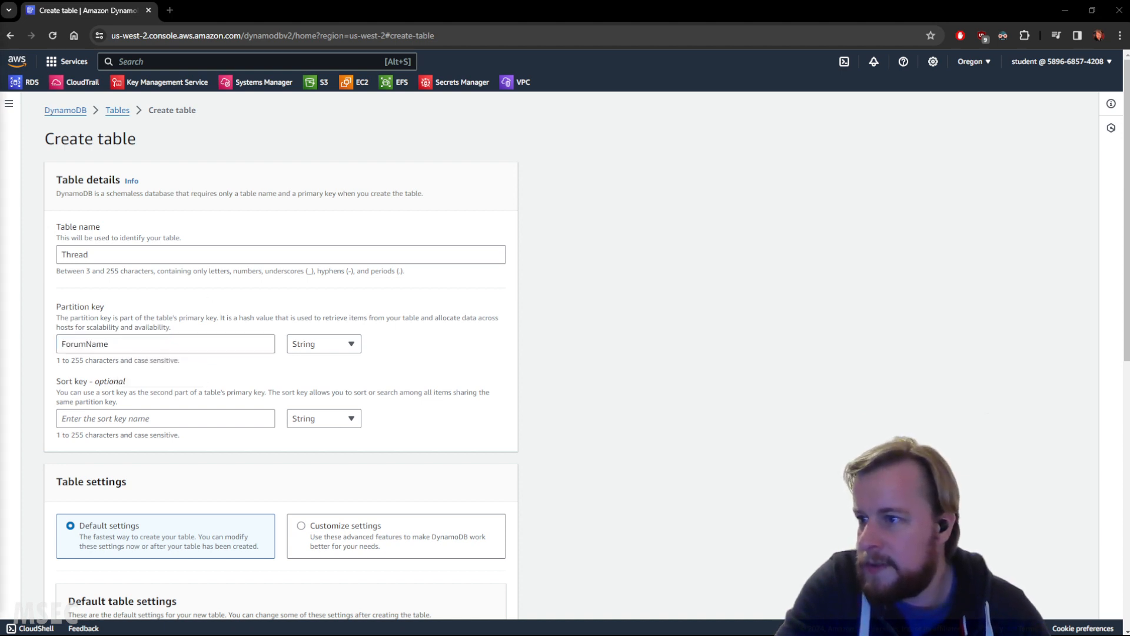
left_click(181, 419)
type("Subject")
key("alt+Tab")
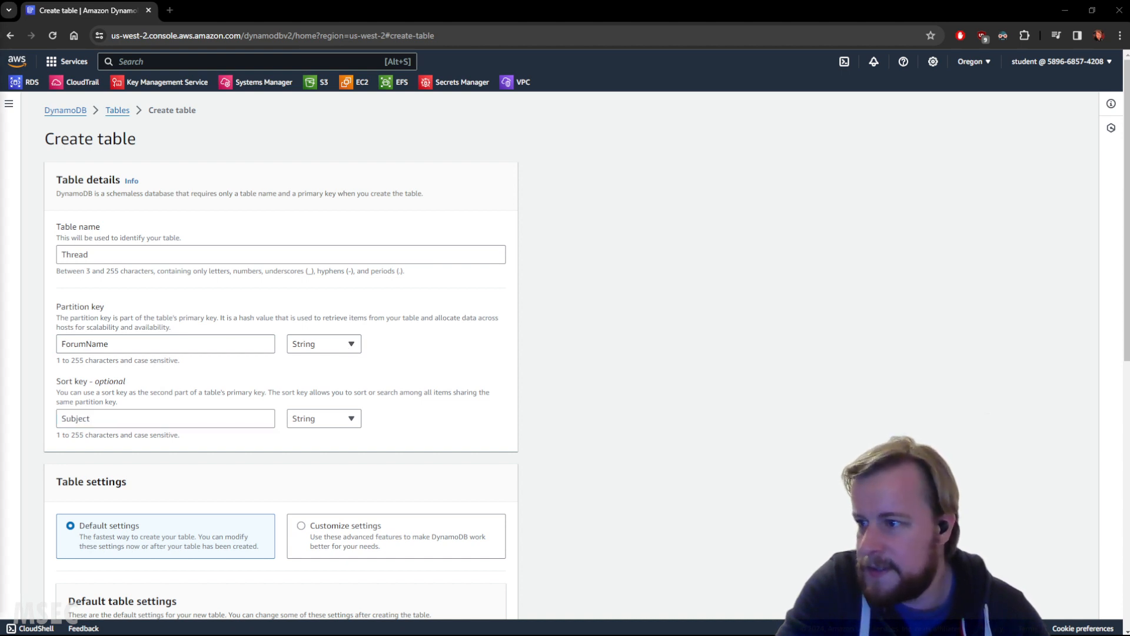
Step: Choose customized settings for the Thread table and provision 10 read capacity units and 2 write capacity units
scroll(560, 321, "down", 5)
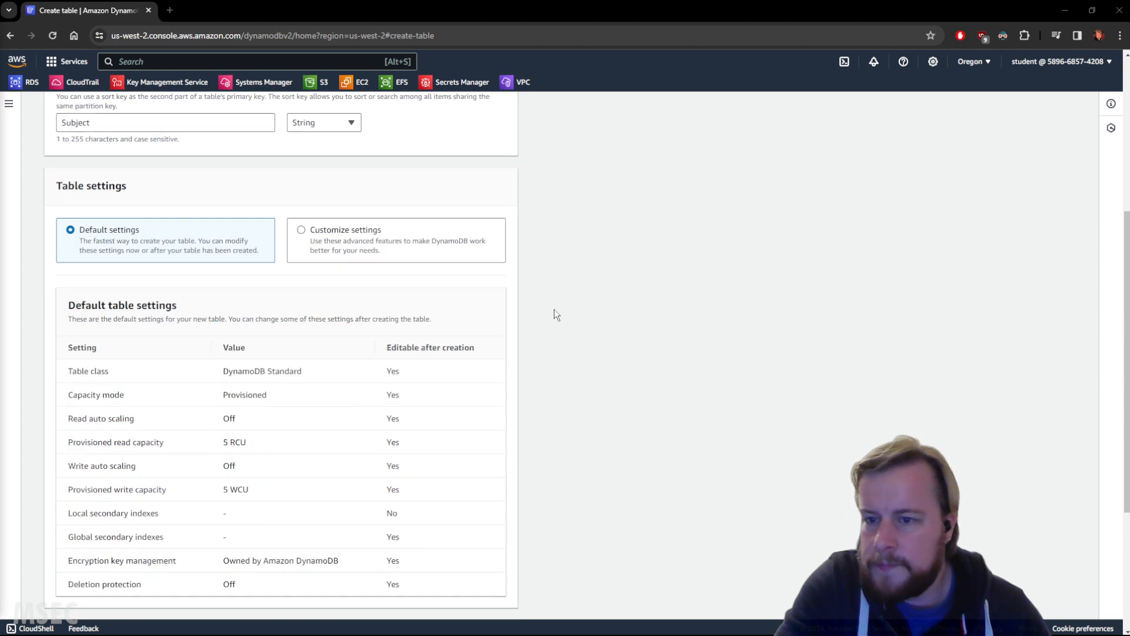
left_click(372, 252)
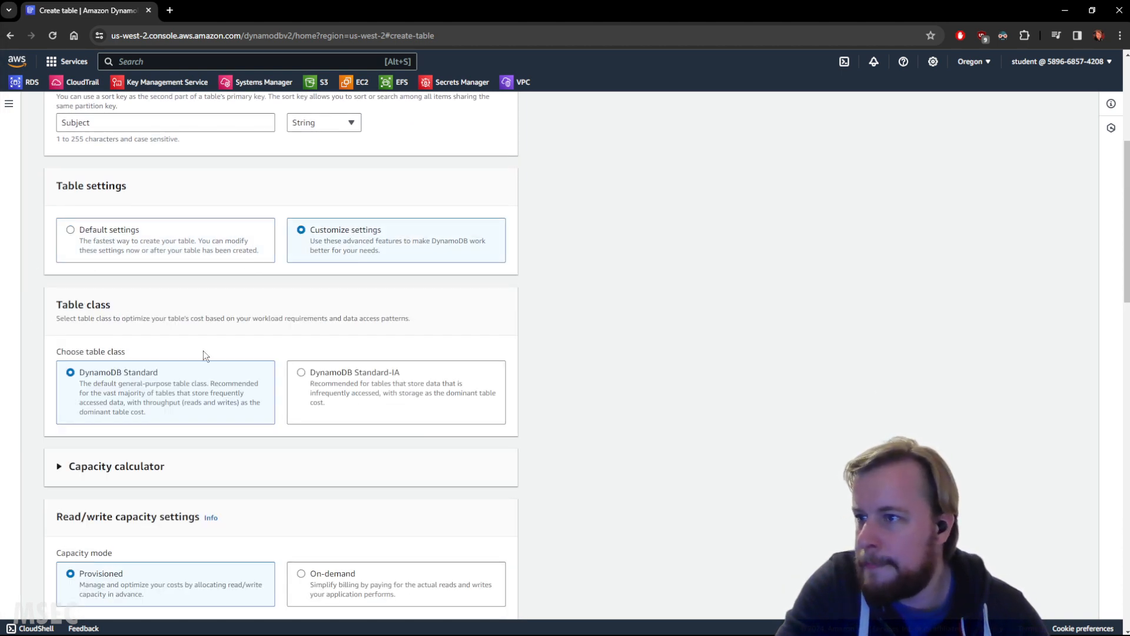
scroll(347, 330, "down", 6)
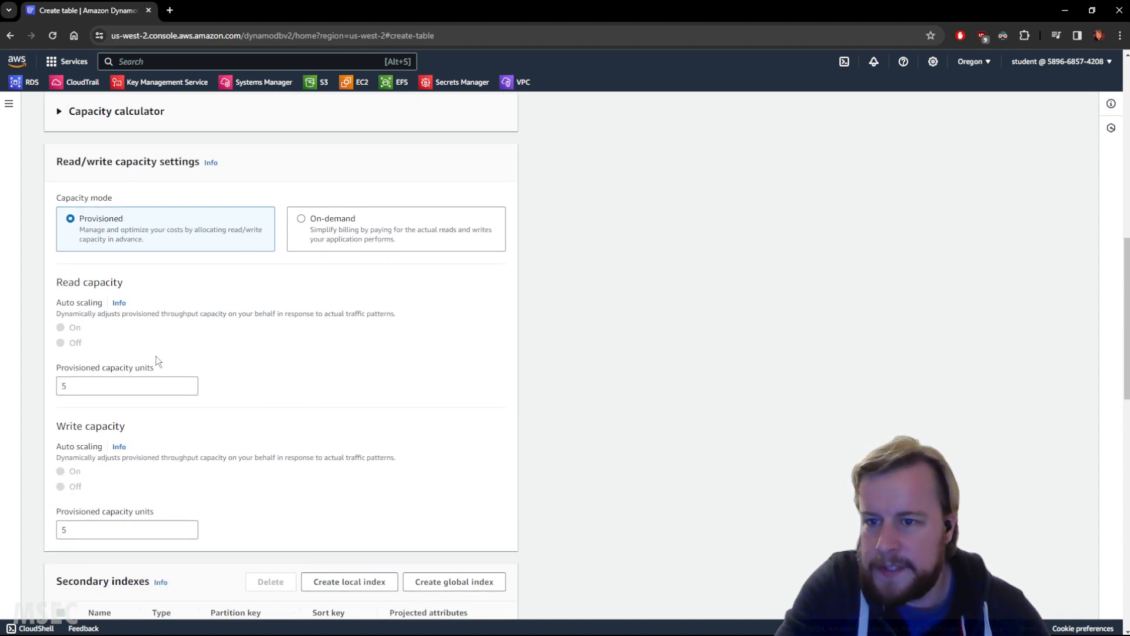
scroll(157, 360, "down", 1)
double_click(65, 326)
type("0")
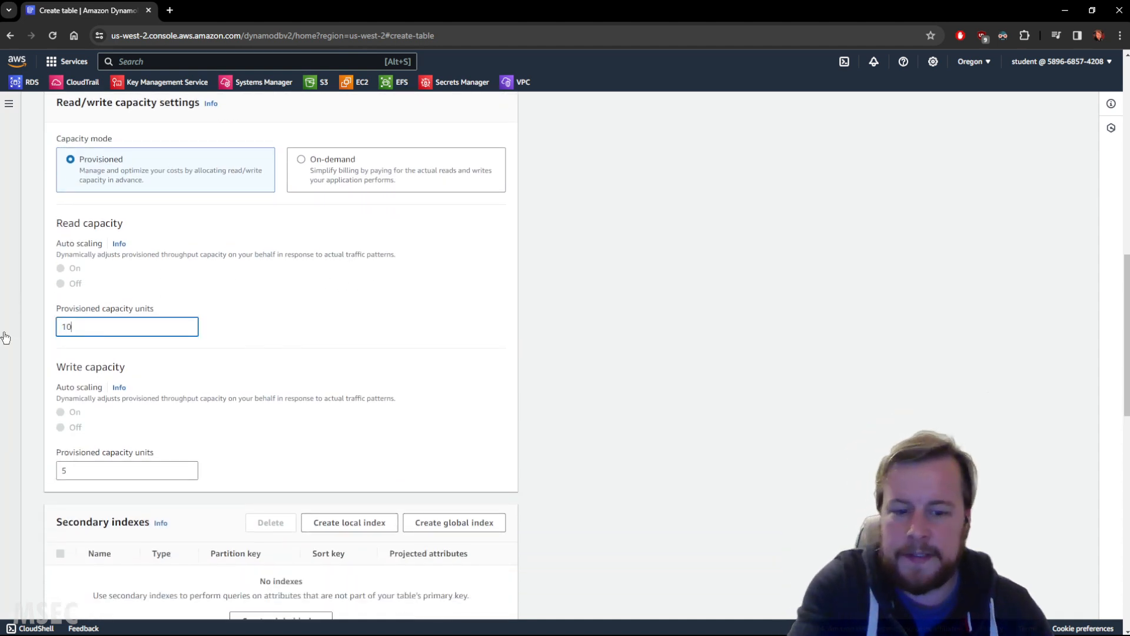
key("Tab")
type("2")
left_click(73, 349)
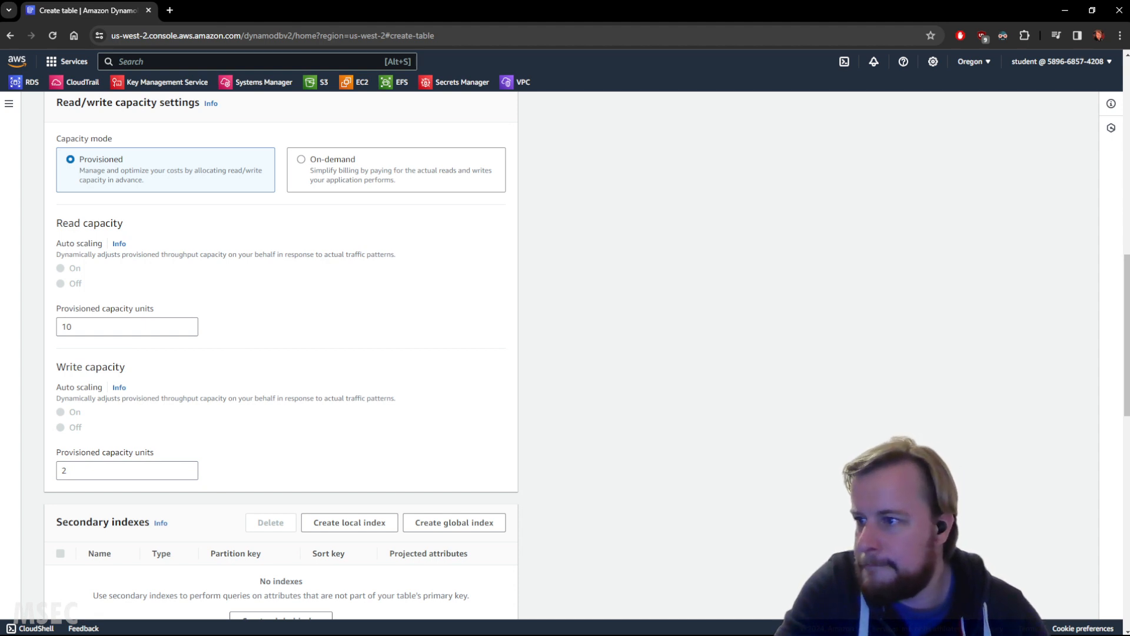
scroll(357, 360, "down", 5)
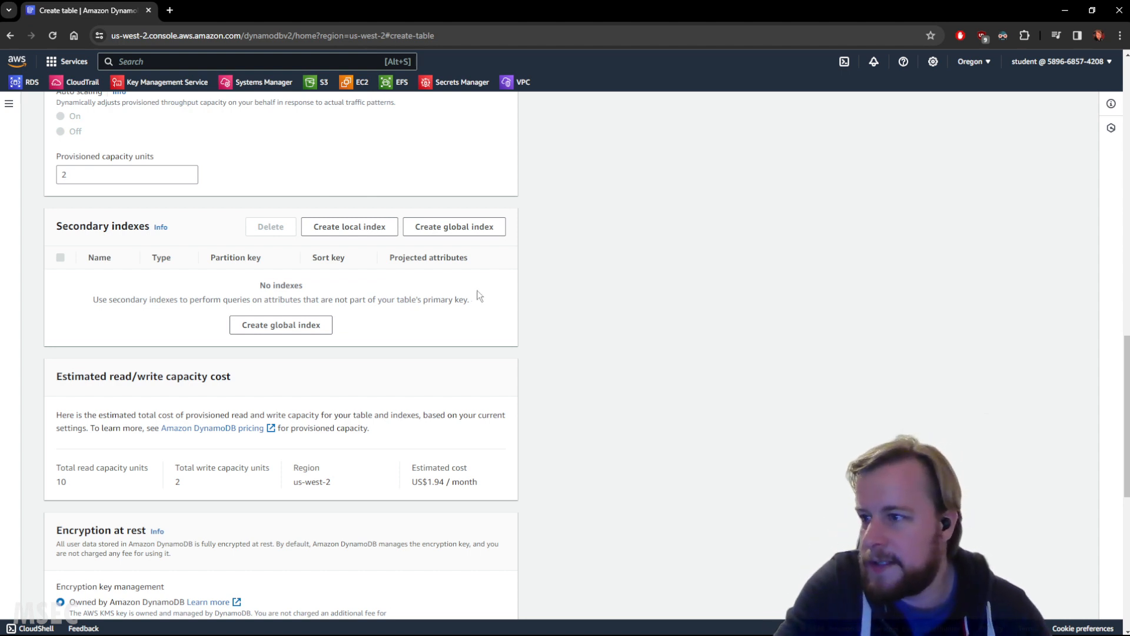
Step: Add a local secondary index with CreationDate as its String sort key, projecting all attributes, and create the Thread table
left_click(349, 226)
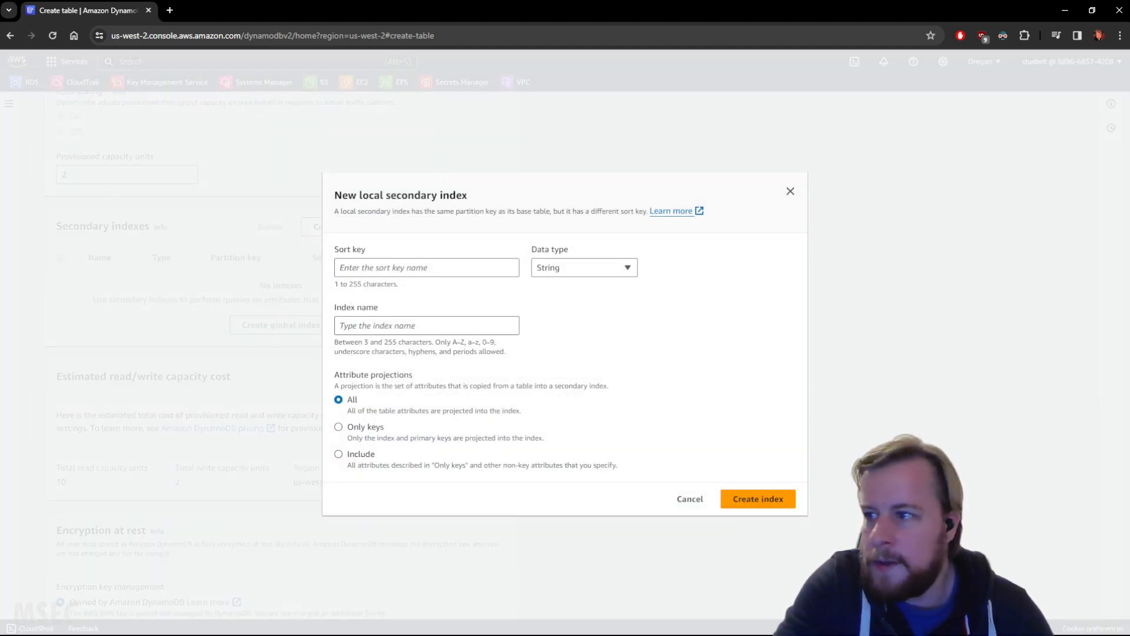
left_click(445, 266)
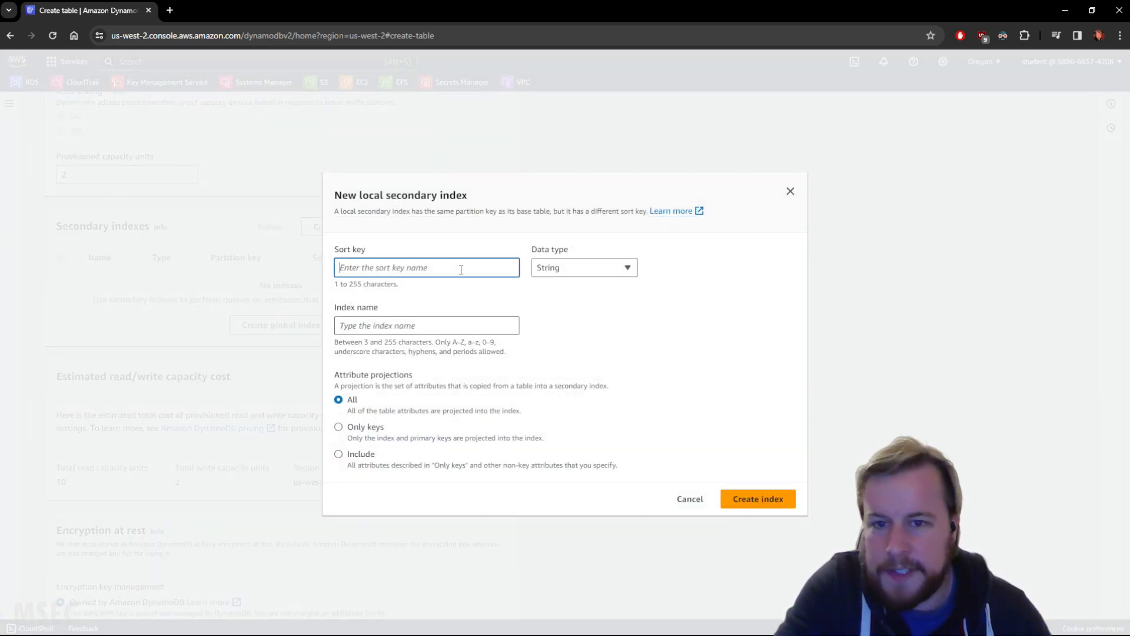
type("CreationDate")
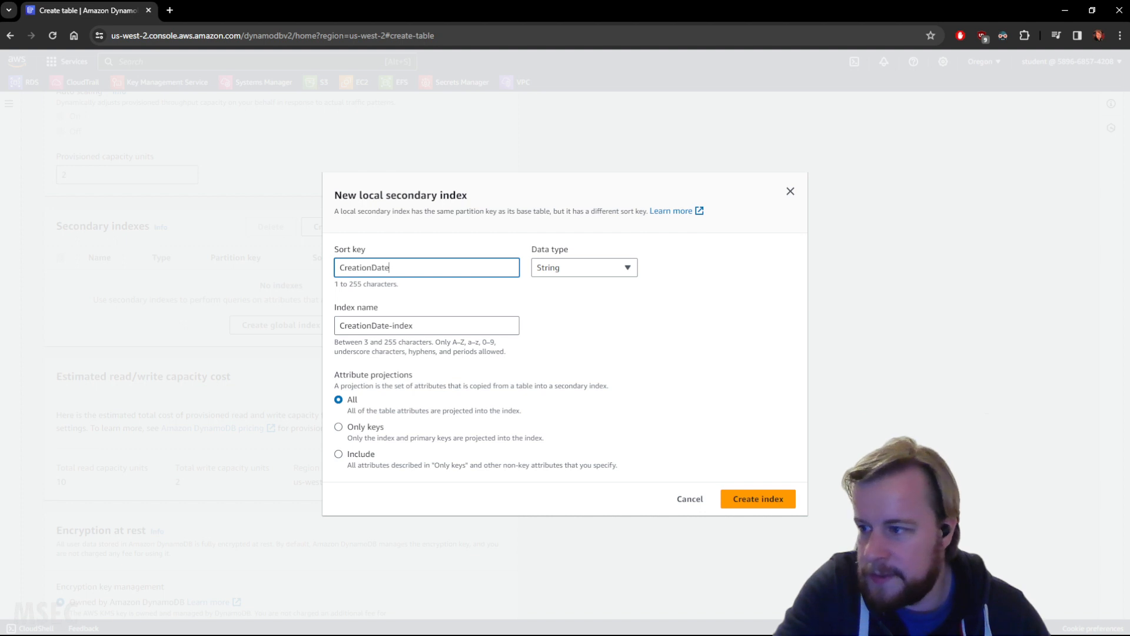
left_click(740, 499)
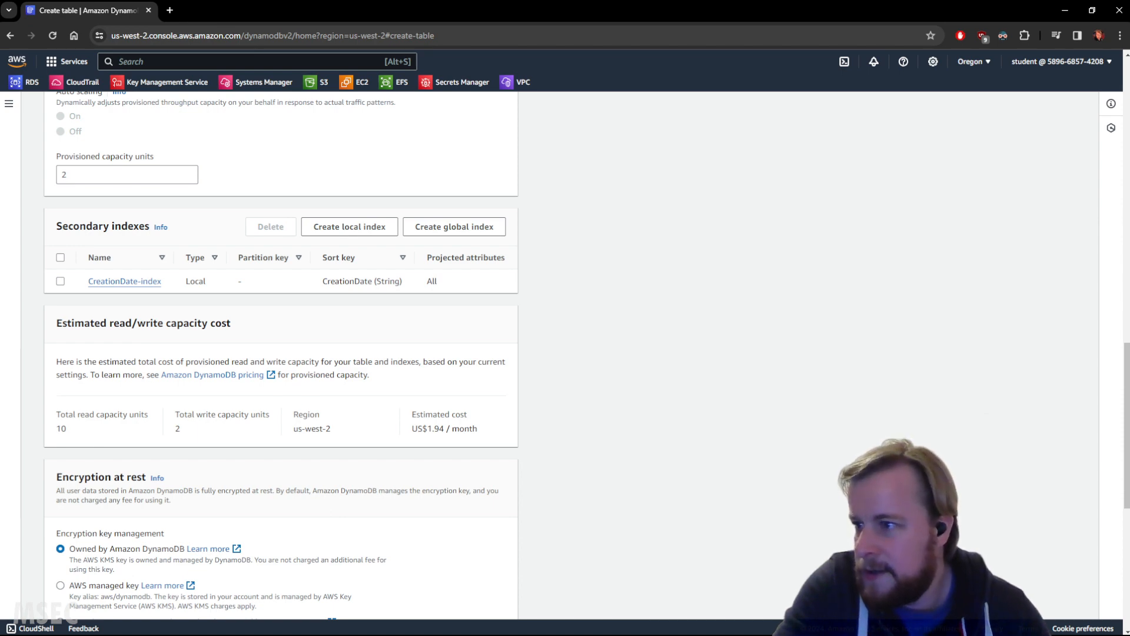
scroll(294, 341, "down", 7)
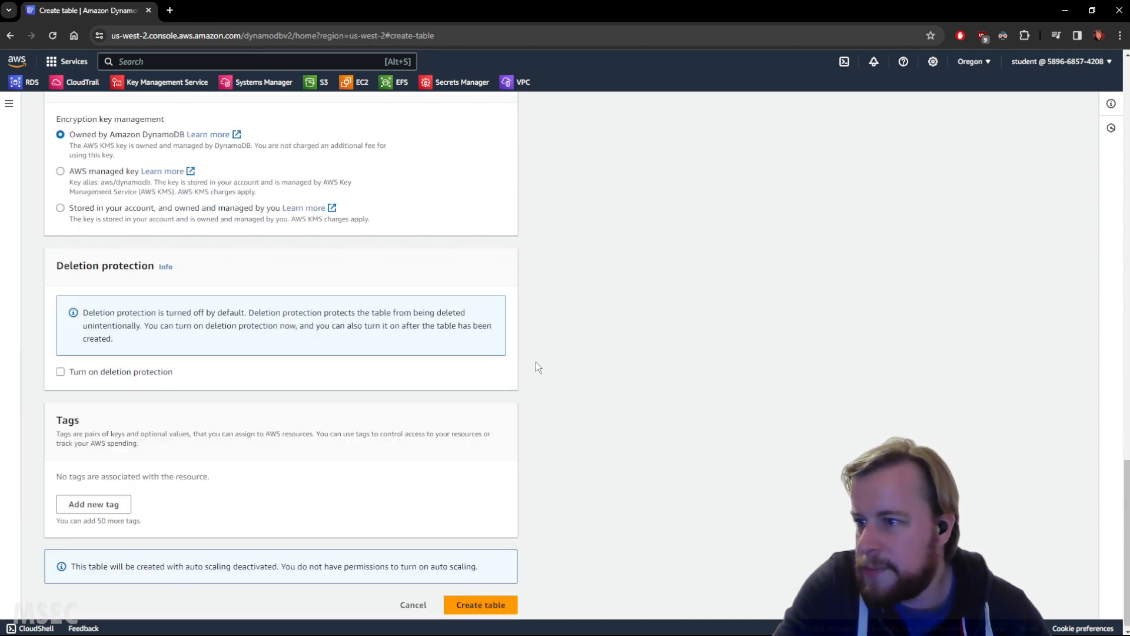
left_click(464, 599)
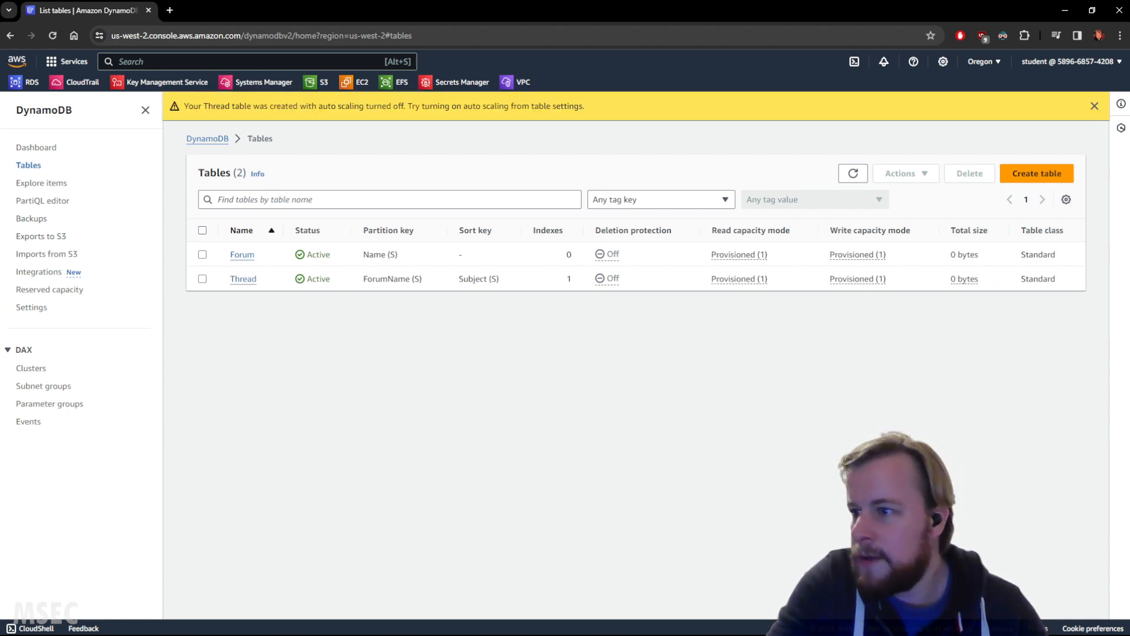
Step: Start another DynamoDB table named Reply with ID as its partition key and CreationDate as its sort key, both String
left_click(1037, 173)
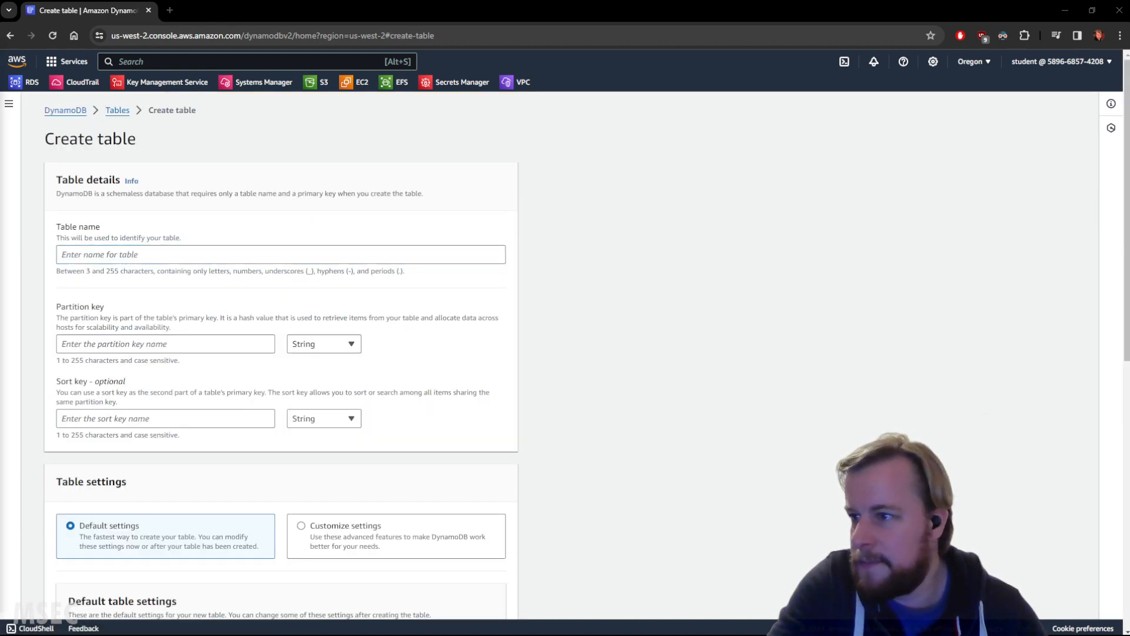
left_click(172, 258)
type("Reply")
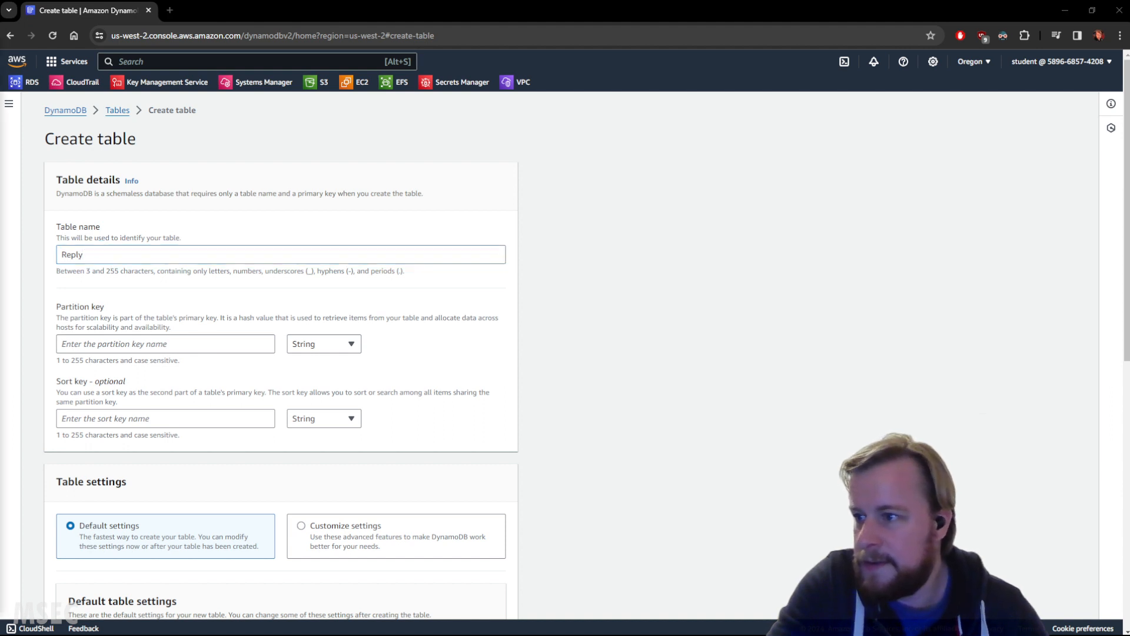
left_click(173, 346)
type("ID")
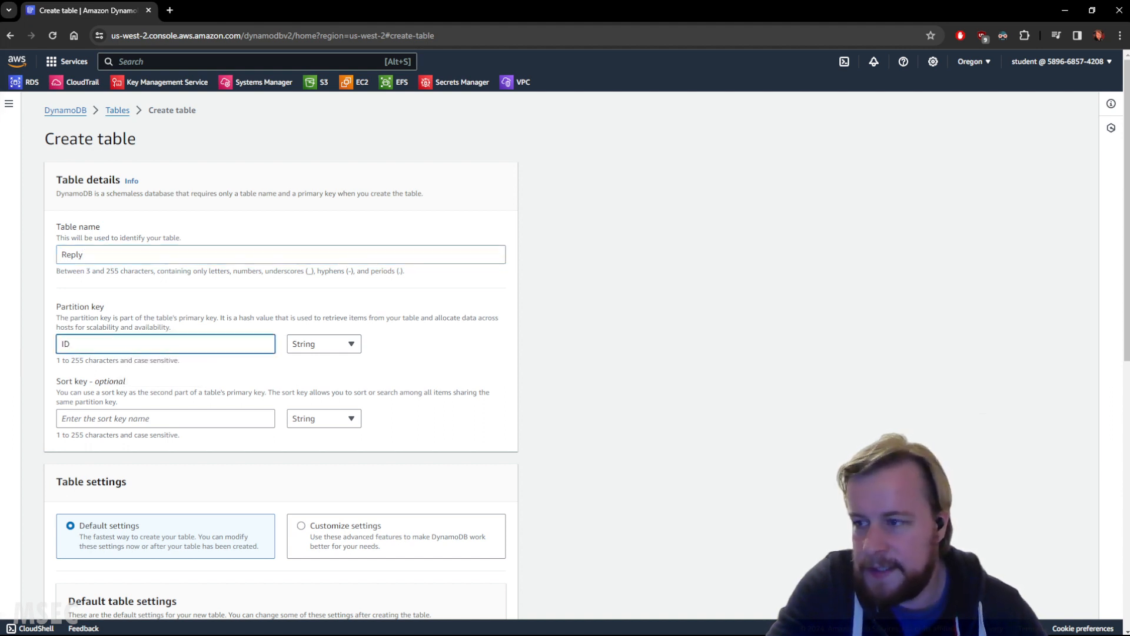
left_click(151, 416)
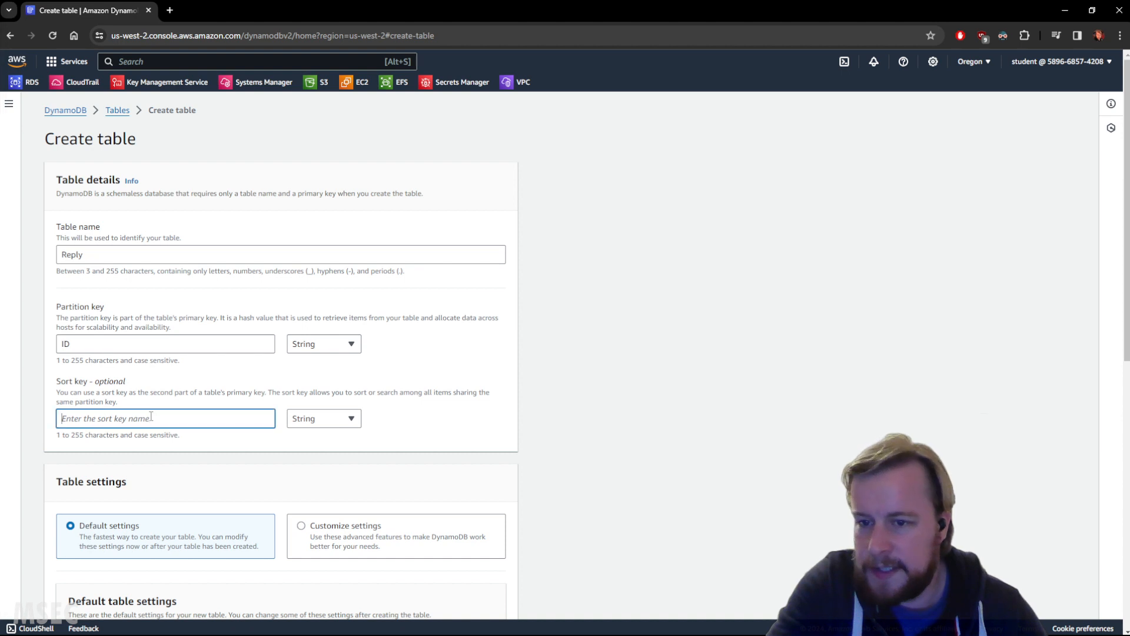
type("CreationDate")
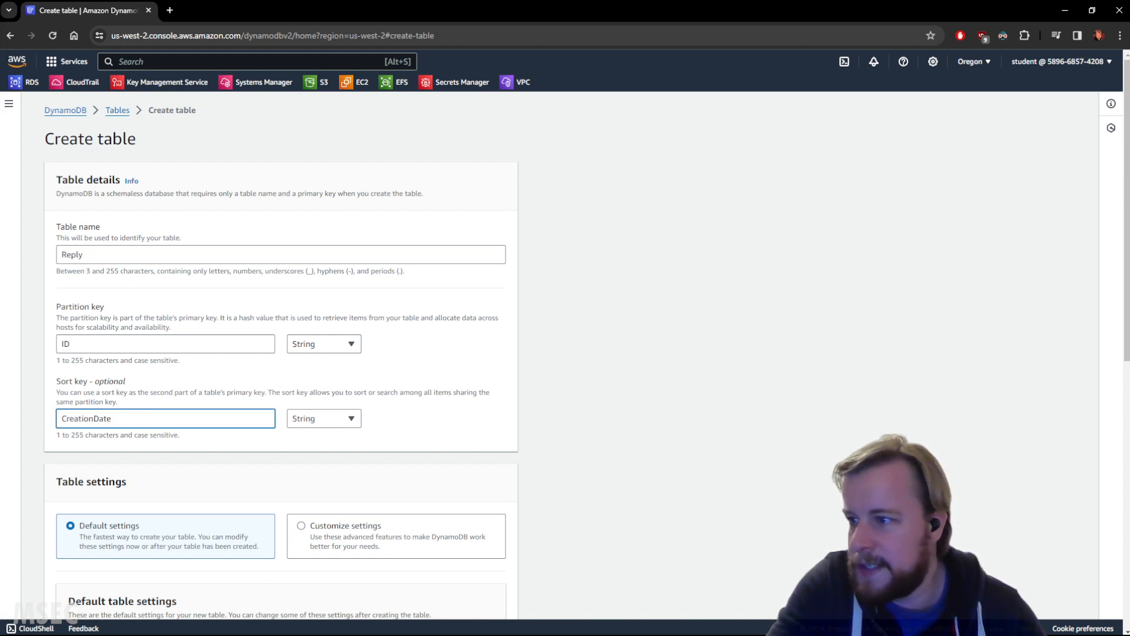
left_click(587, 344)
Step: Choose customized settings for the Reply table and provision 10 read capacity units
scroll(588, 345, "down", 4)
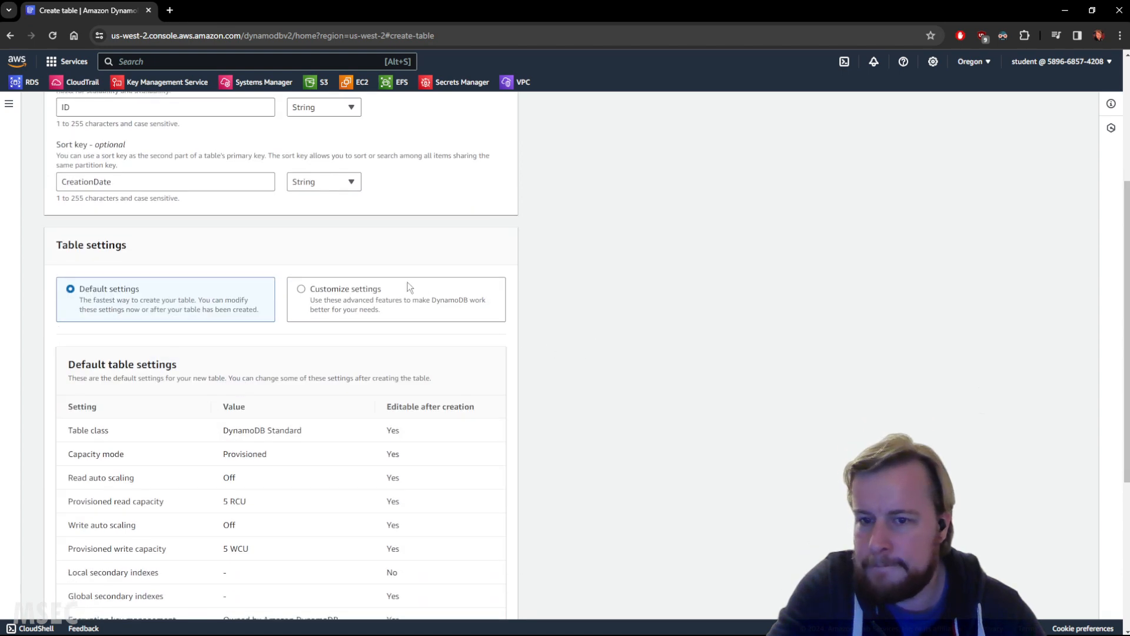
left_click(371, 298)
scroll(212, 305, "down", 7)
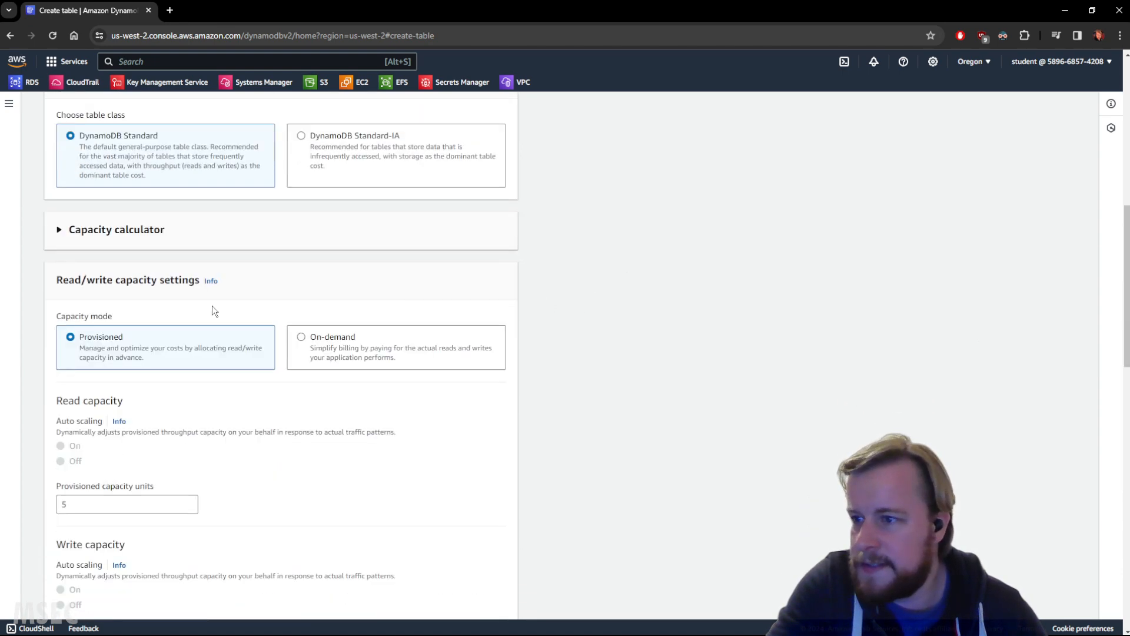
left_click_drag(96, 386, 25, 373)
type("1")
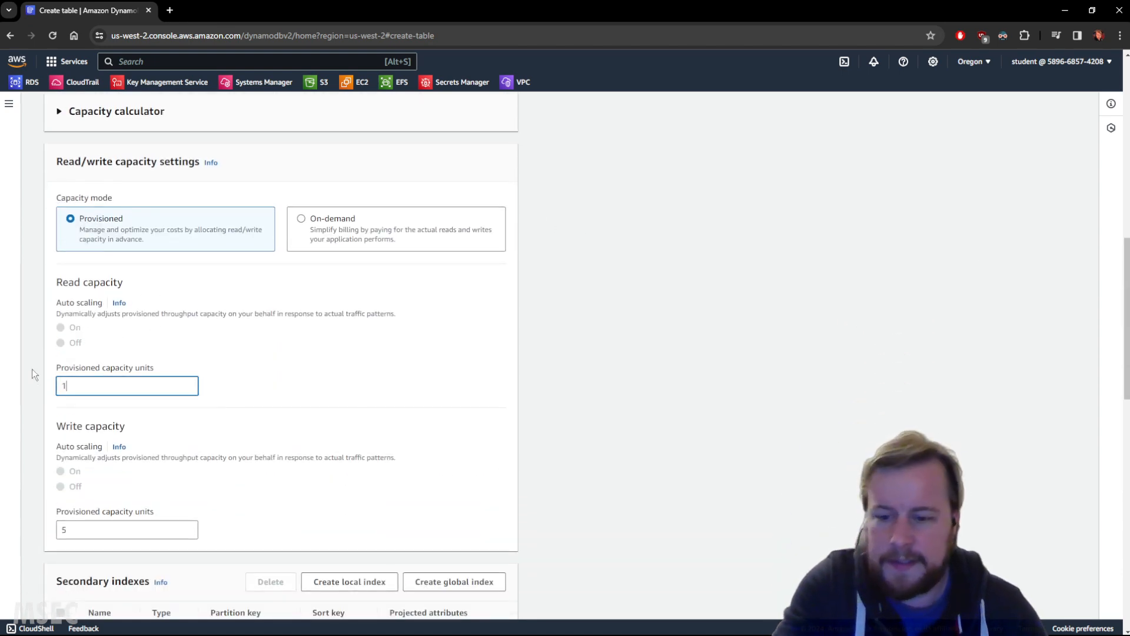
type("0")
left_click(144, 328)
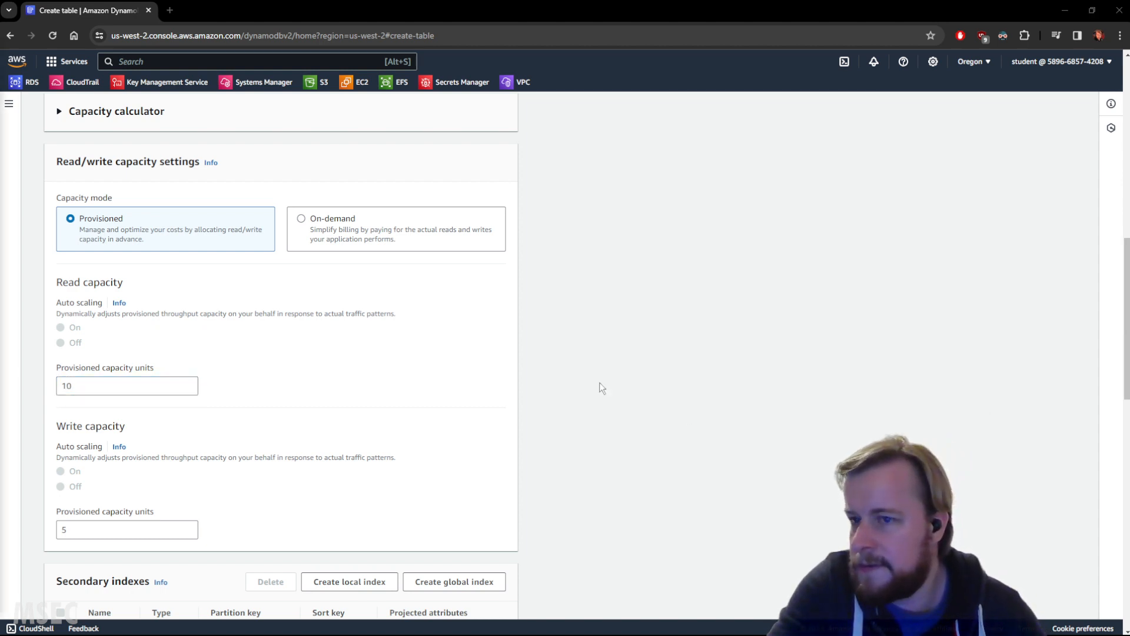
Step: Add a global secondary index to the Reply table with partition key ID and sort key Sticky, projecting all attributes
scroll(594, 376, "down", 7)
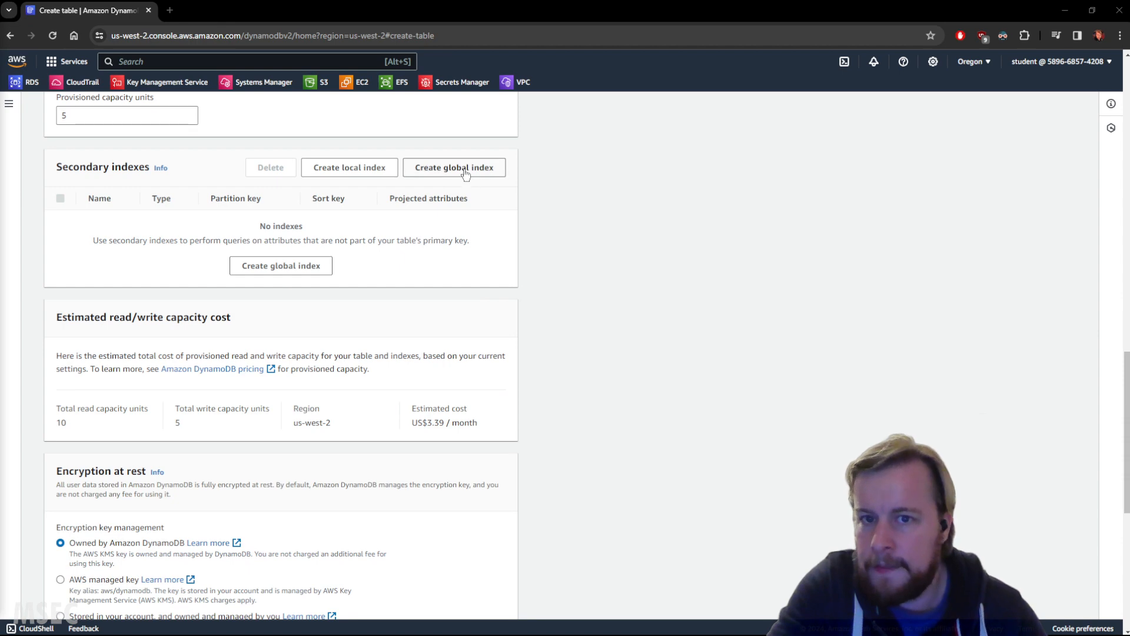
left_click(464, 169)
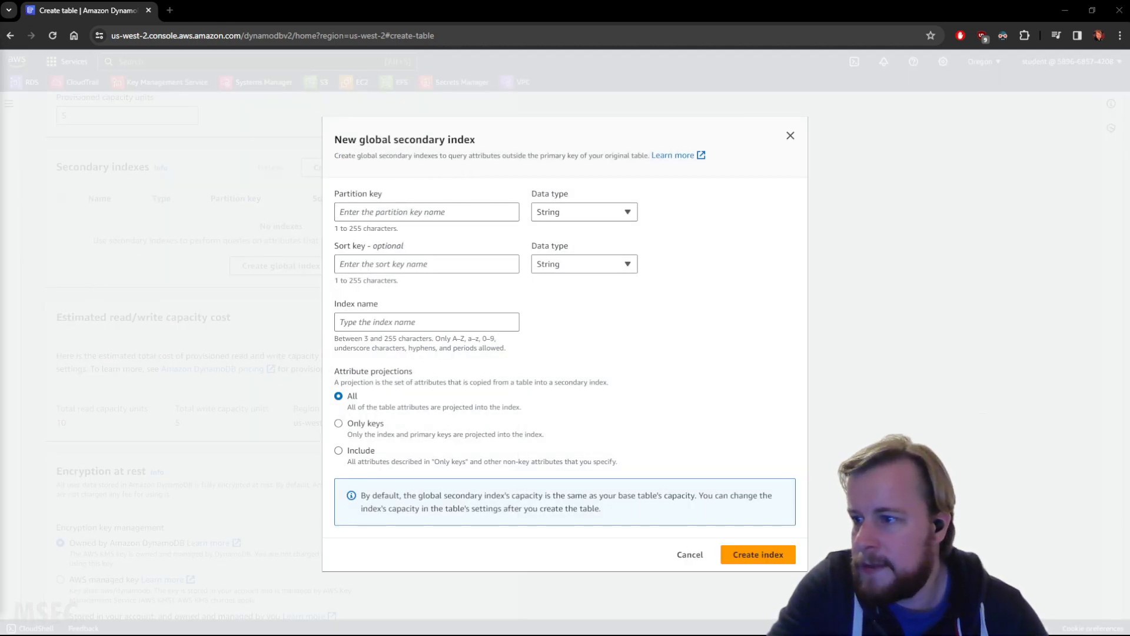
left_click(380, 211)
type("ID")
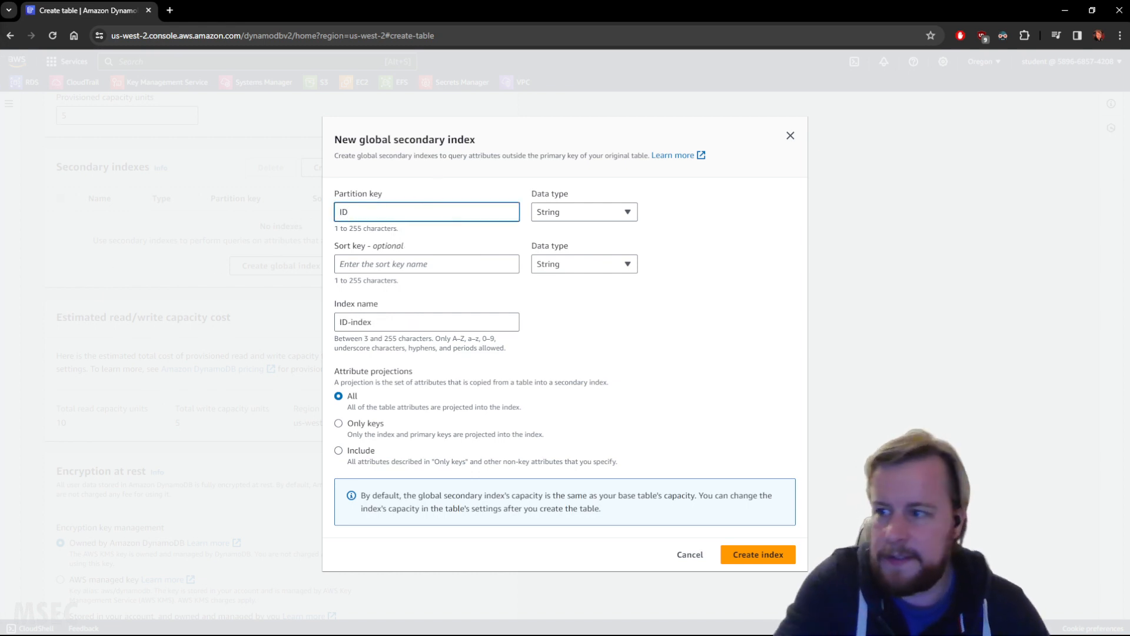
left_click(422, 264)
type("Sticky")
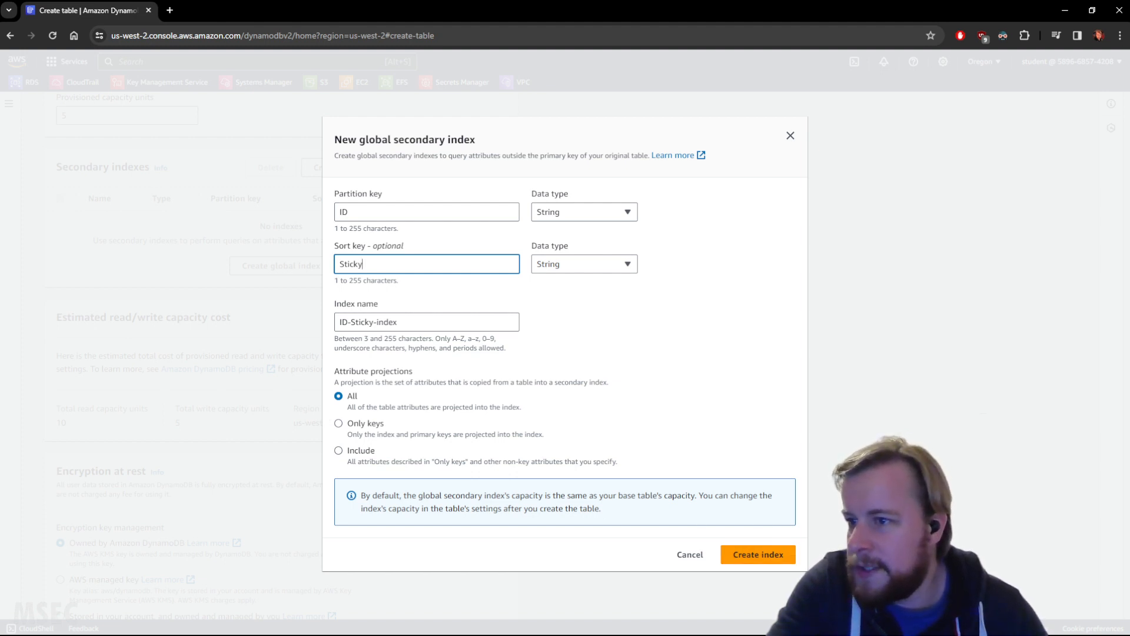
left_click(751, 553)
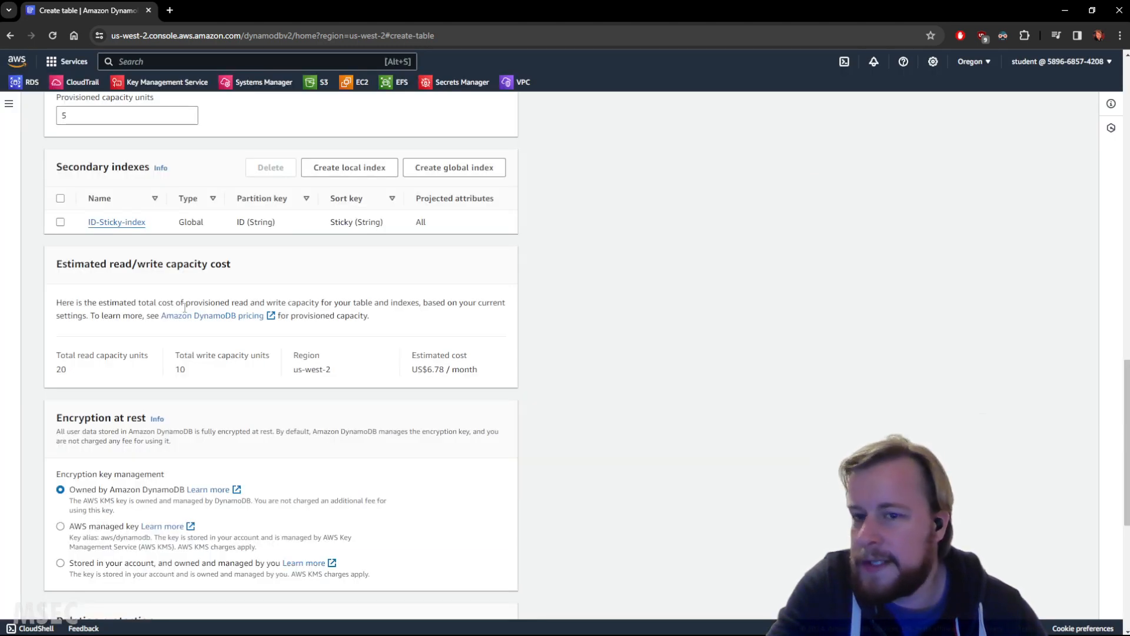
Step: Add a second global secondary index with partition key AuthorId and sort key CreationDate, and create the Reply table
left_click(462, 168)
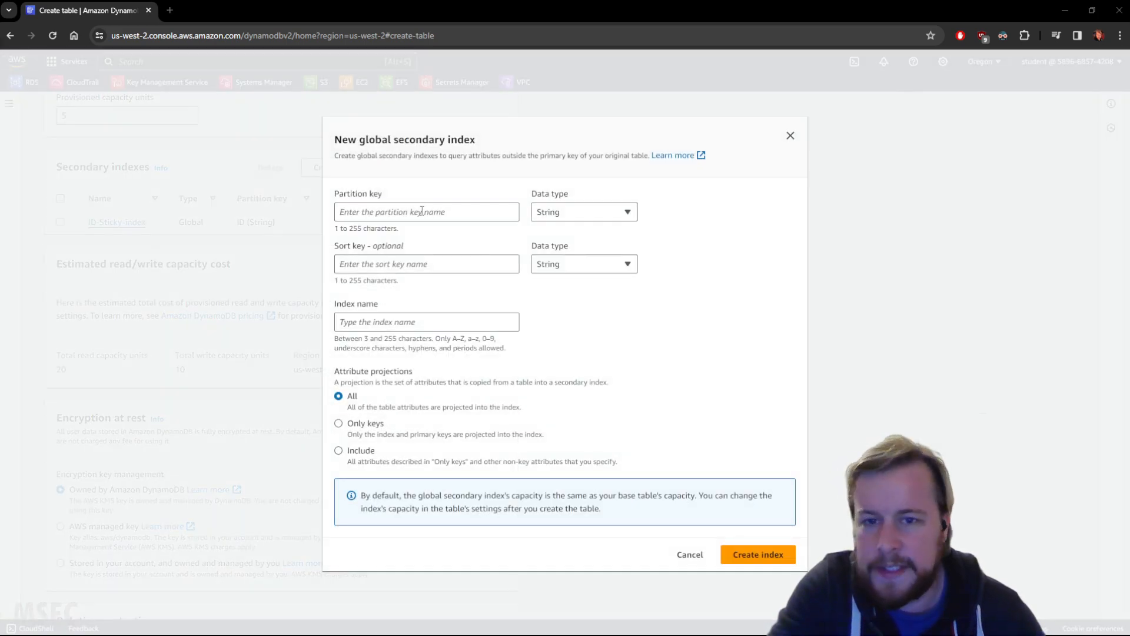
left_click(449, 212)
type("AuthorId")
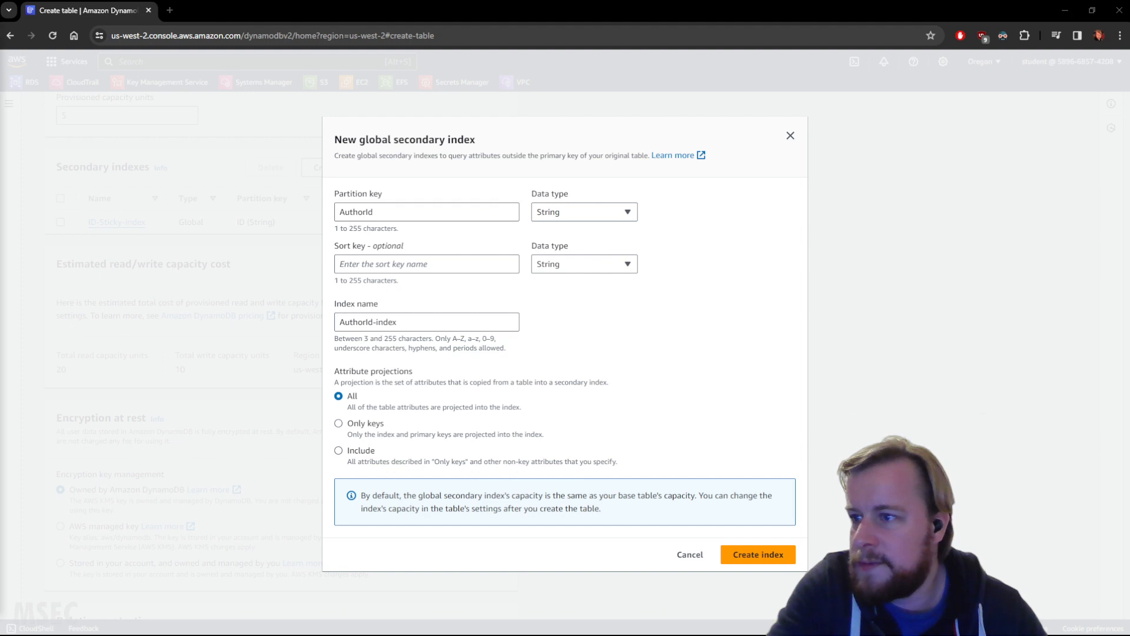
left_click(381, 265)
type("CreationDate")
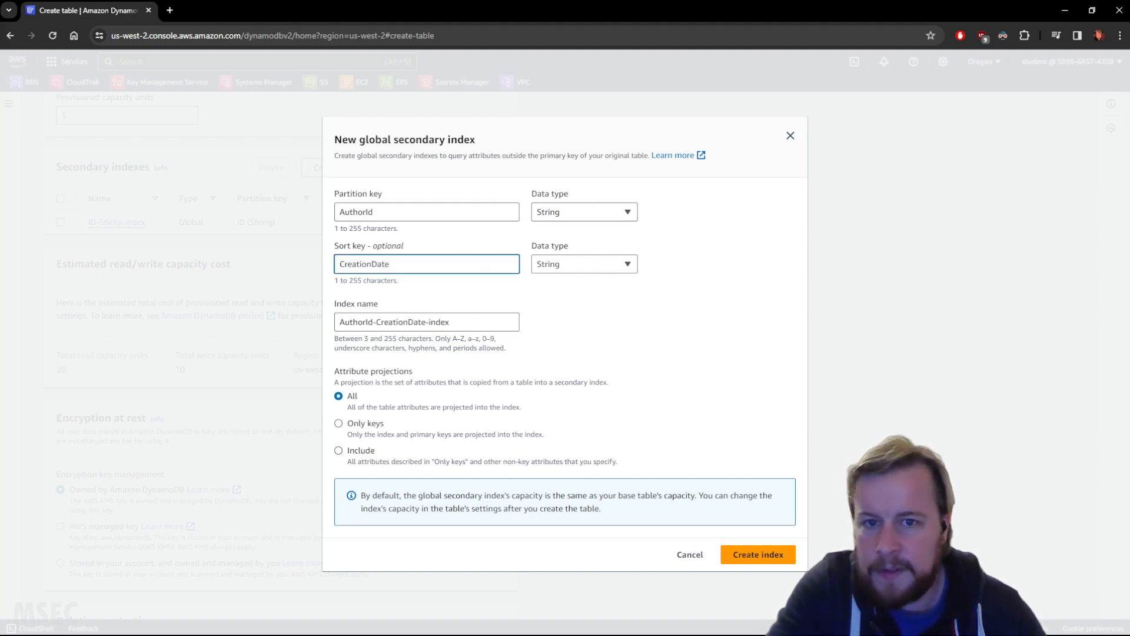
left_click(752, 555)
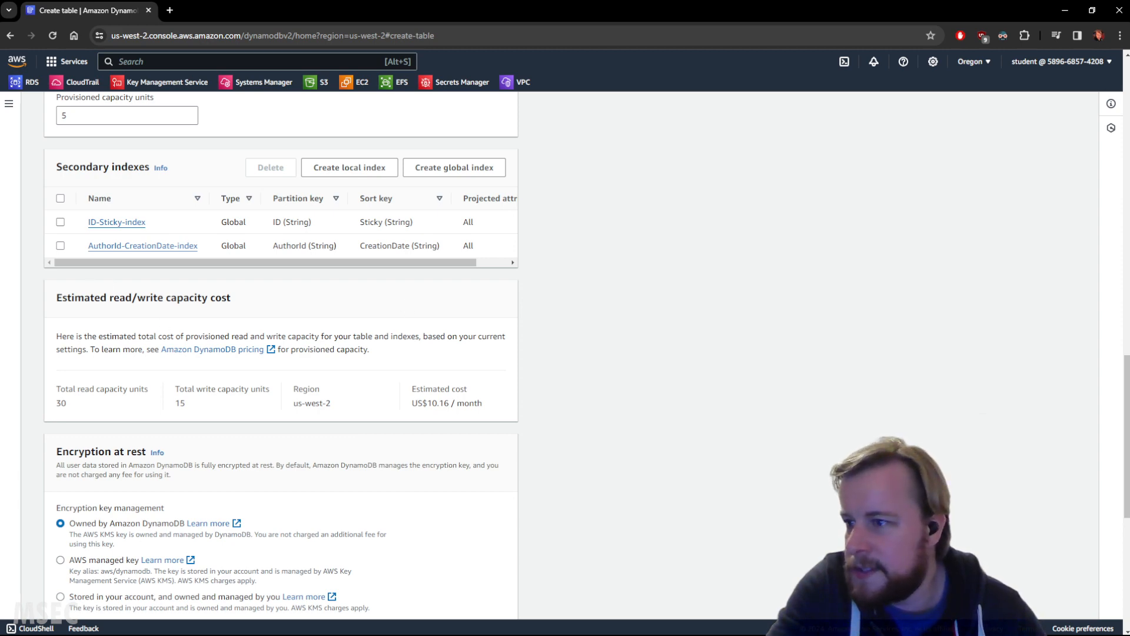
scroll(642, 373, "down", 6)
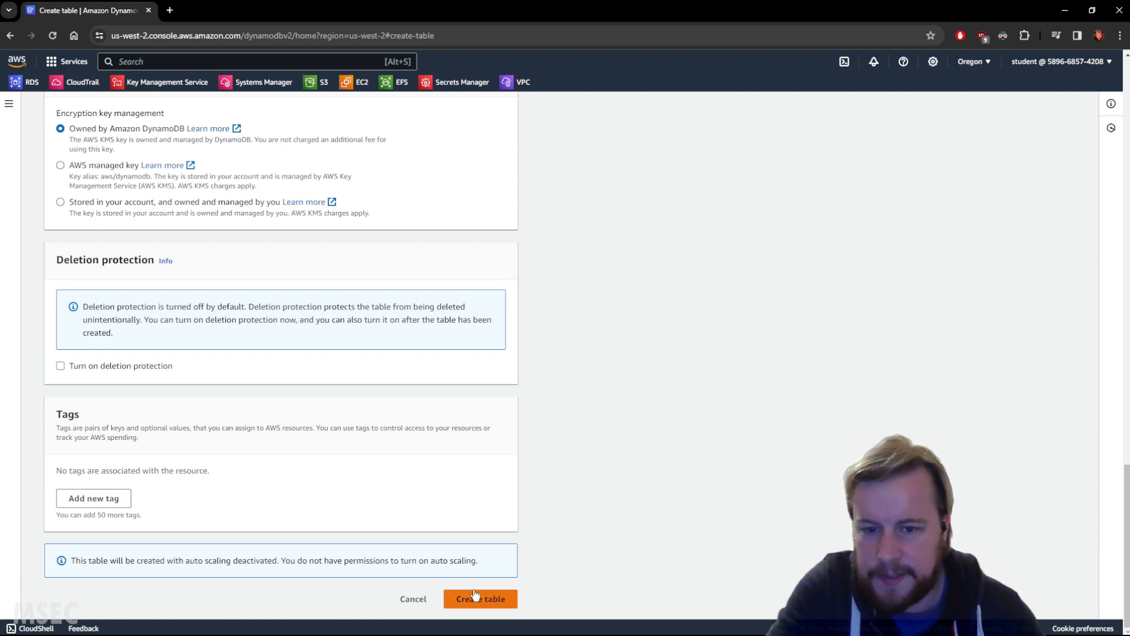
left_click(474, 593)
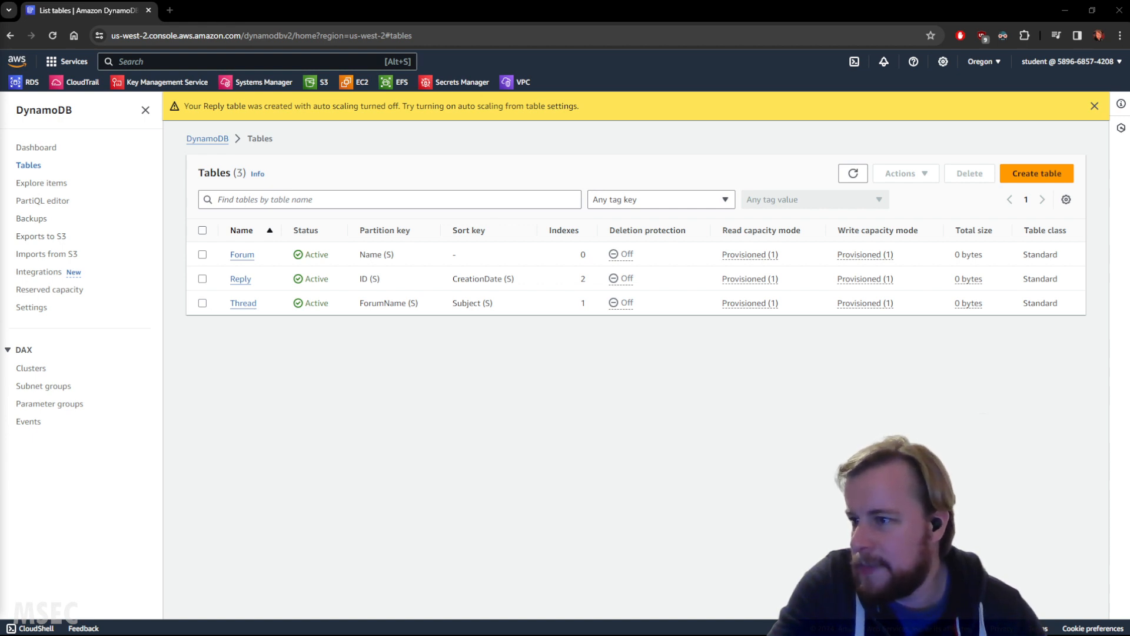
Step: Go to the item explorer and display the items of the Forum table
left_click(51, 184)
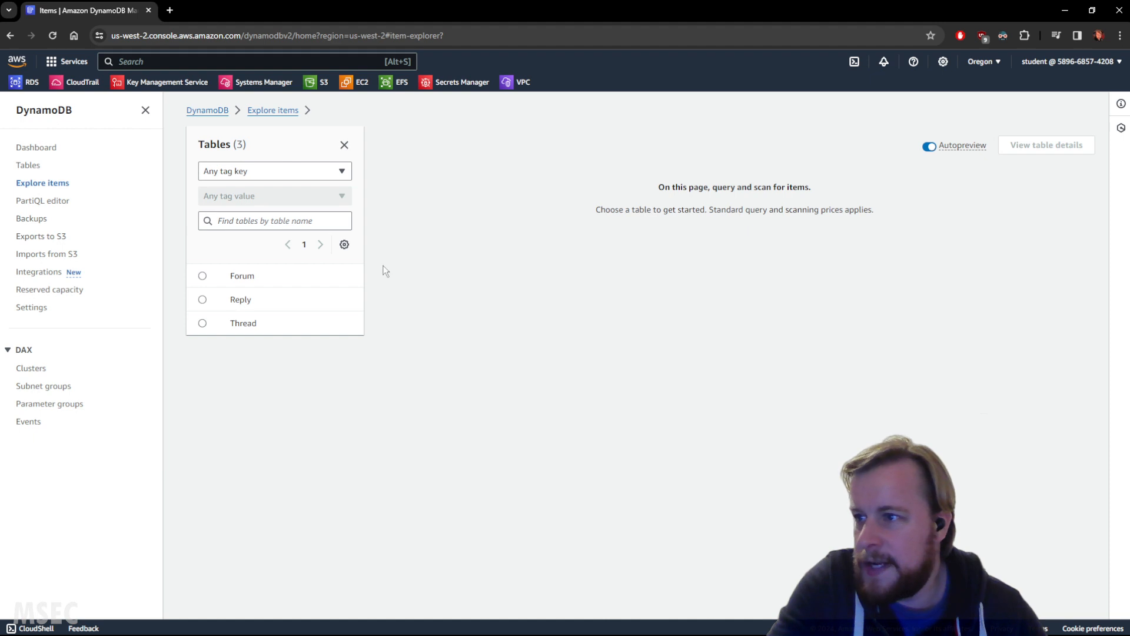
left_click(319, 172)
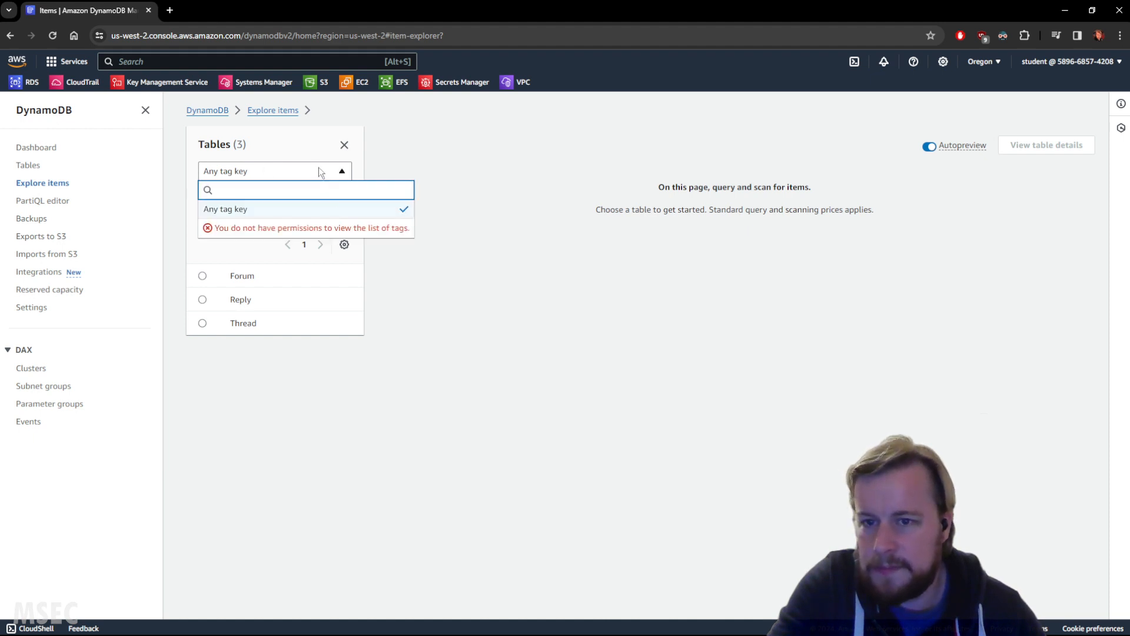
left_click(321, 172)
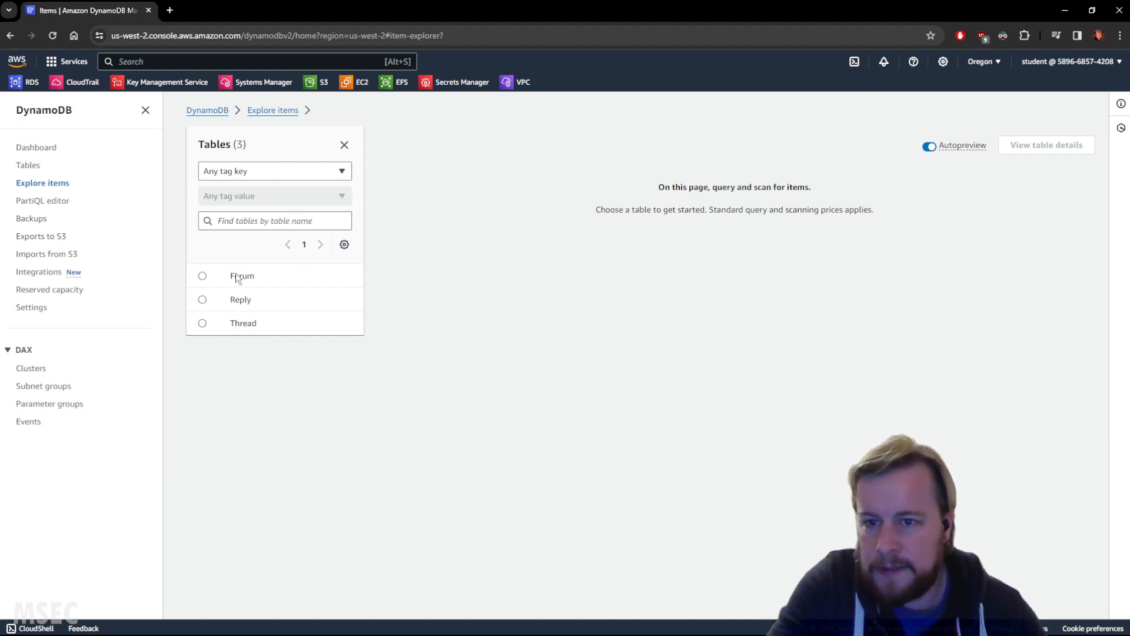
left_click(202, 276)
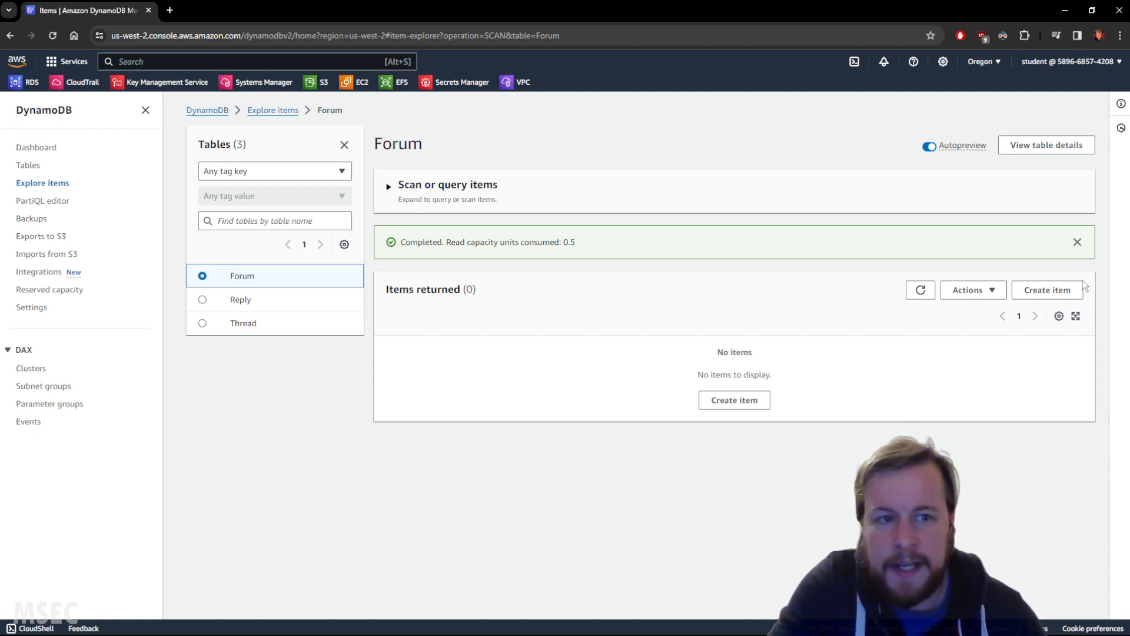
Step: Create an item in the Forum table with the Name partition key set to Msec
left_click(1058, 291)
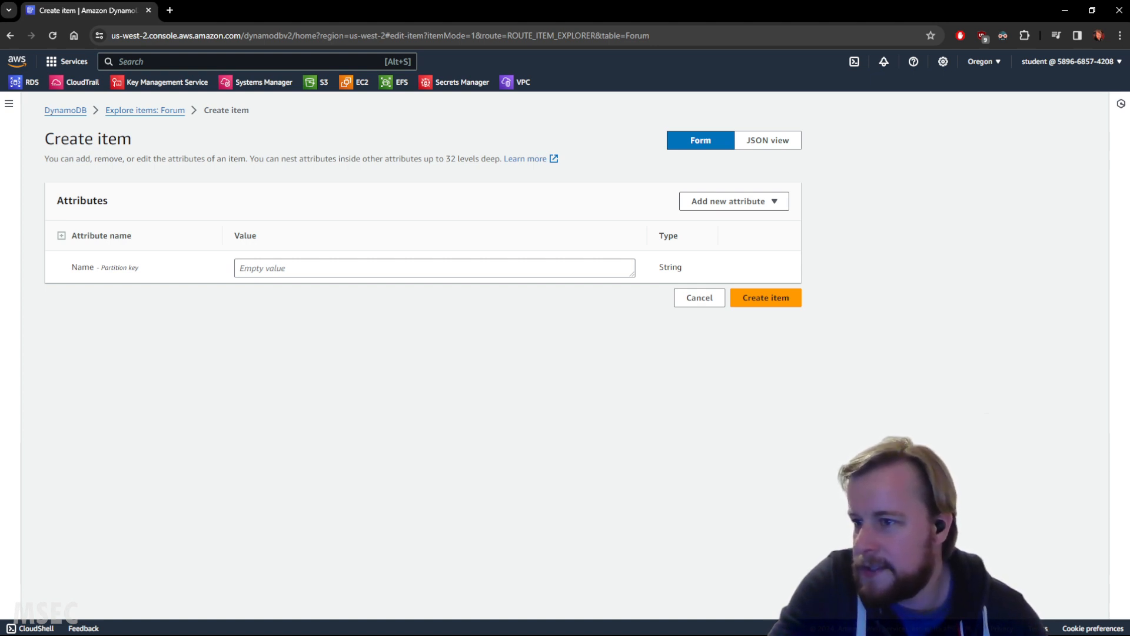
left_click(271, 265)
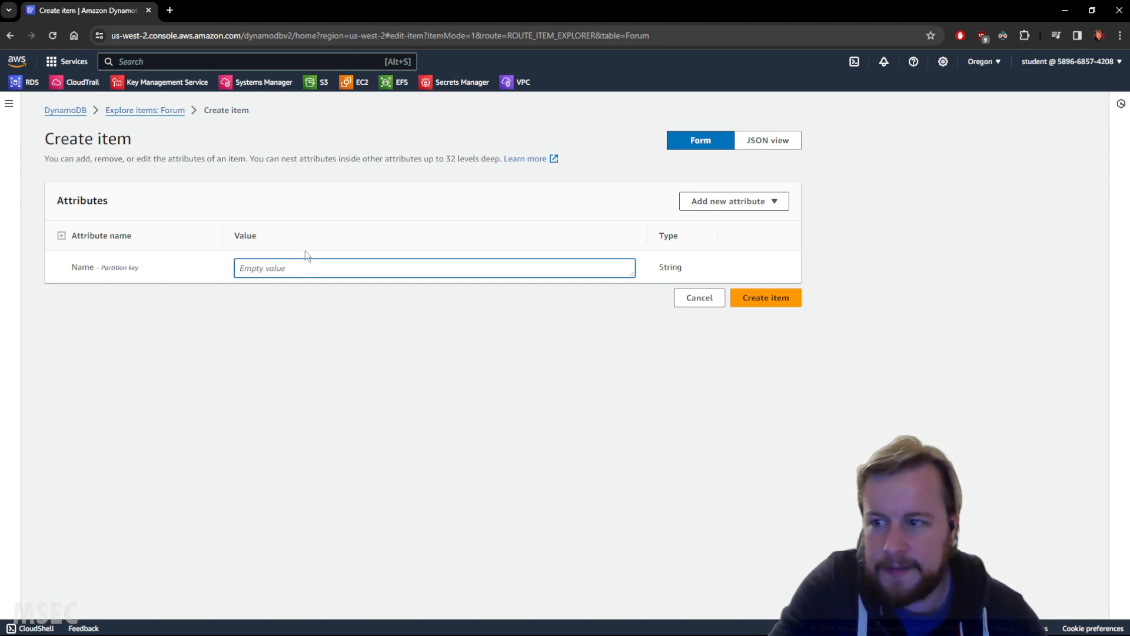
type("Msec")
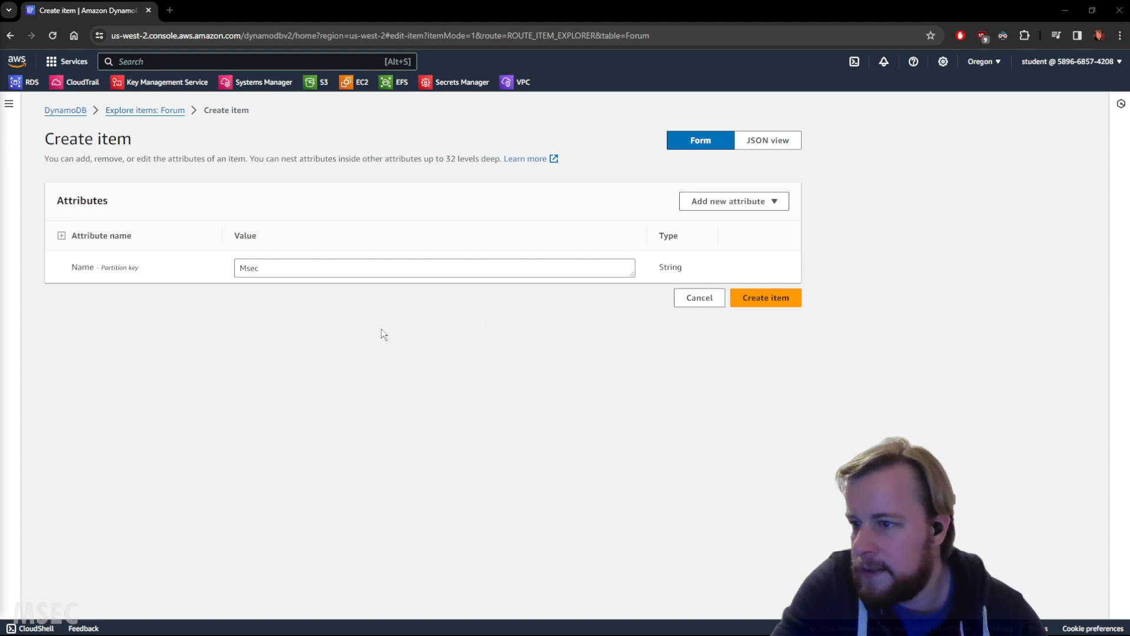
left_click(771, 301)
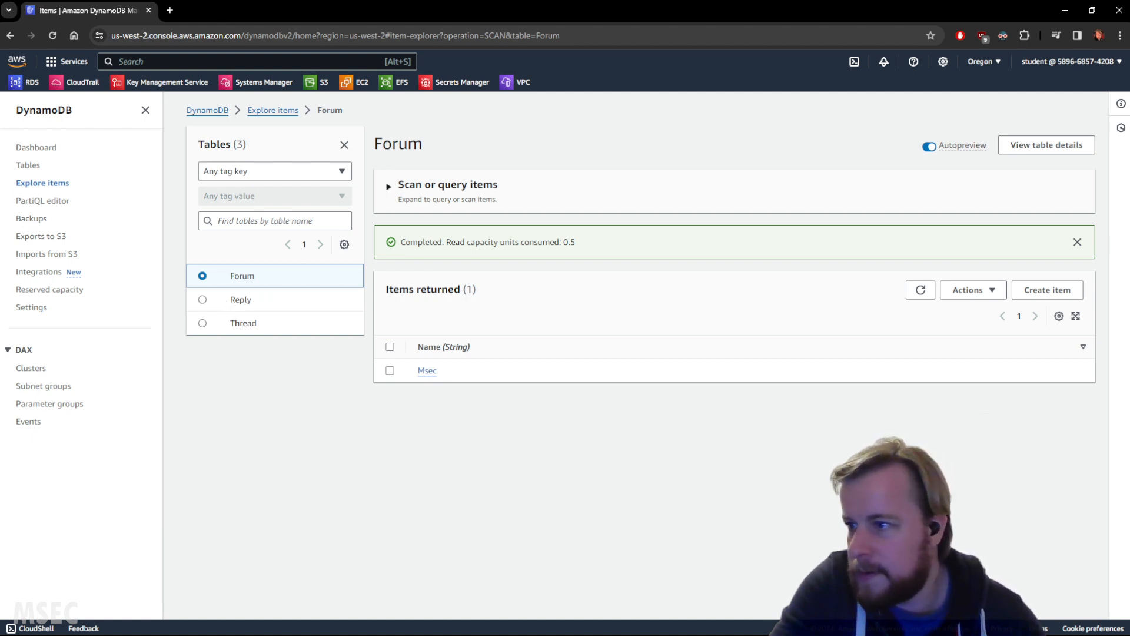
Step: Open the Msec item of the Forum table for editing and add a string attribute named Description
left_click(987, 297)
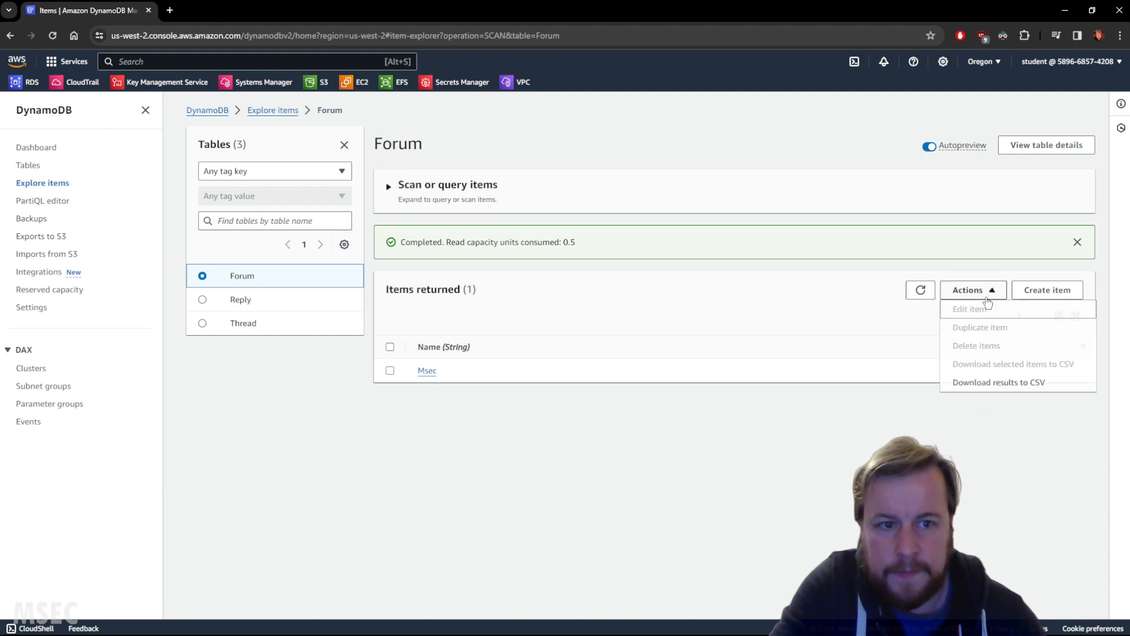
left_click(986, 297)
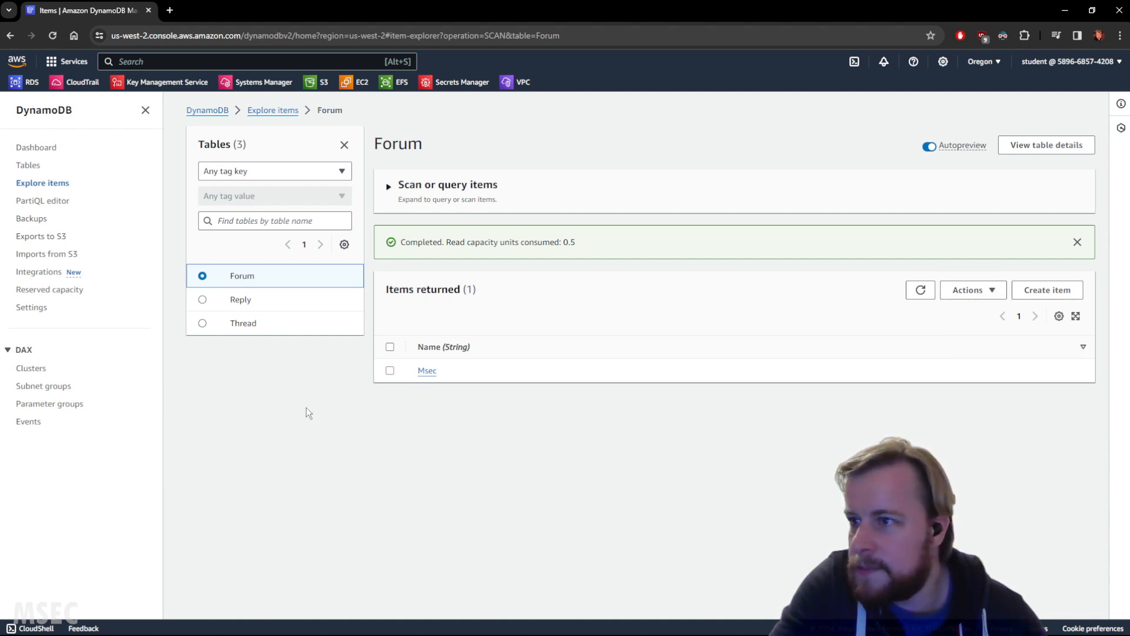
left_click(427, 370)
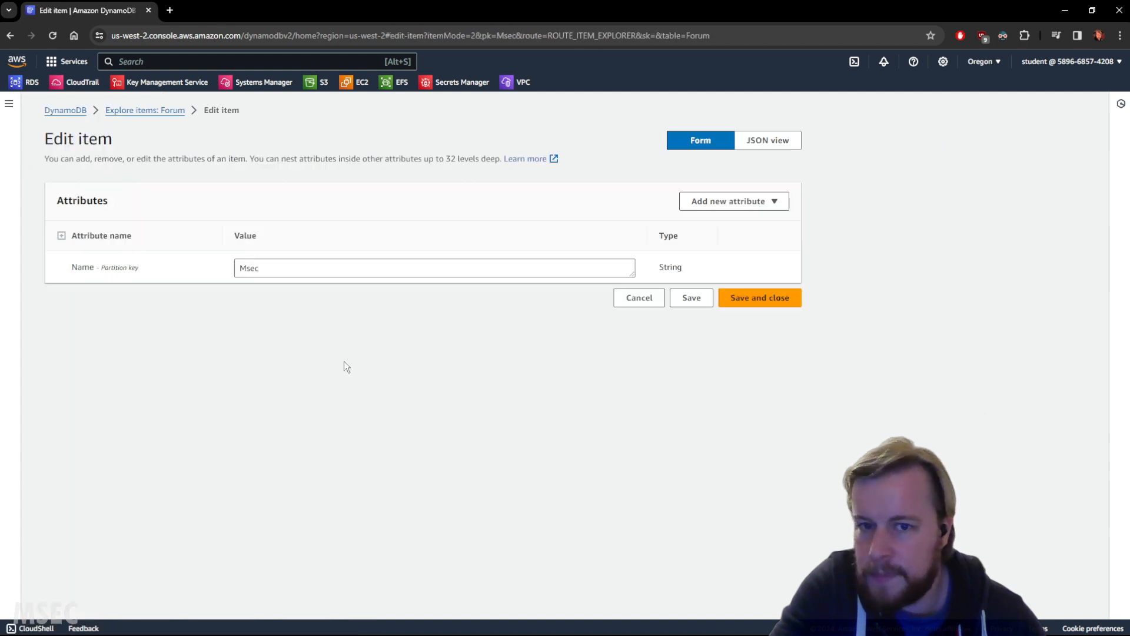
left_click(740, 203)
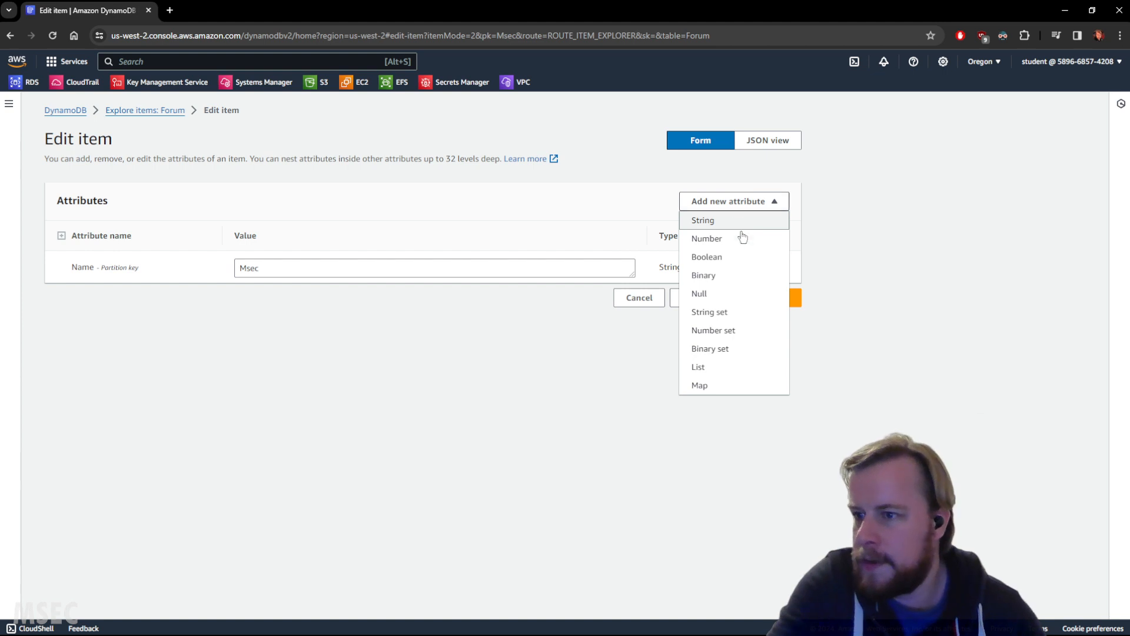
left_click(710, 221)
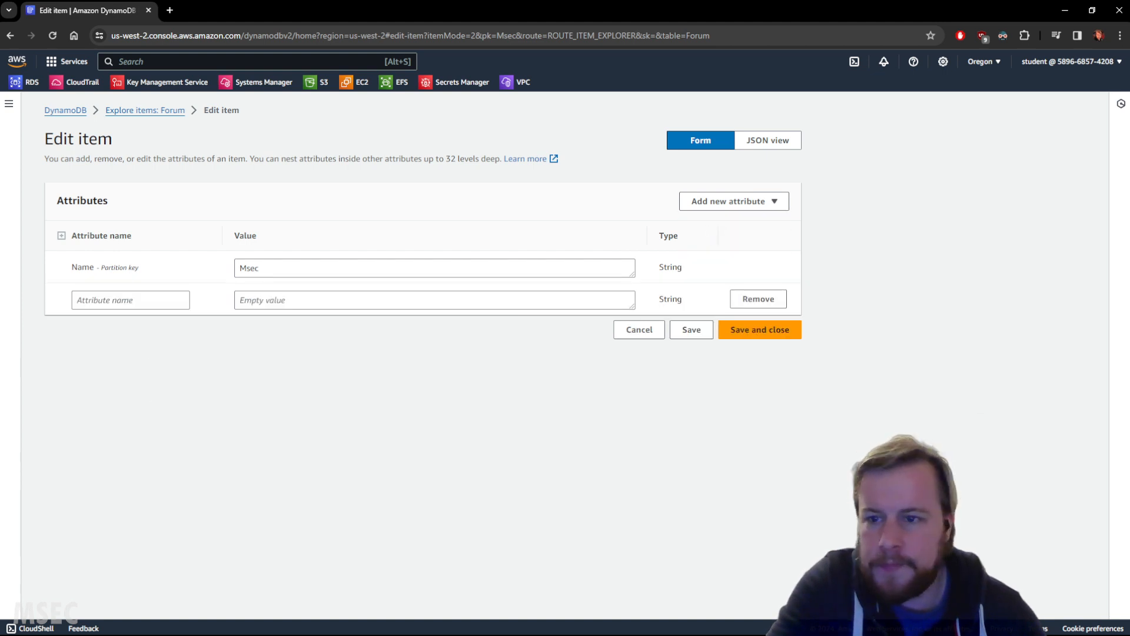
left_click(137, 302)
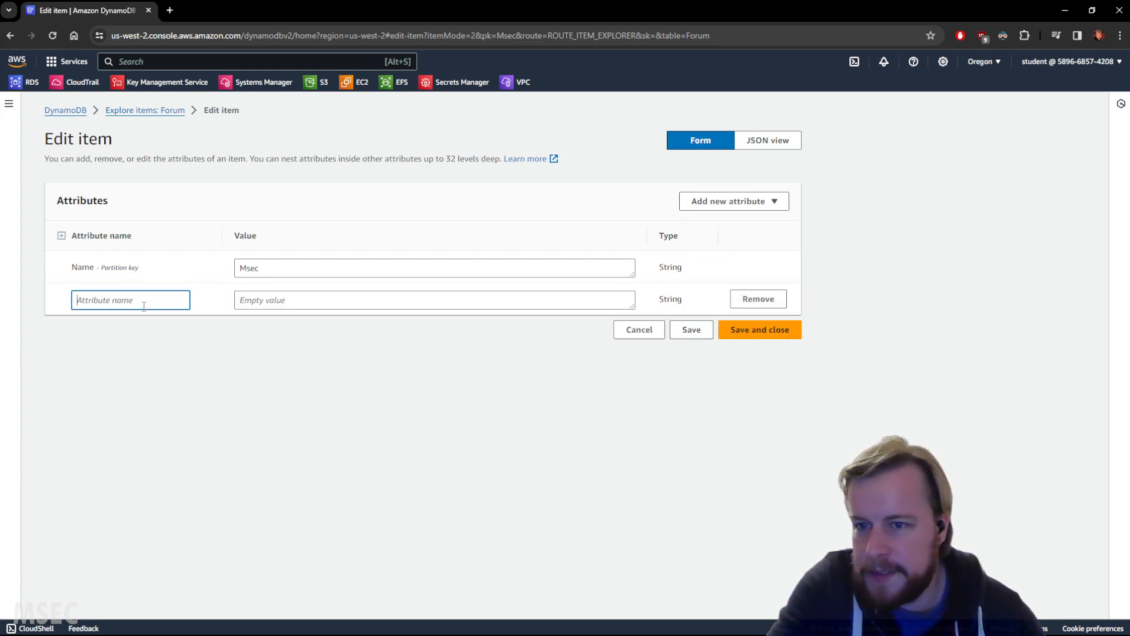
type("Description")
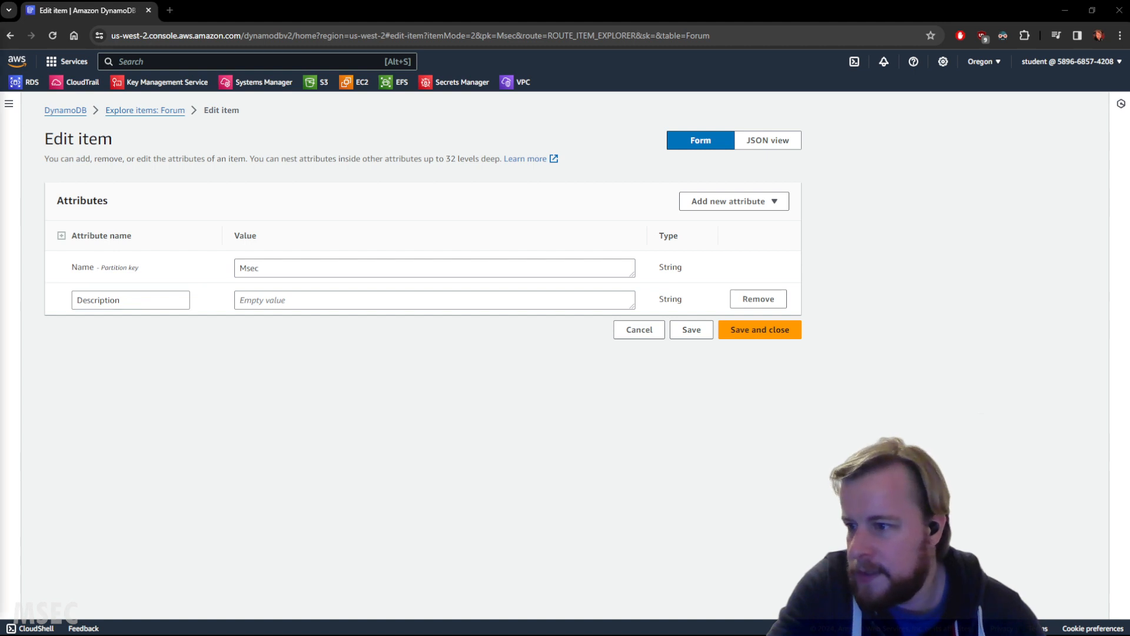
Step: Set the Description value of the Msec item to "Msec Description", then save and close the item
left_click(314, 300)
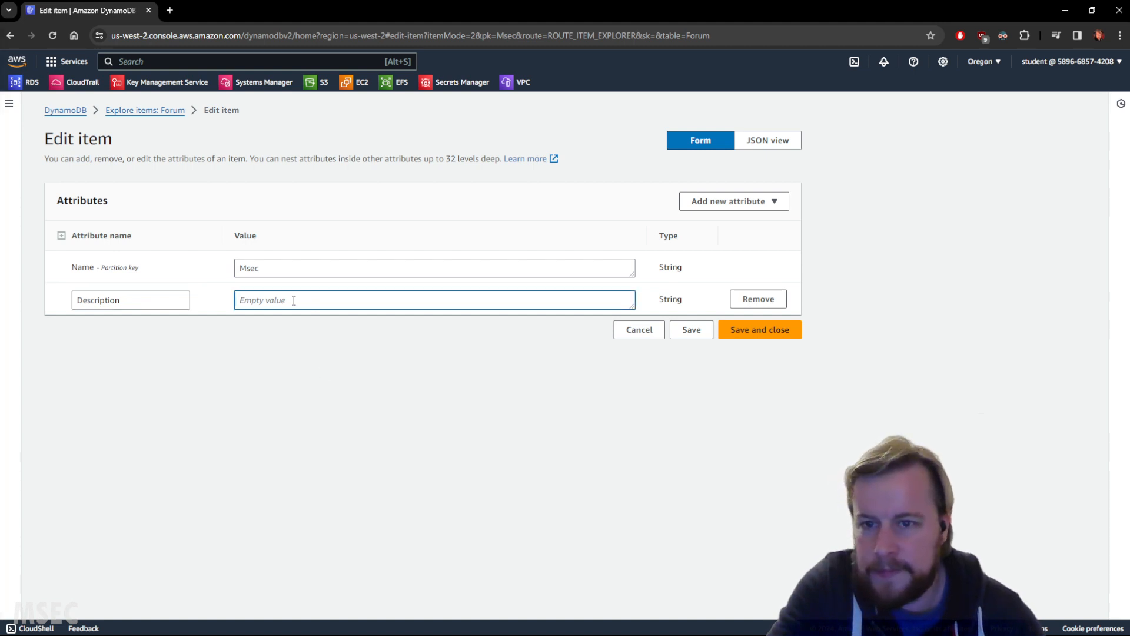
type("Description")
double_click(276, 271)
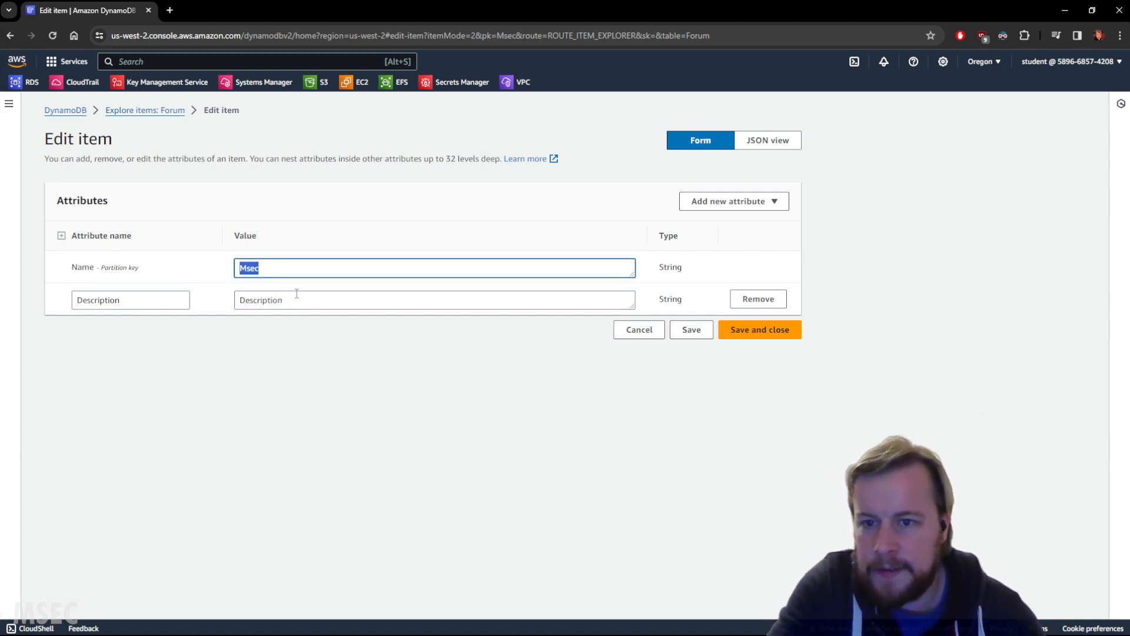
left_click(240, 300)
type("Msec")
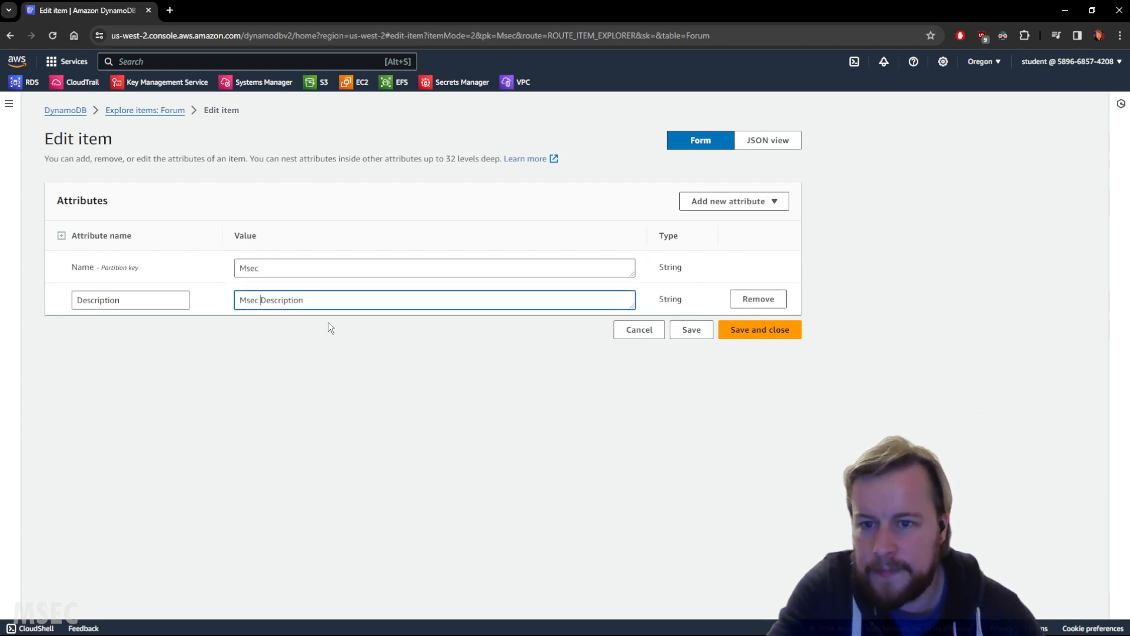
left_click(504, 371)
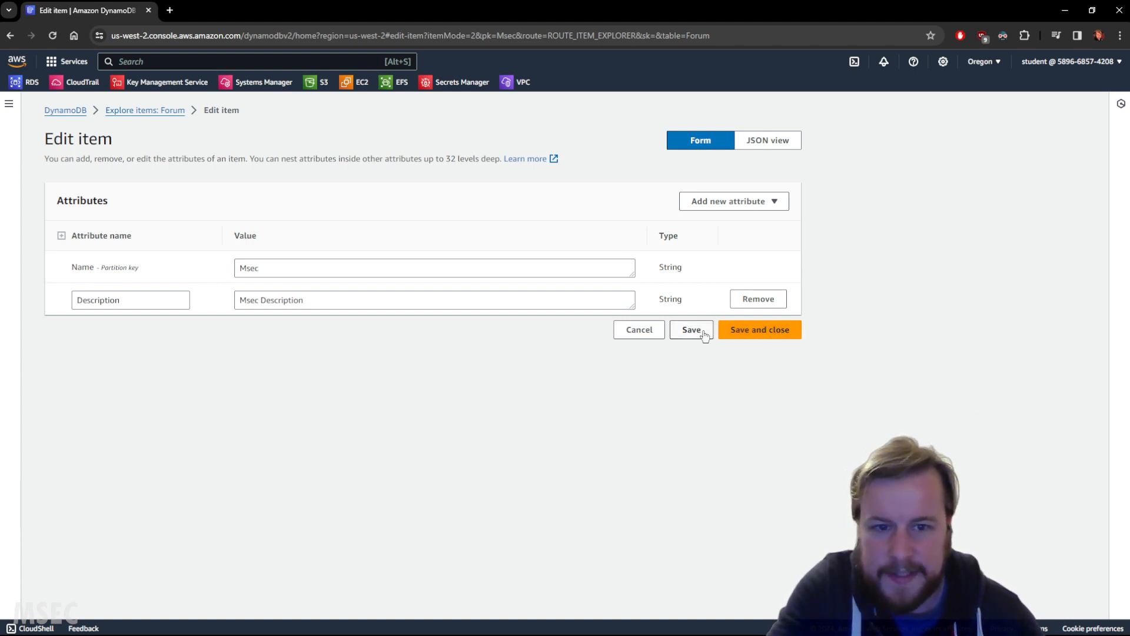
left_click(743, 335)
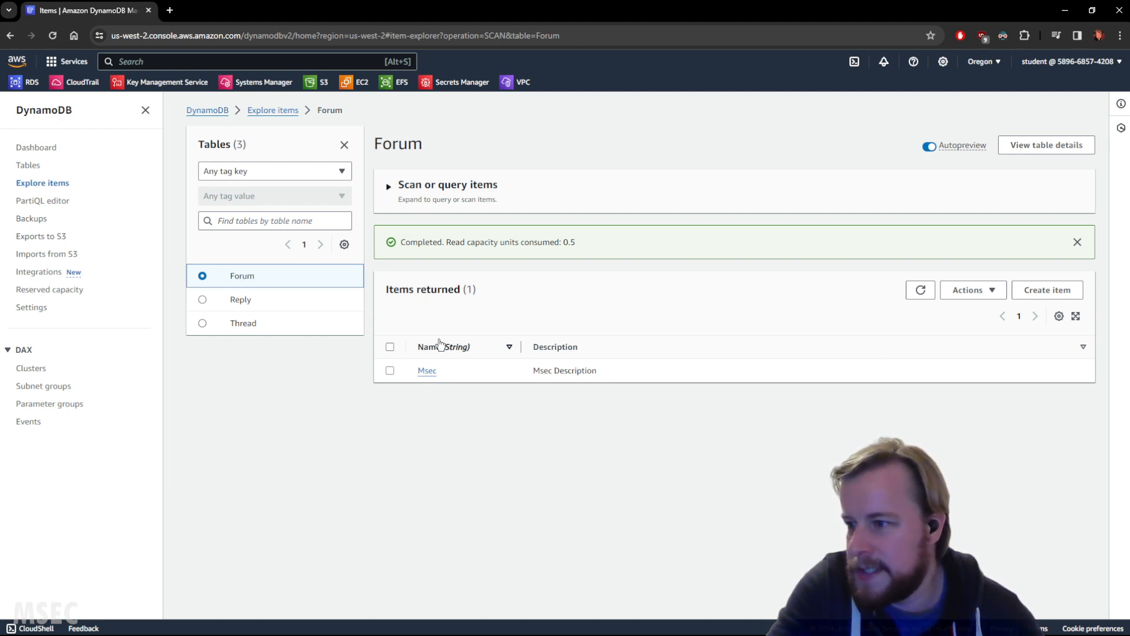
Step: Start a new item in the Forum table and add a string attribute named Description
left_click(1047, 290)
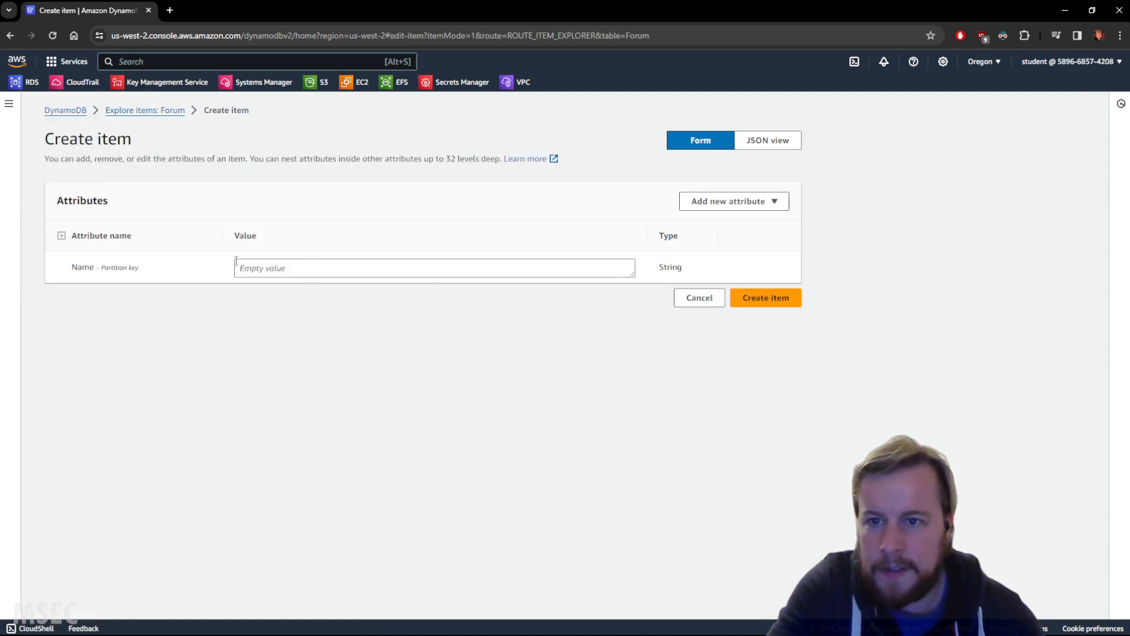
left_click(757, 206)
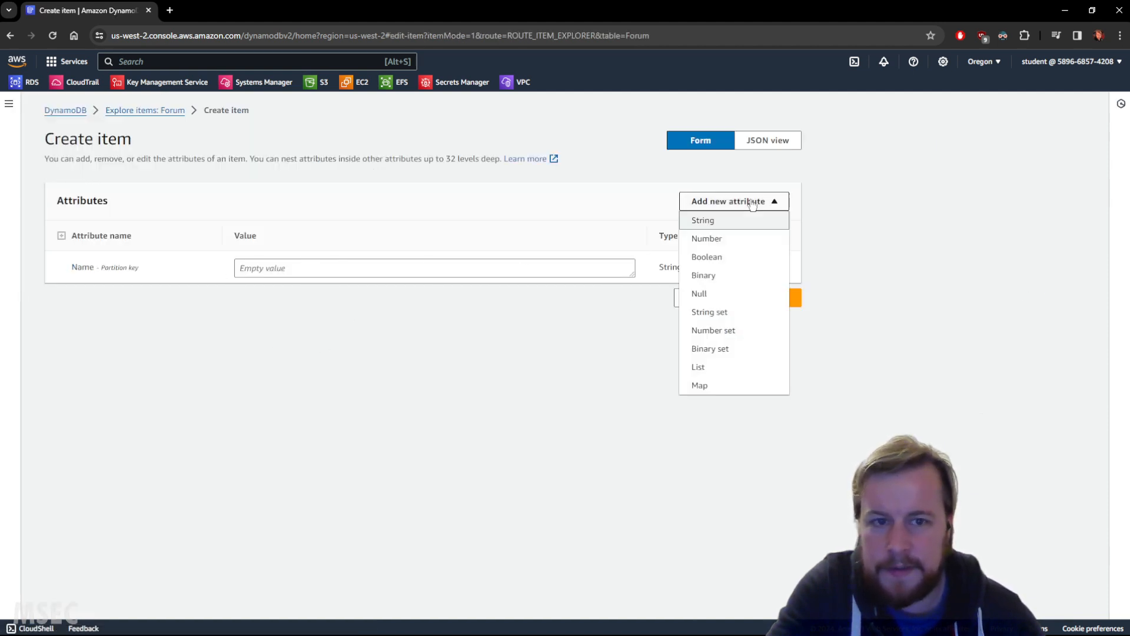
left_click(712, 224)
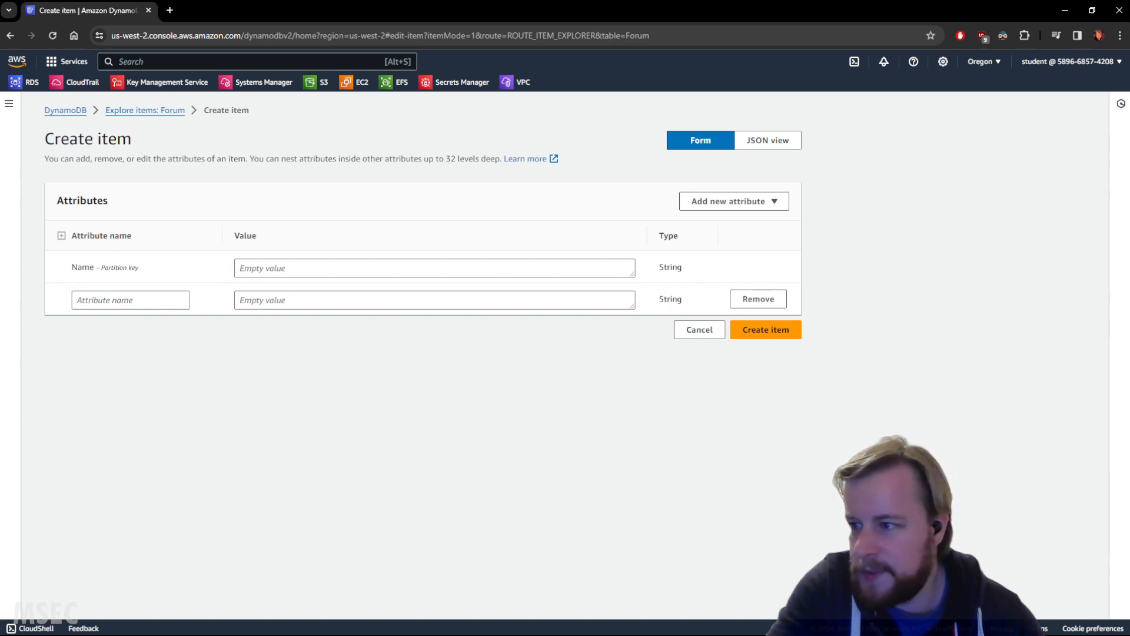
left_click(143, 299)
type("Msec")
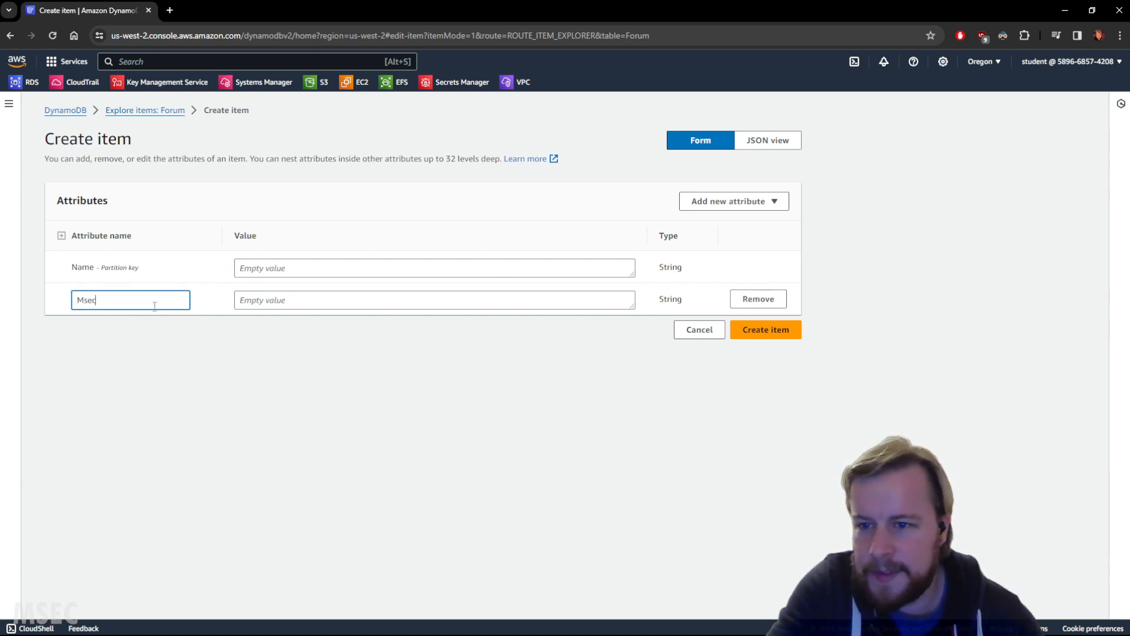
key("alt+Tab")
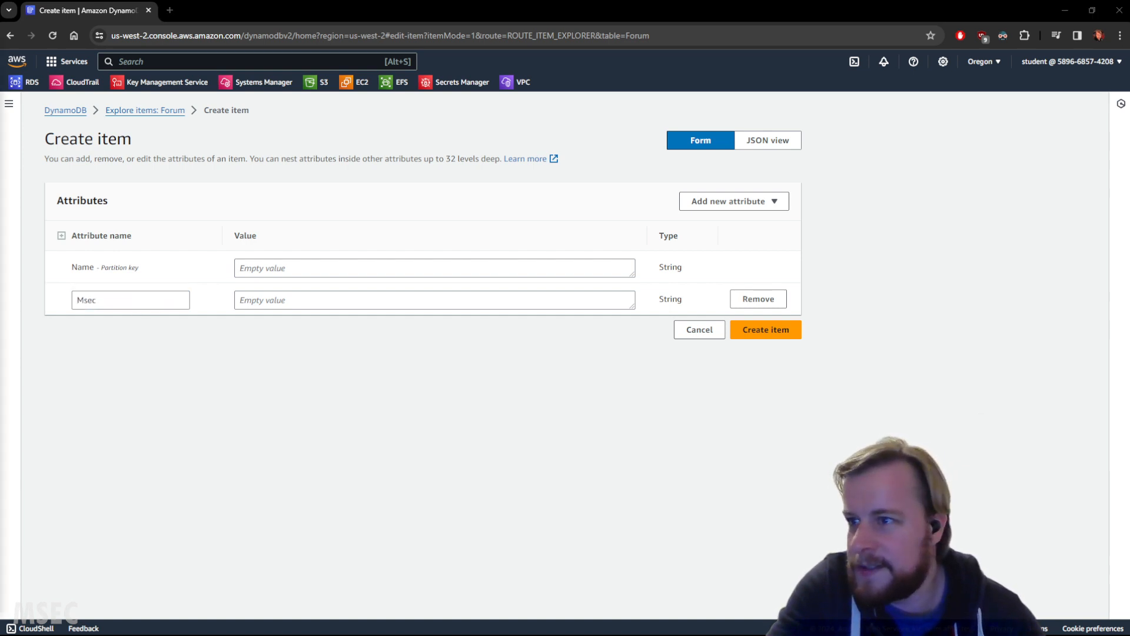
double_click(139, 304)
type("Description")
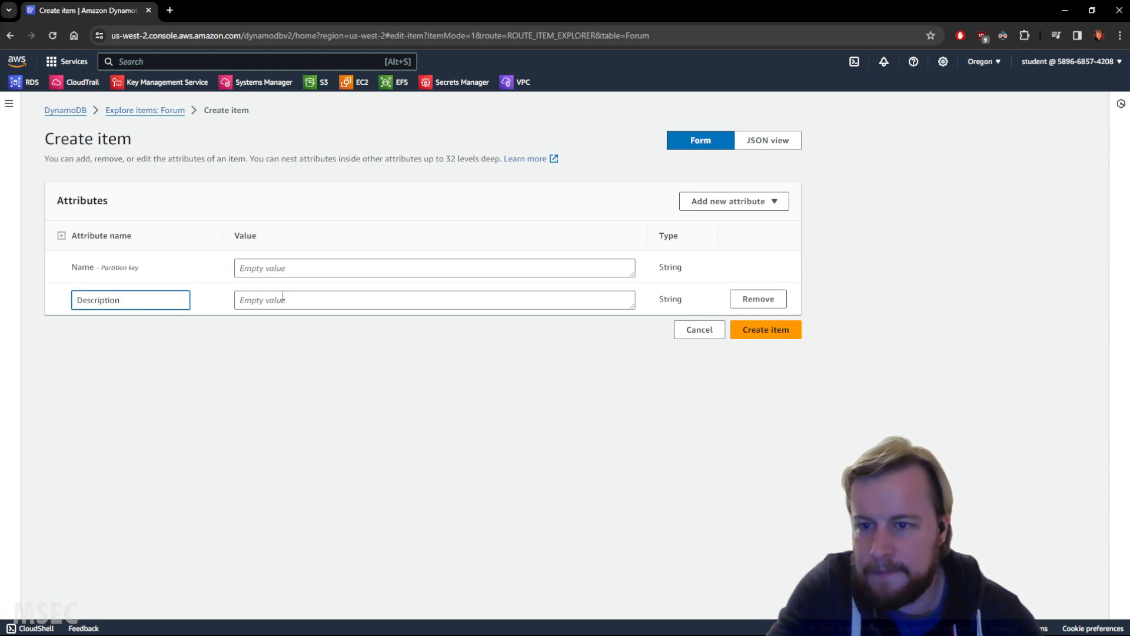
Step: Set the Name to Test and the Description value to "Testy McTestFace", and create the item
left_click(324, 270)
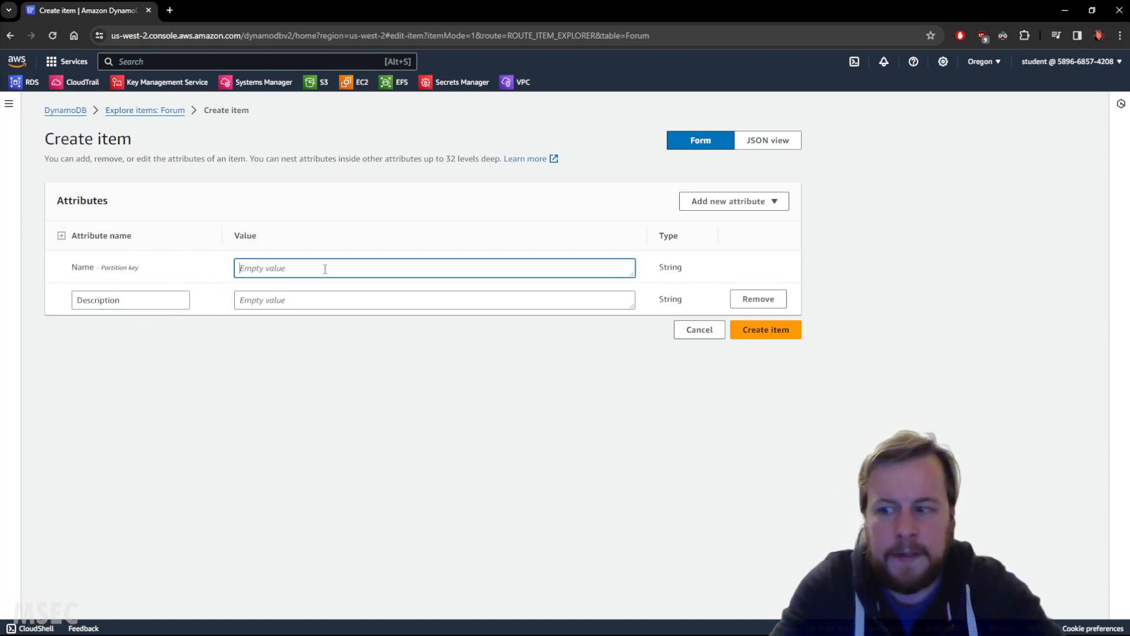
type("Test")
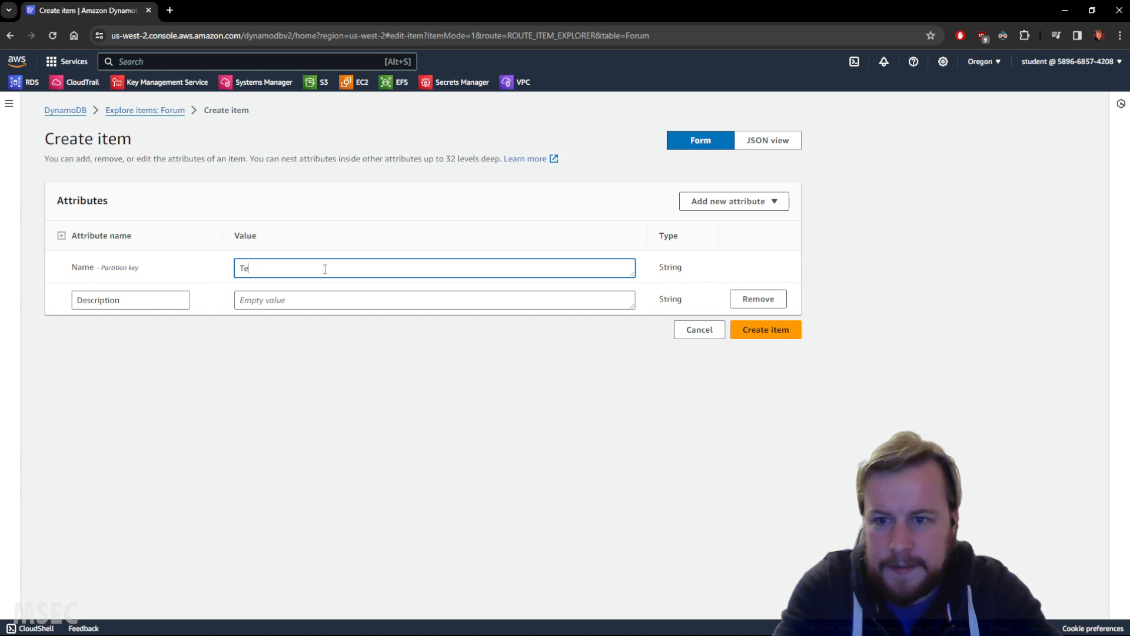
key("Tab")
key("Tab")
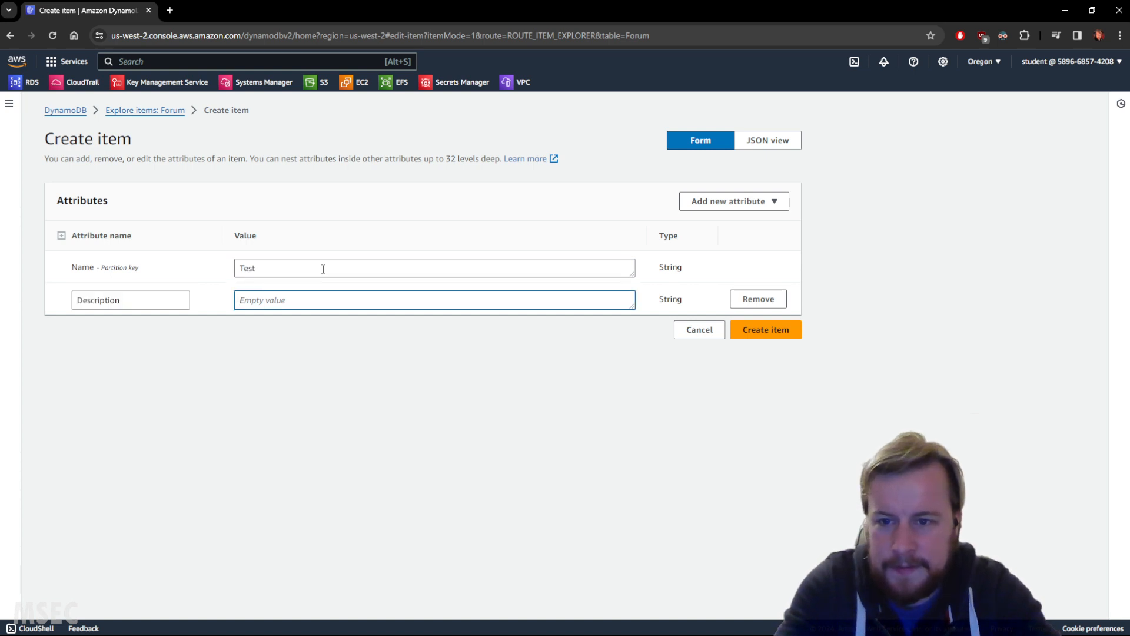
type("Te")
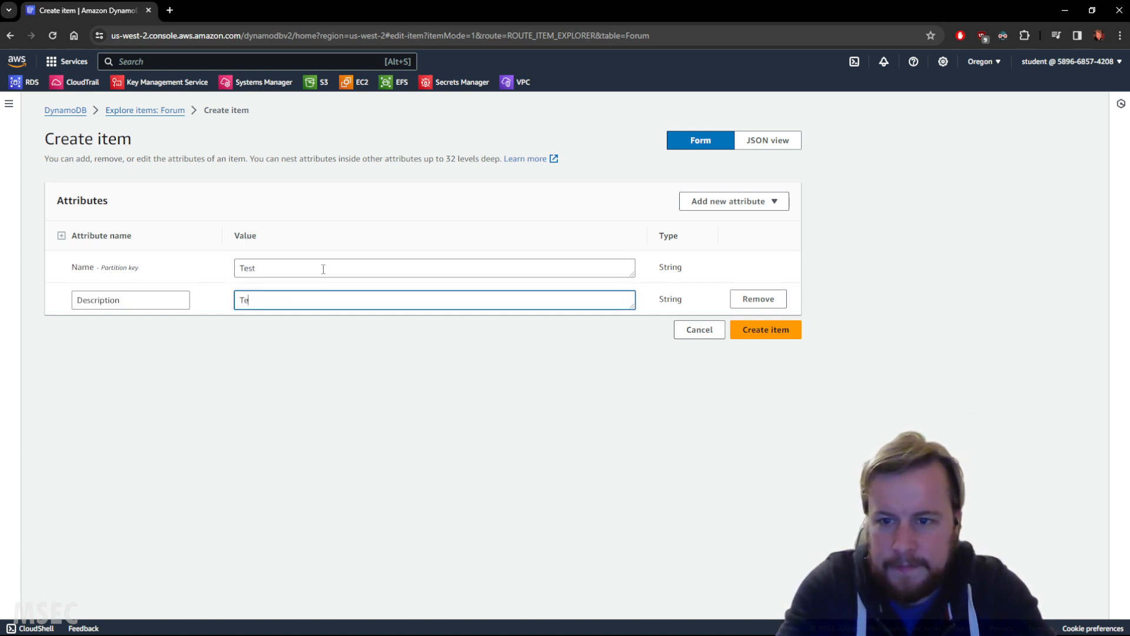
type("sty Ma")
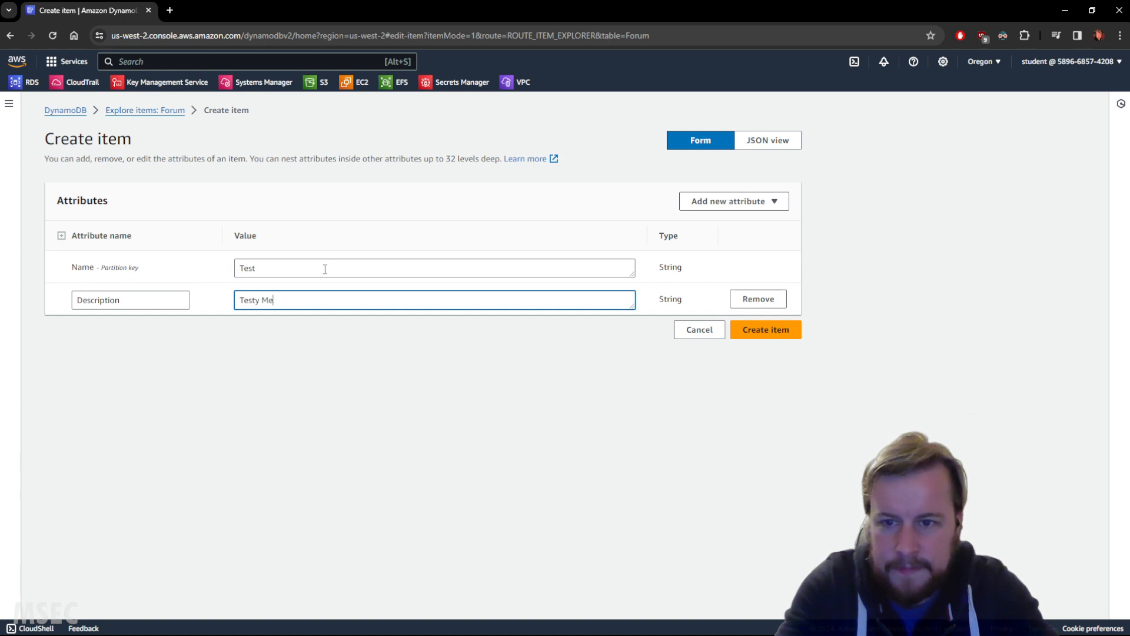
key("BackSpace")
type("cTestF")
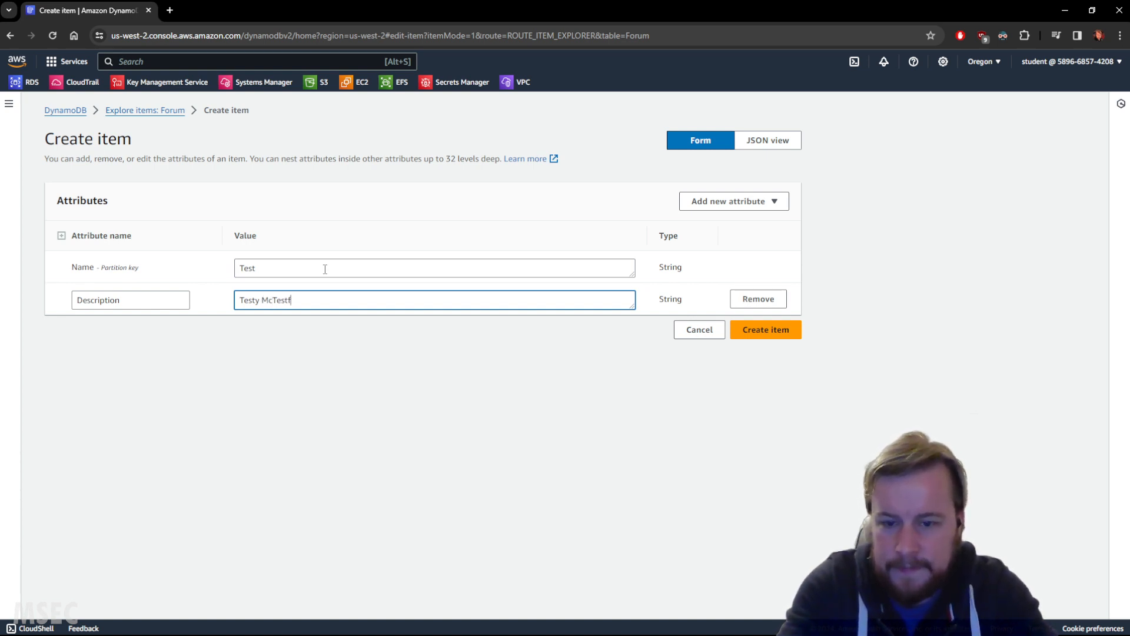
type("ace")
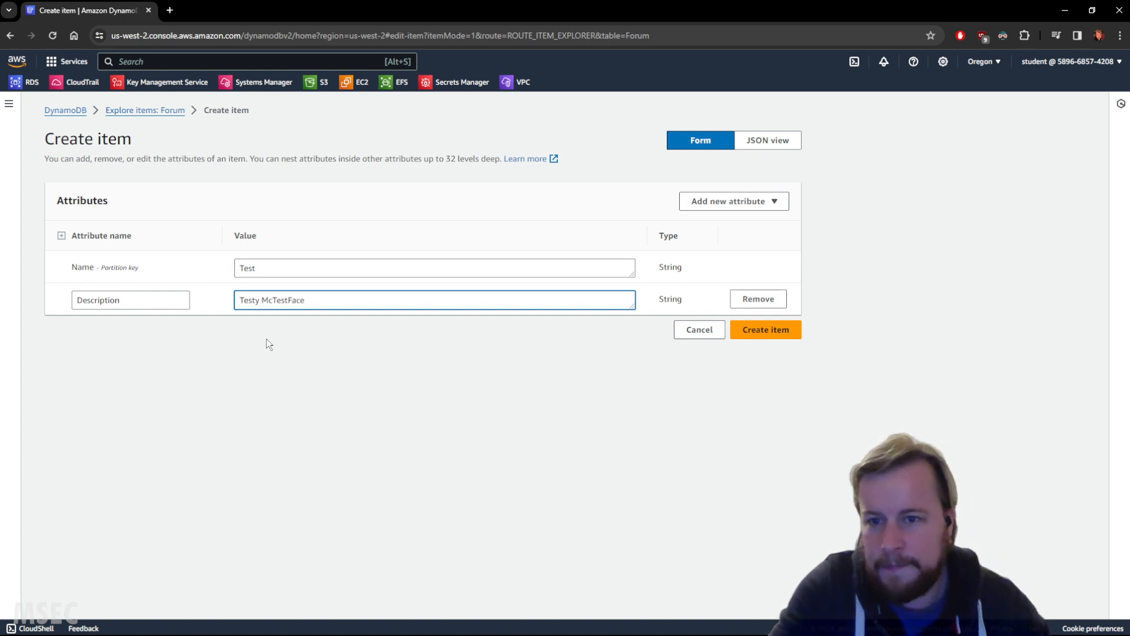
left_click(167, 301)
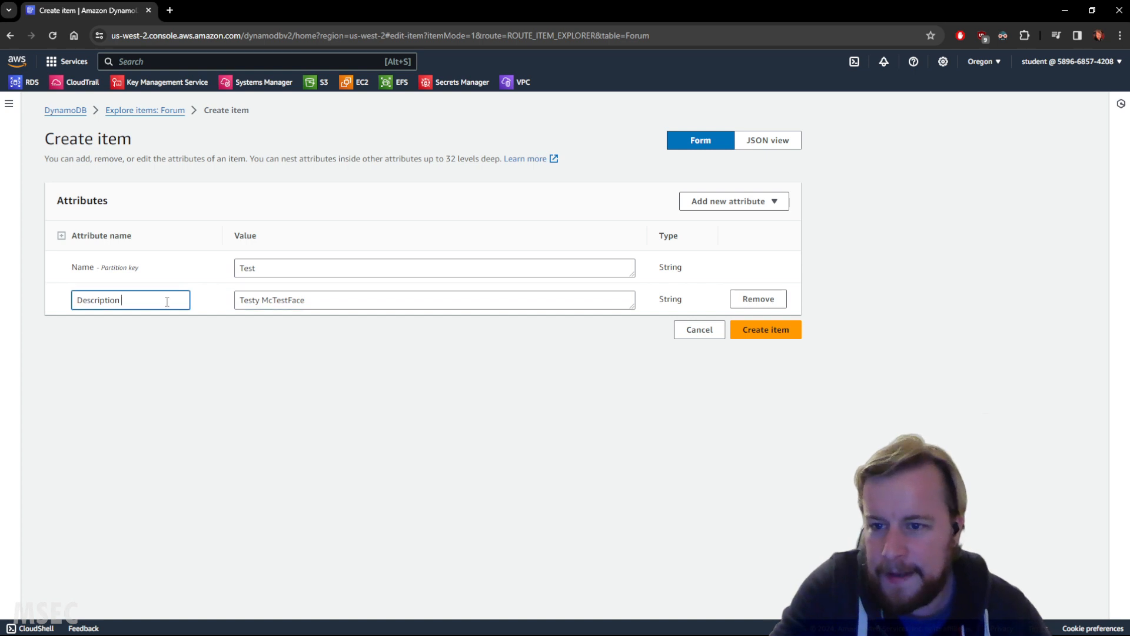
left_click(762, 331)
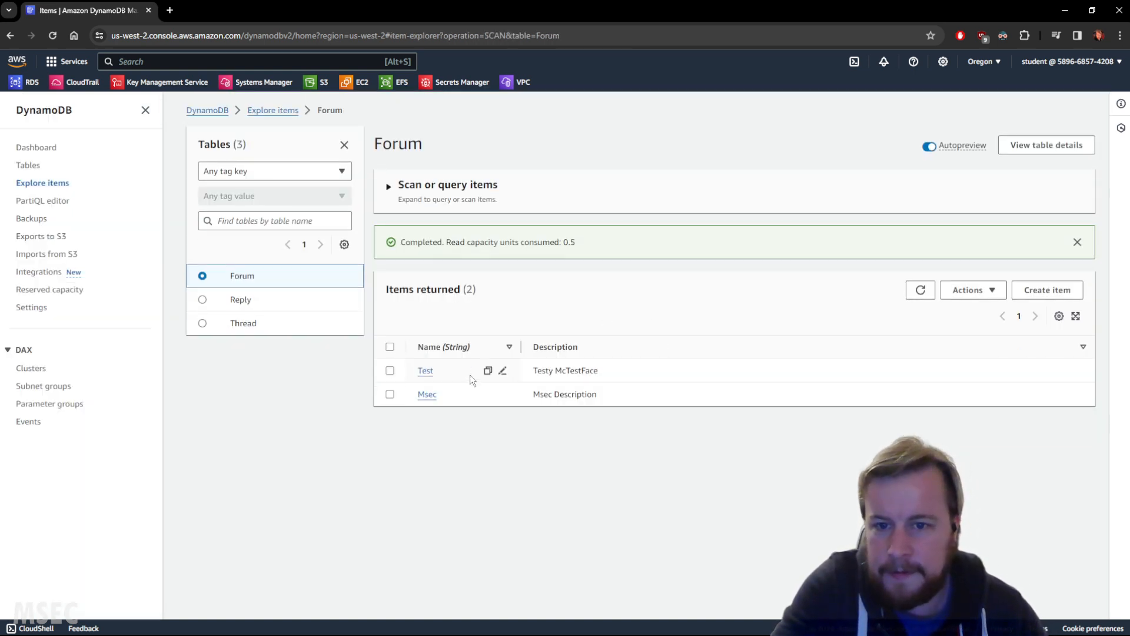
Step: Start another Forum item with a person's first name as the Name, and add a string attribute named Description
left_click(1047, 289)
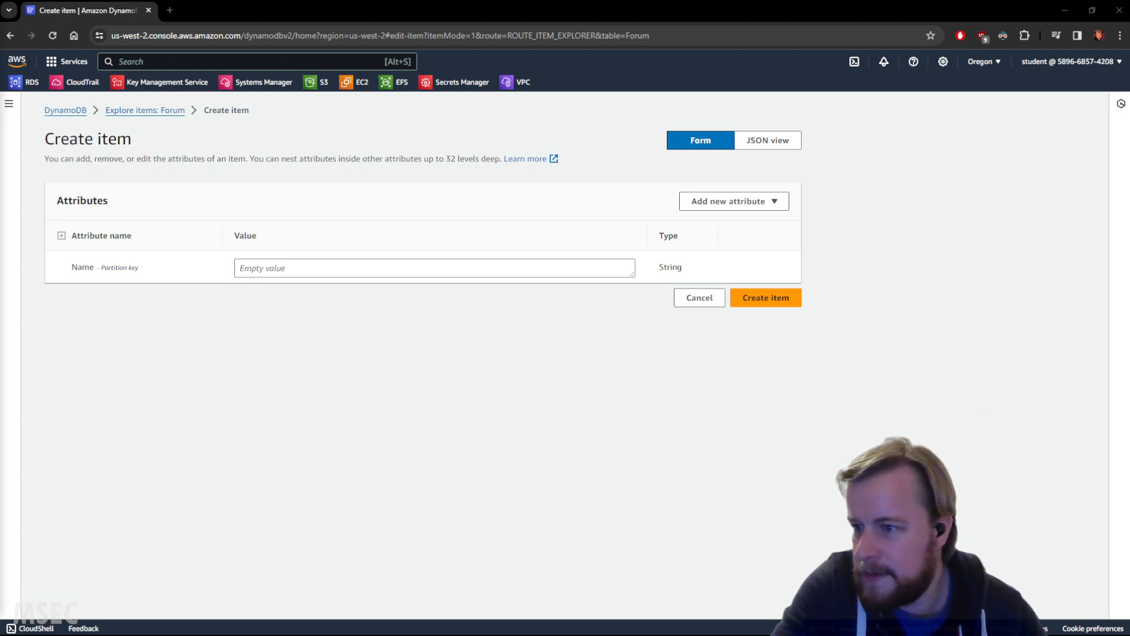
left_click(358, 267)
type("kristie")
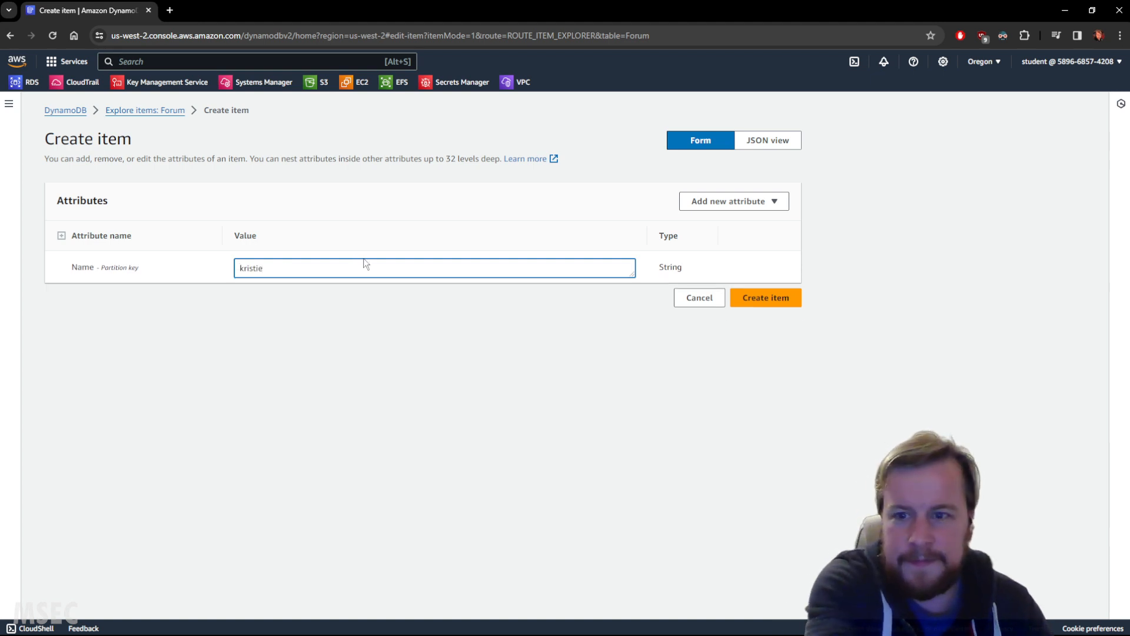
left_click(728, 205)
left_click(715, 222)
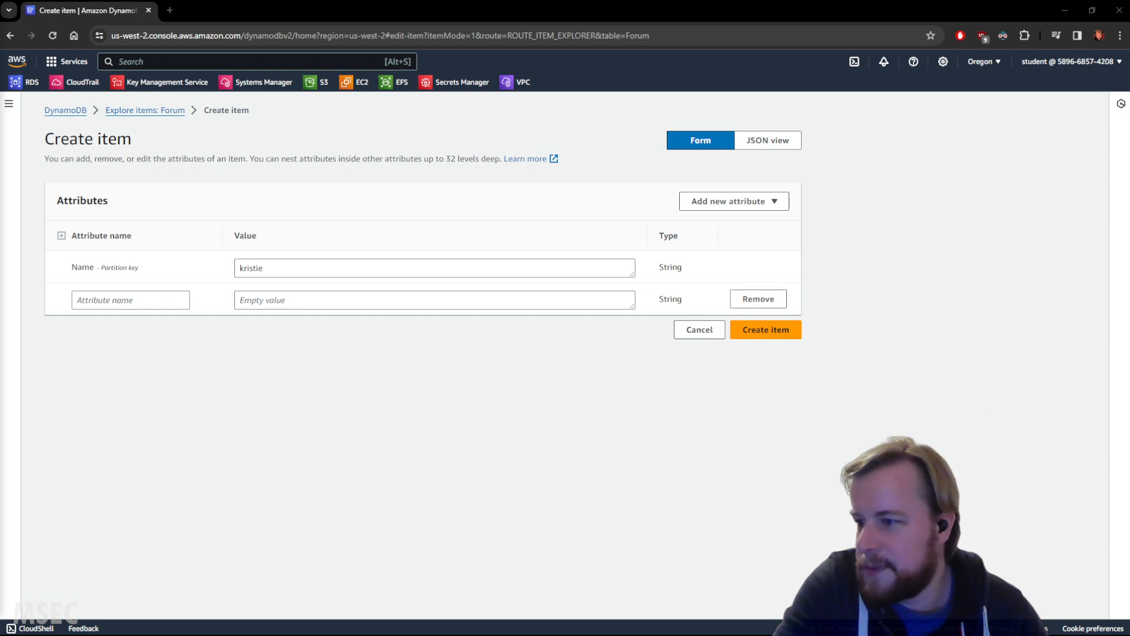
left_click(170, 300)
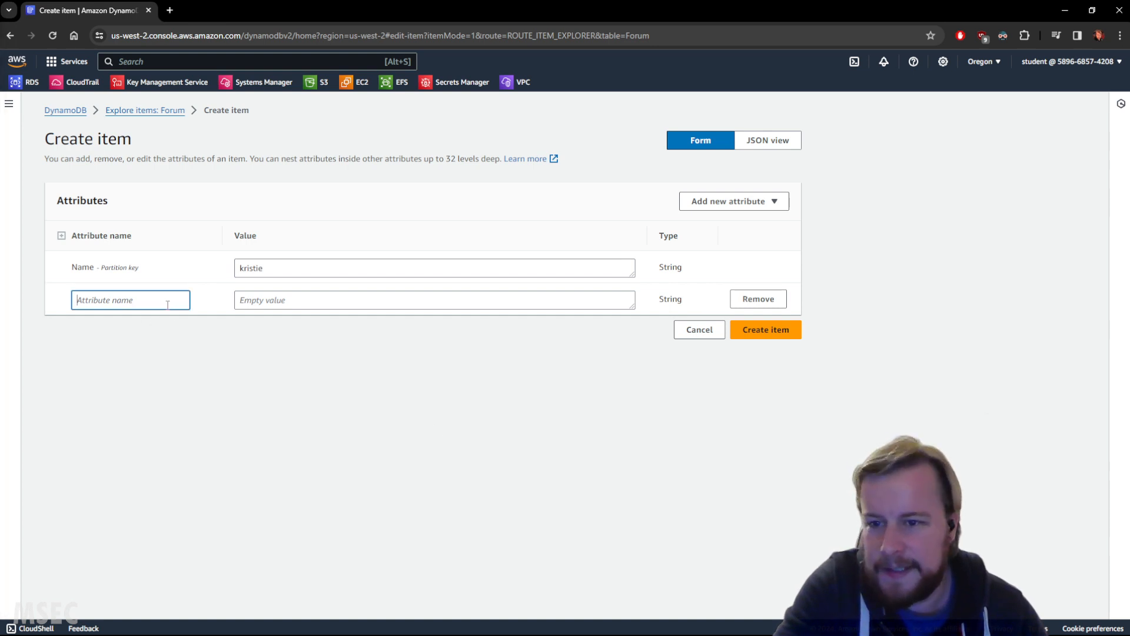
type("Description")
Step: Fill the Description value with the item's name followed by the word "Description", and create the item
left_click(296, 299)
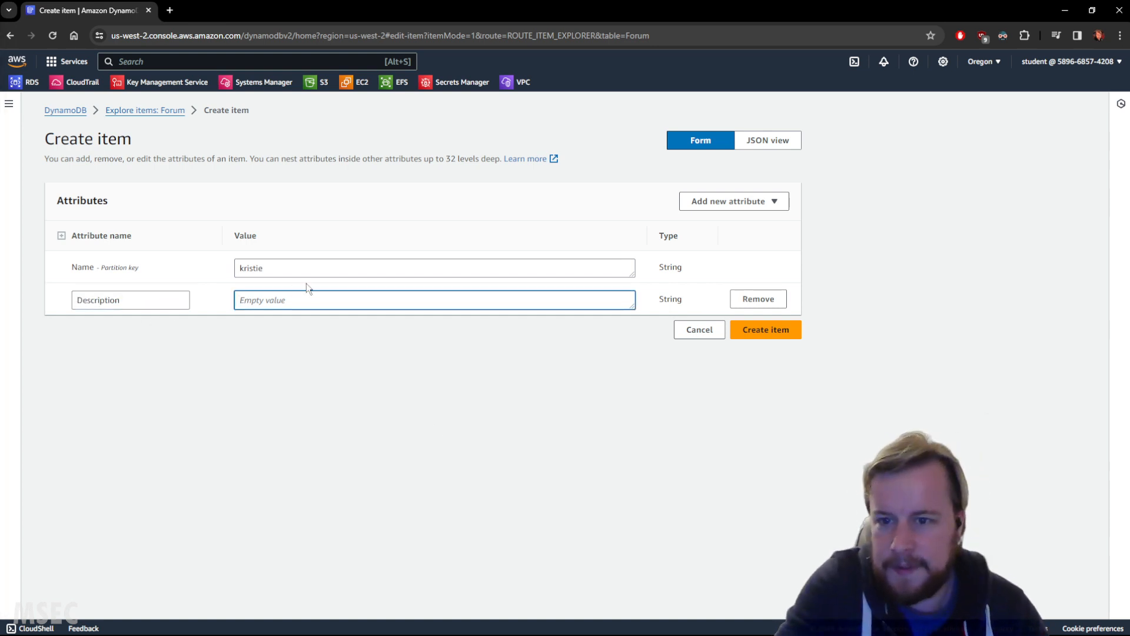
type("Description")
double_click(285, 269)
key("ctrl+c")
left_click(236, 299)
key("ctrl+v")
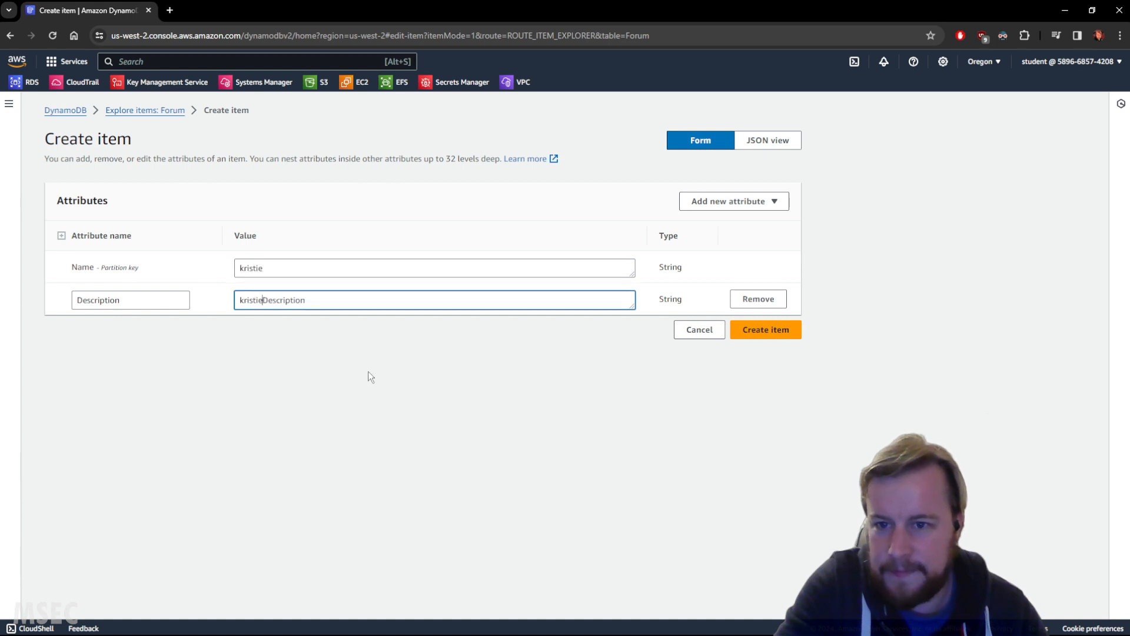
left_click(761, 331)
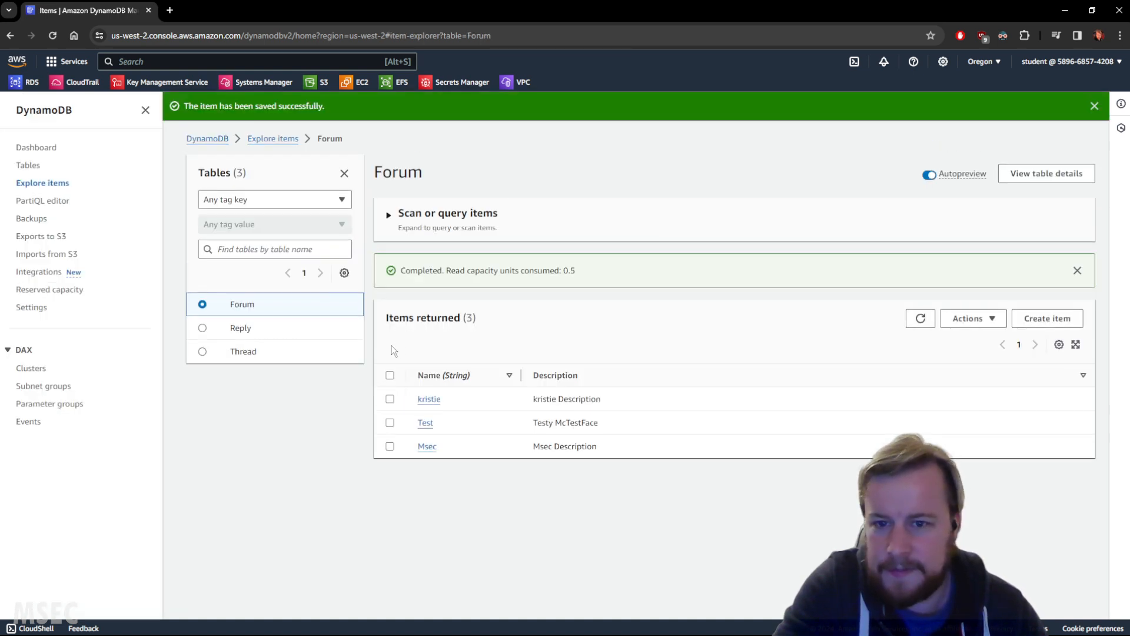
Step: Start another item in the Forum table and add a string attribute named Description
left_click(1048, 289)
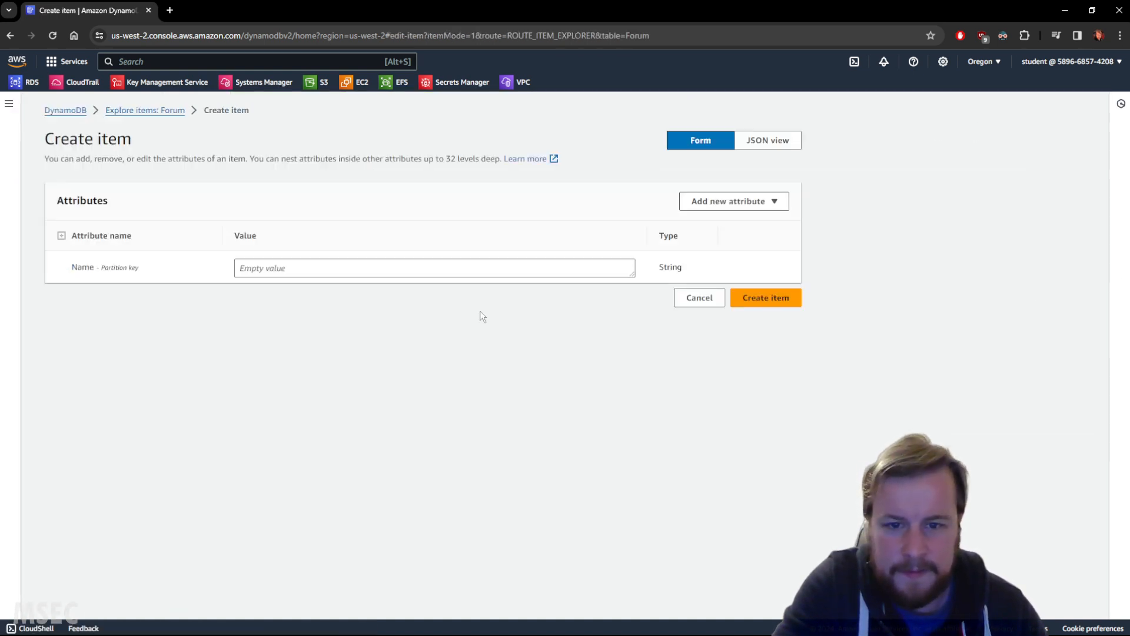
left_click(759, 202)
left_click(706, 219)
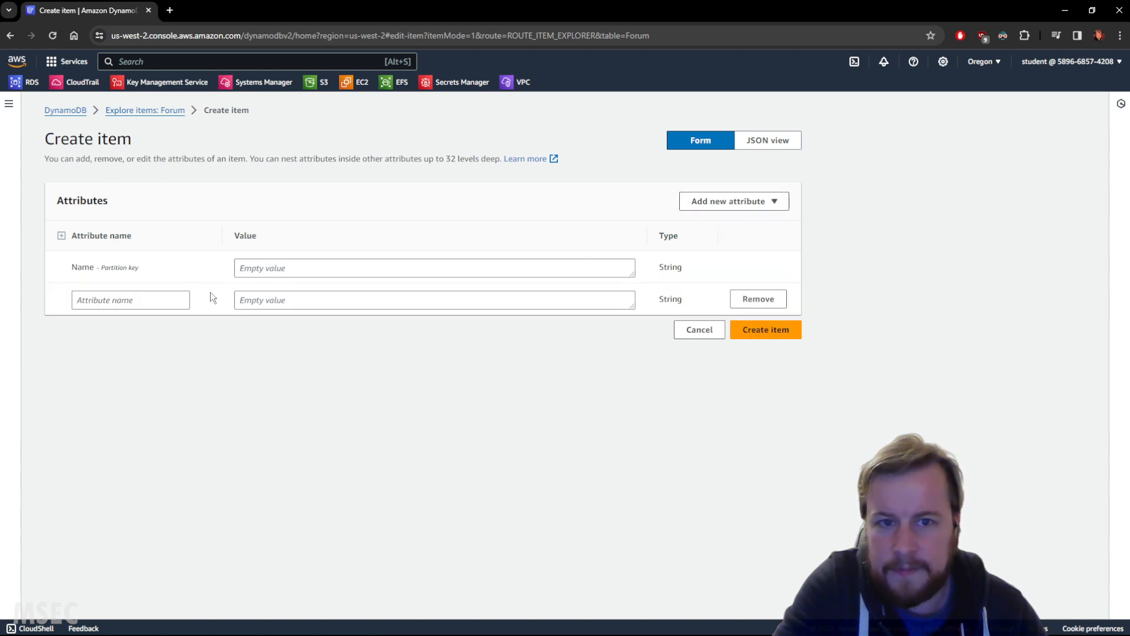
left_click(171, 301)
type("kristie")
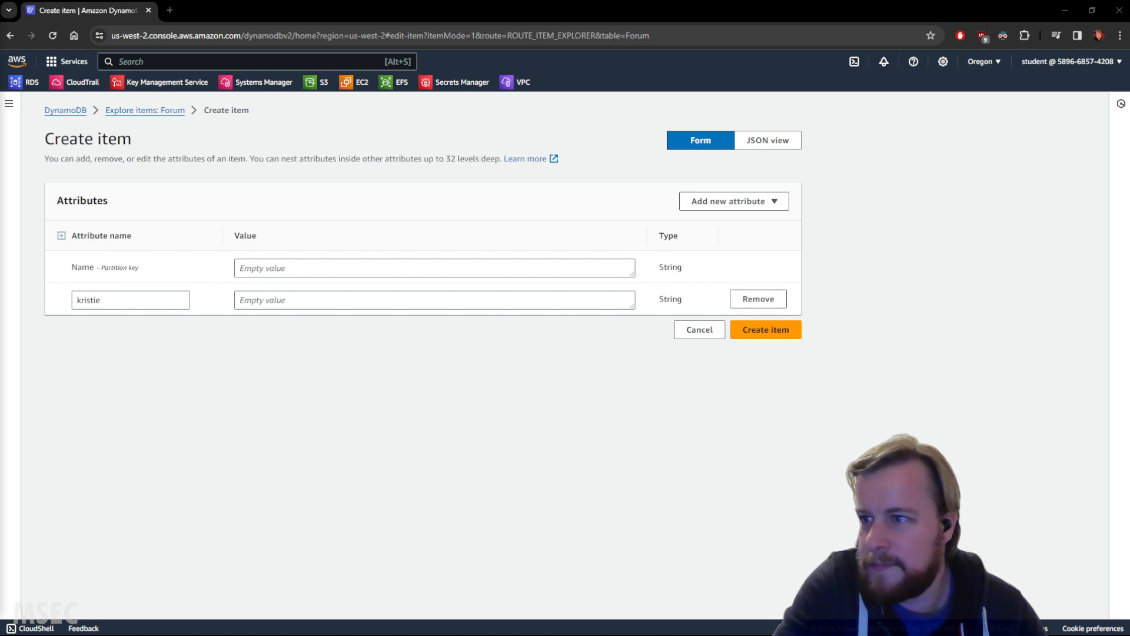
double_click(129, 300)
type("Description")
Step: Set the Name to Twitch and the Description value to "Twitch Description", and create the item
left_click(294, 301)
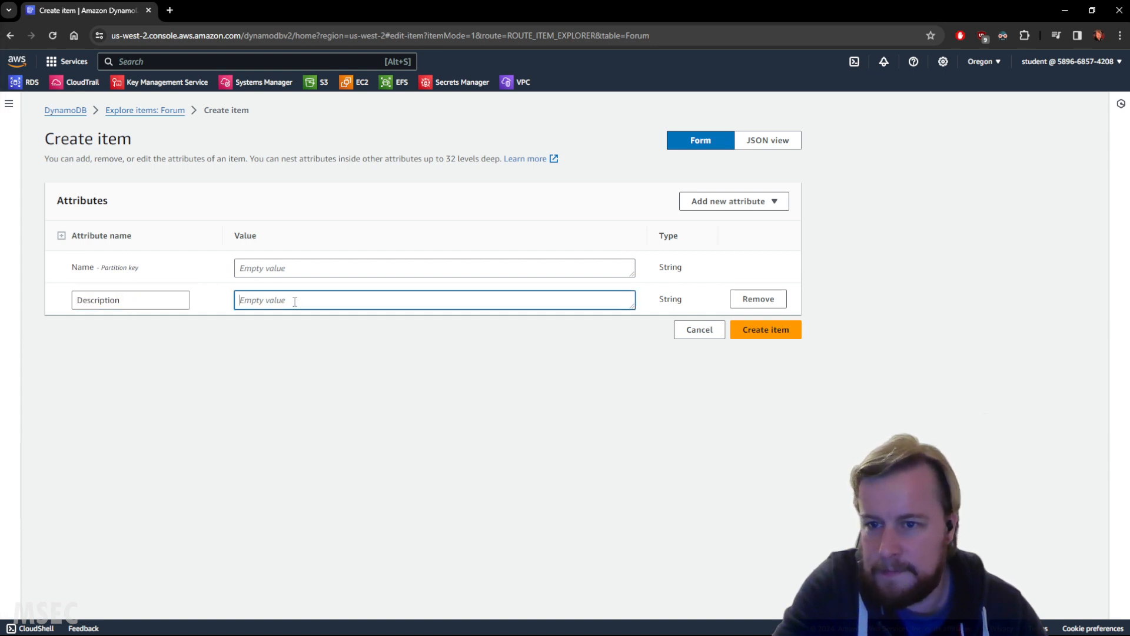
key("ctrl+v")
left_click(170, 299)
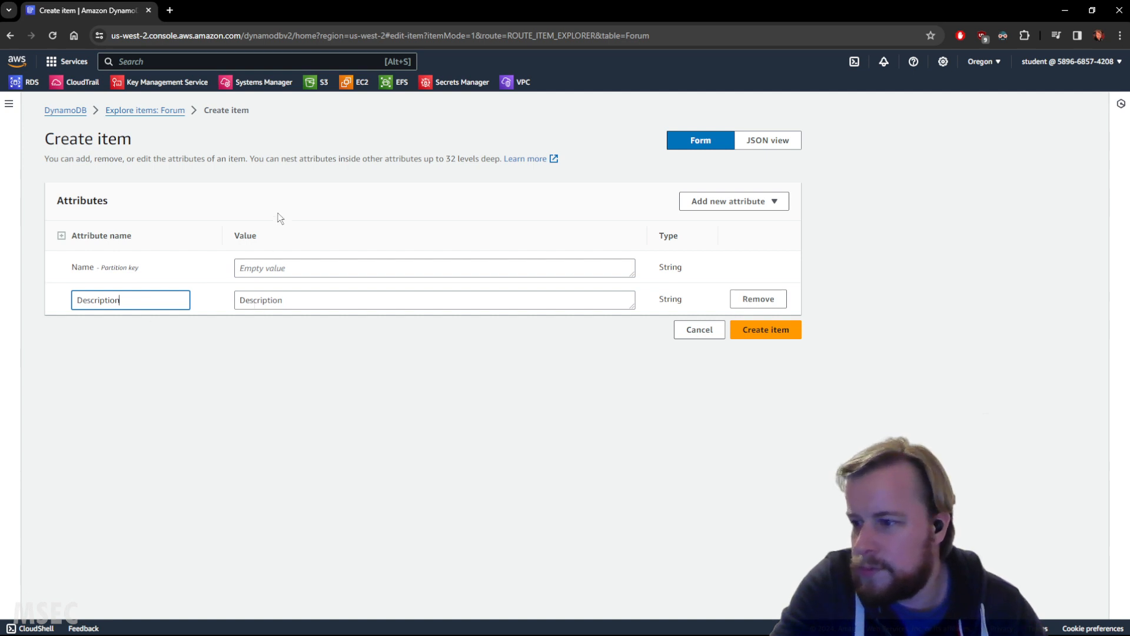
left_click(283, 264)
type("Twitch")
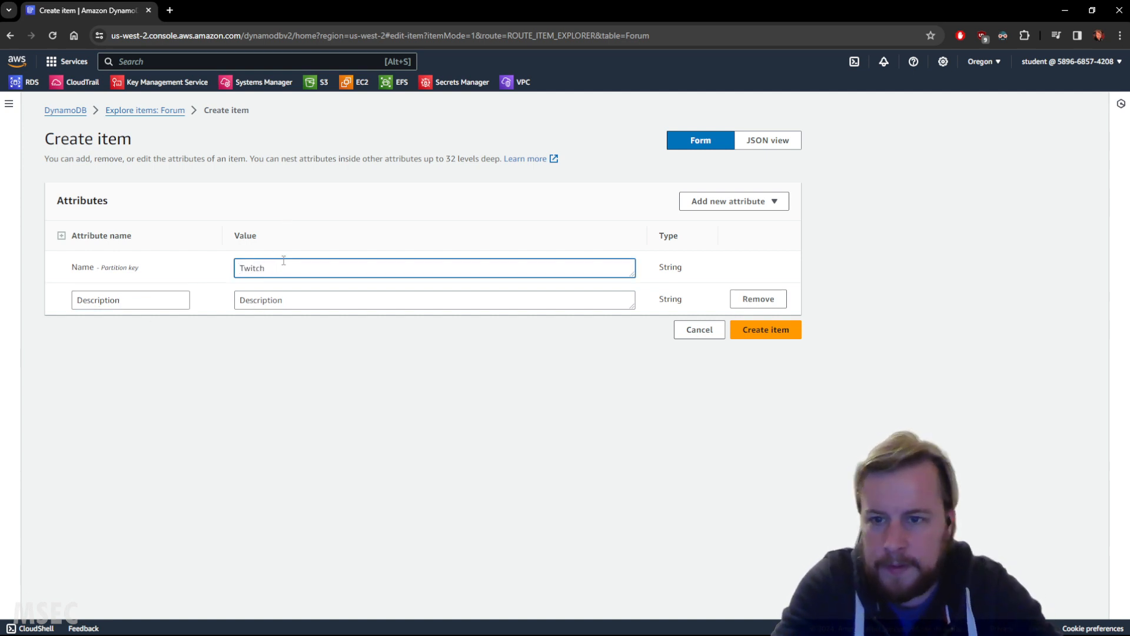
left_click(244, 298)
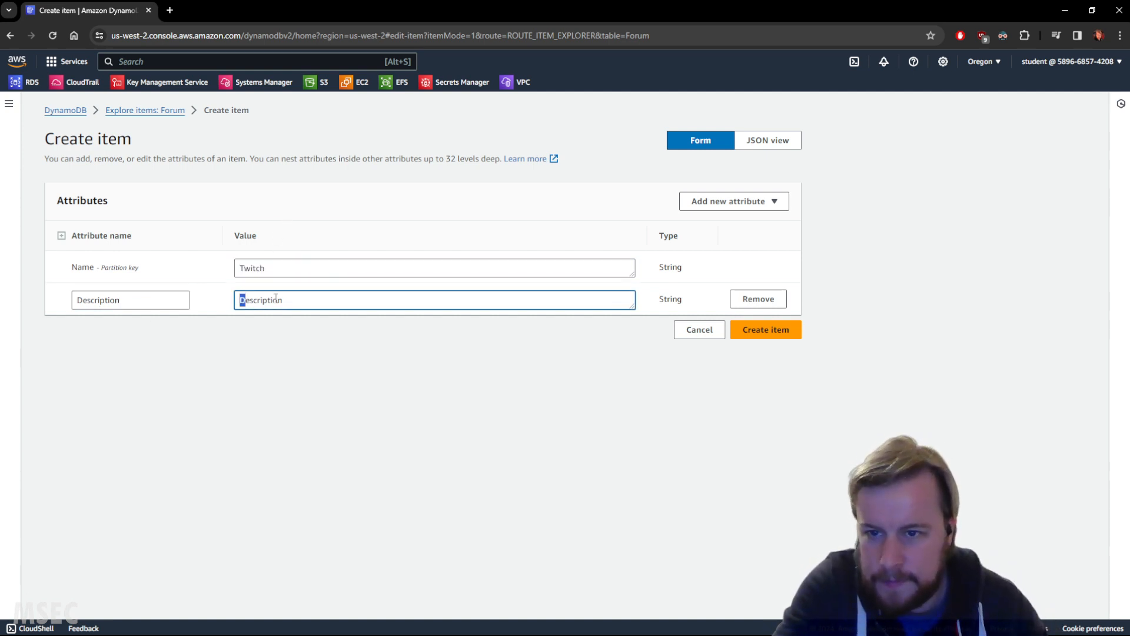
key("shift+Tab")
key("ctrl+c")
left_click(243, 297)
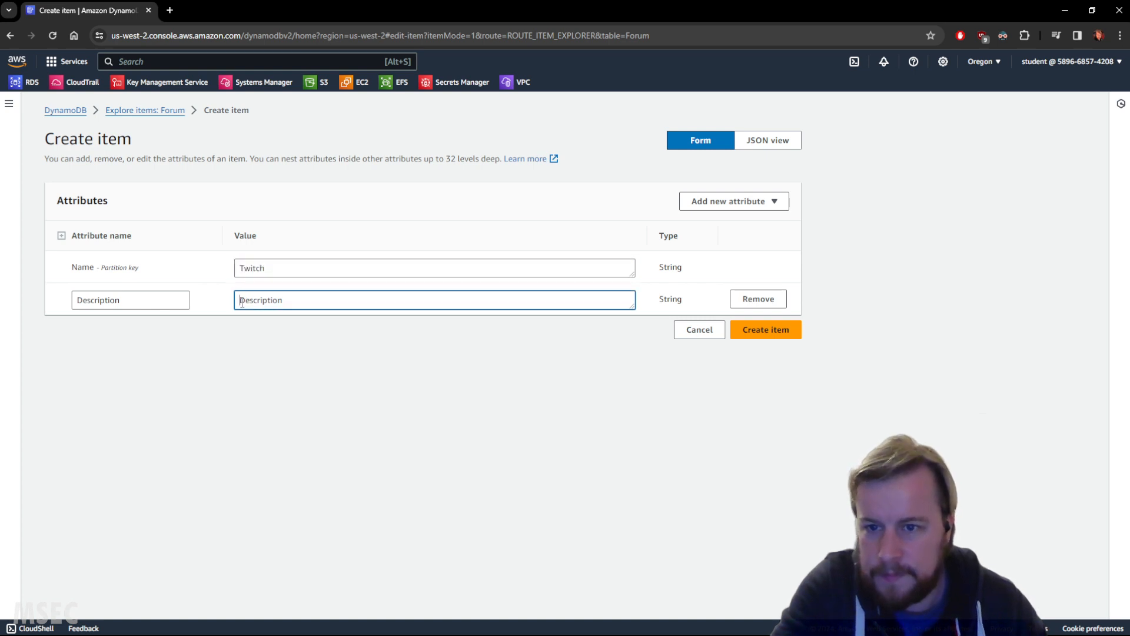
key("ctrl+v")
left_click(753, 323)
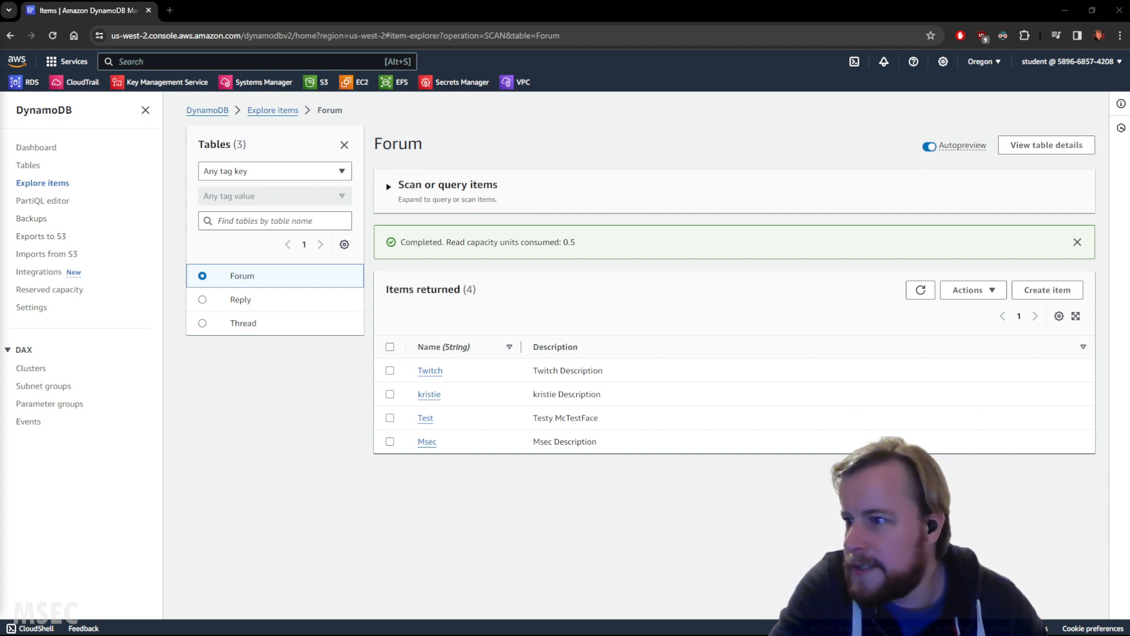
Step: Start a new item in the Thread table and show the Forum table's items in a separate browser tab placed before it
left_click(253, 323)
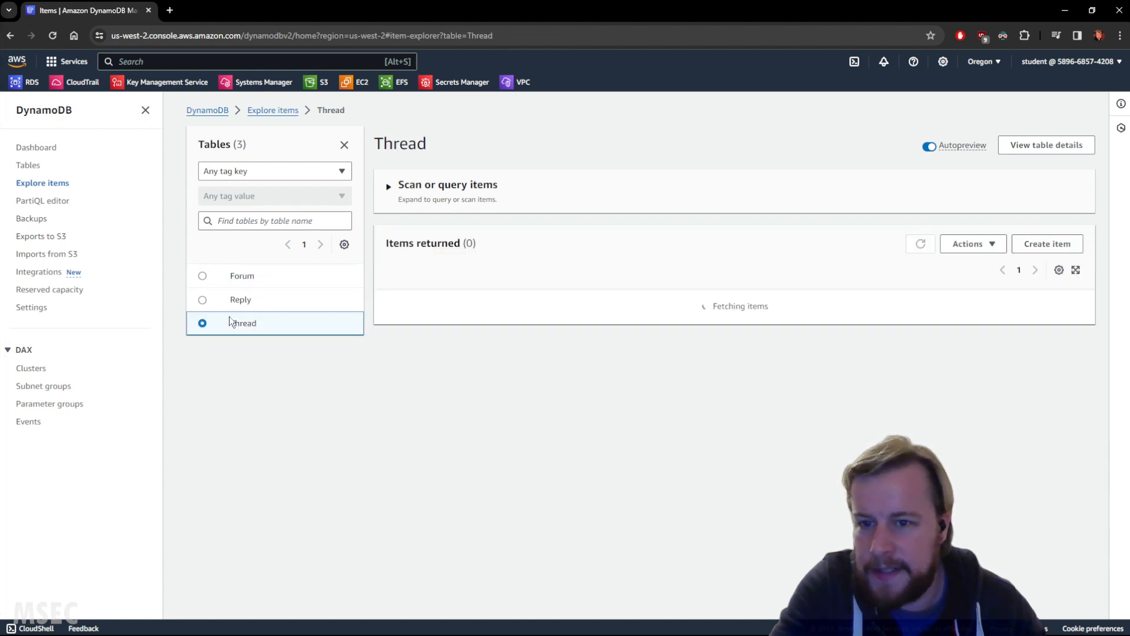
left_click(1047, 290)
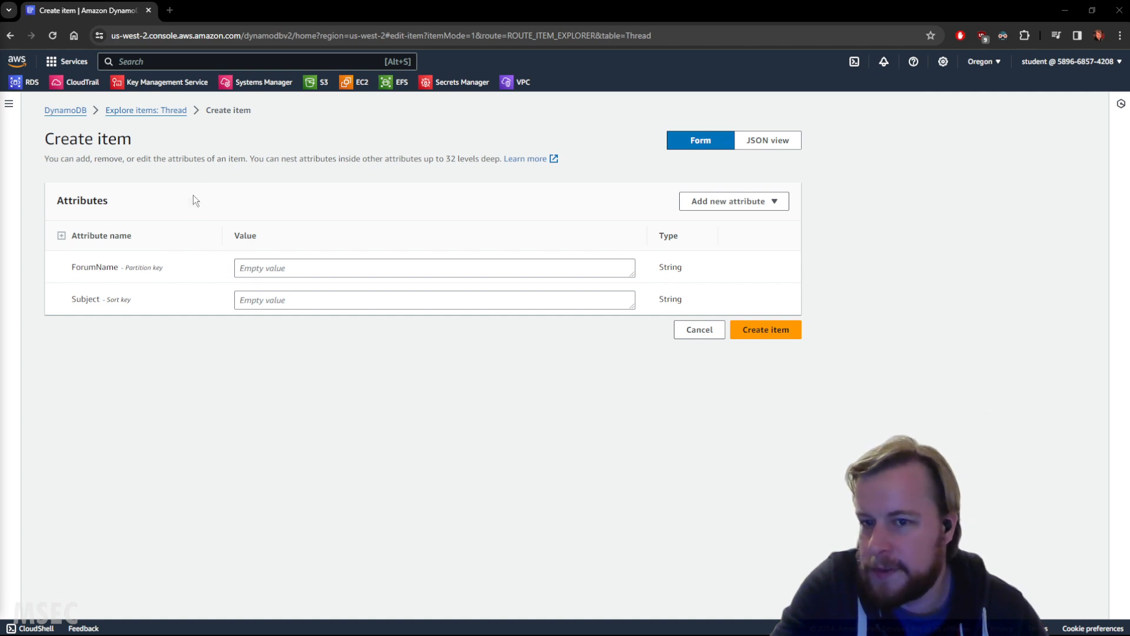
middle_click(176, 113)
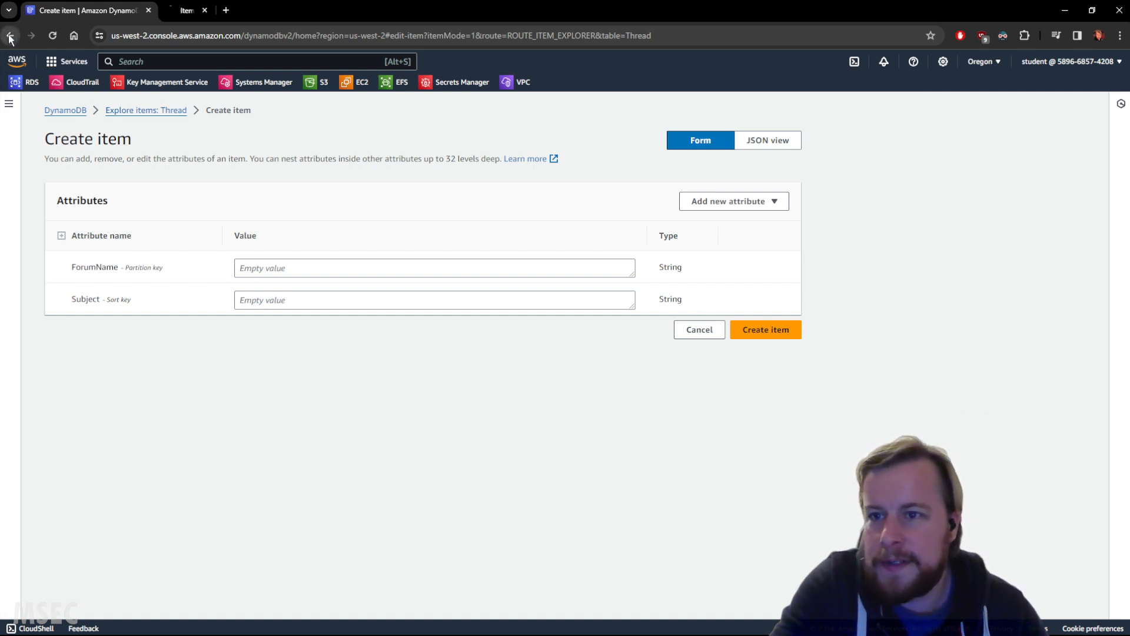
key("ctrl+Tab")
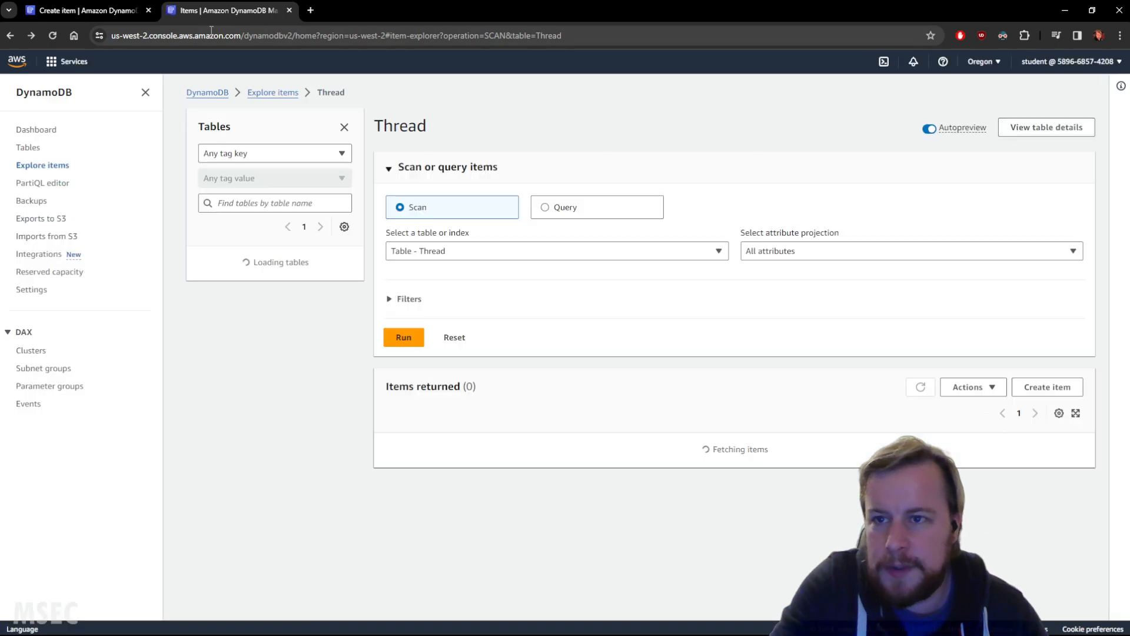
left_click_drag(219, 9, 133, 12)
left_click(229, 279)
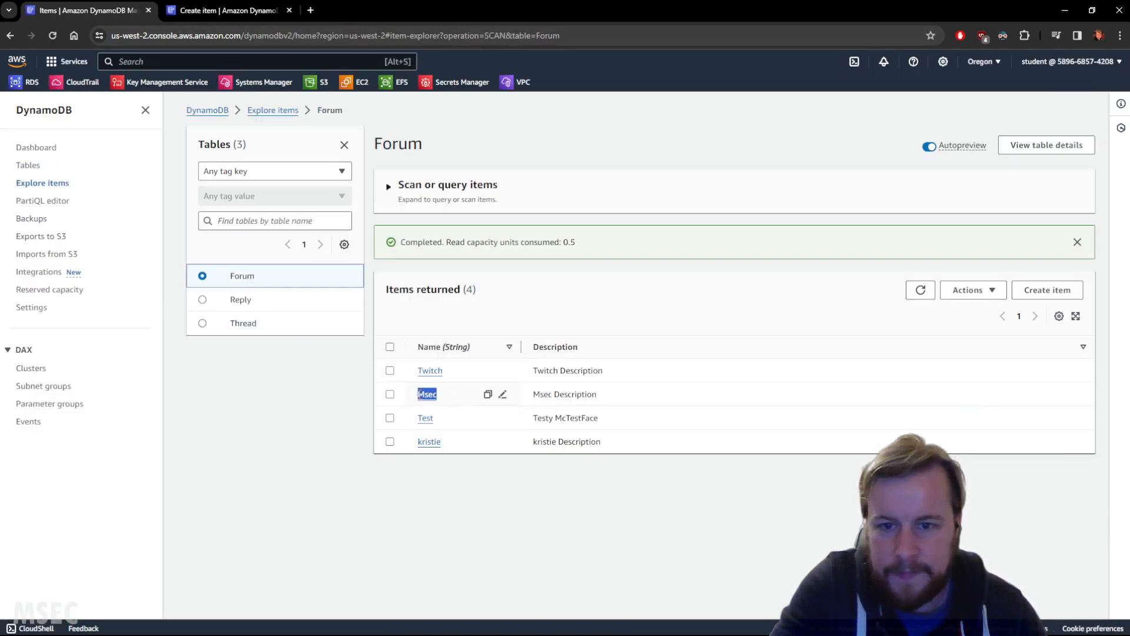
Step: Set the new Thread item's ForumName to Msec, matching the existing Forum item
left_click(230, 11)
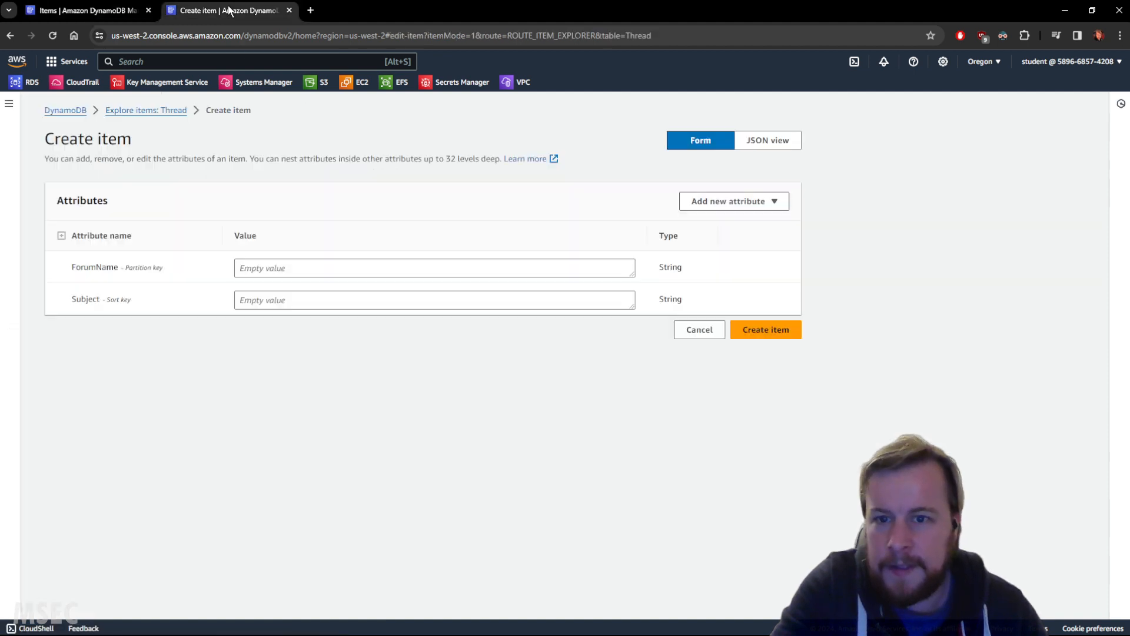
left_click(293, 269)
type("Twitch")
double_click(265, 268)
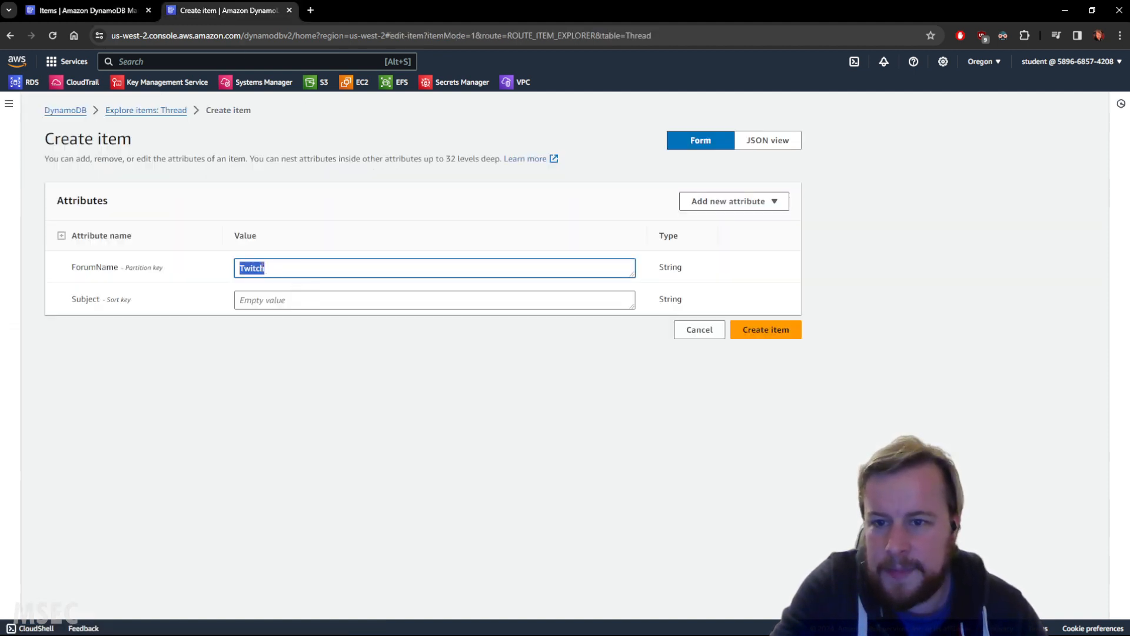
type("Msec")
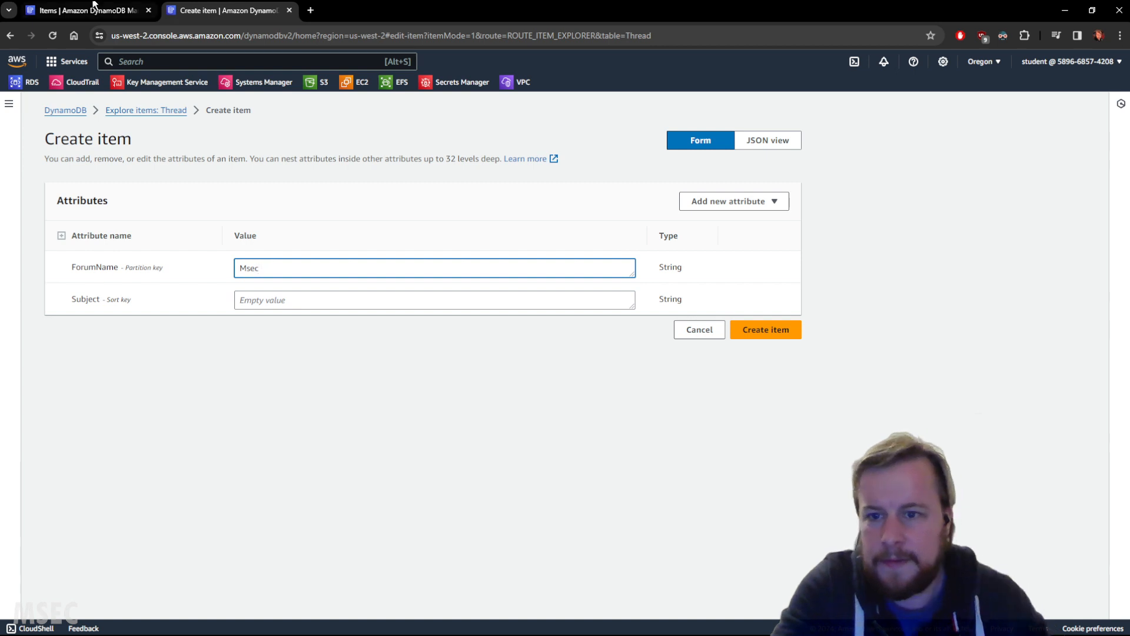
left_click(94, 11)
left_click(214, 13)
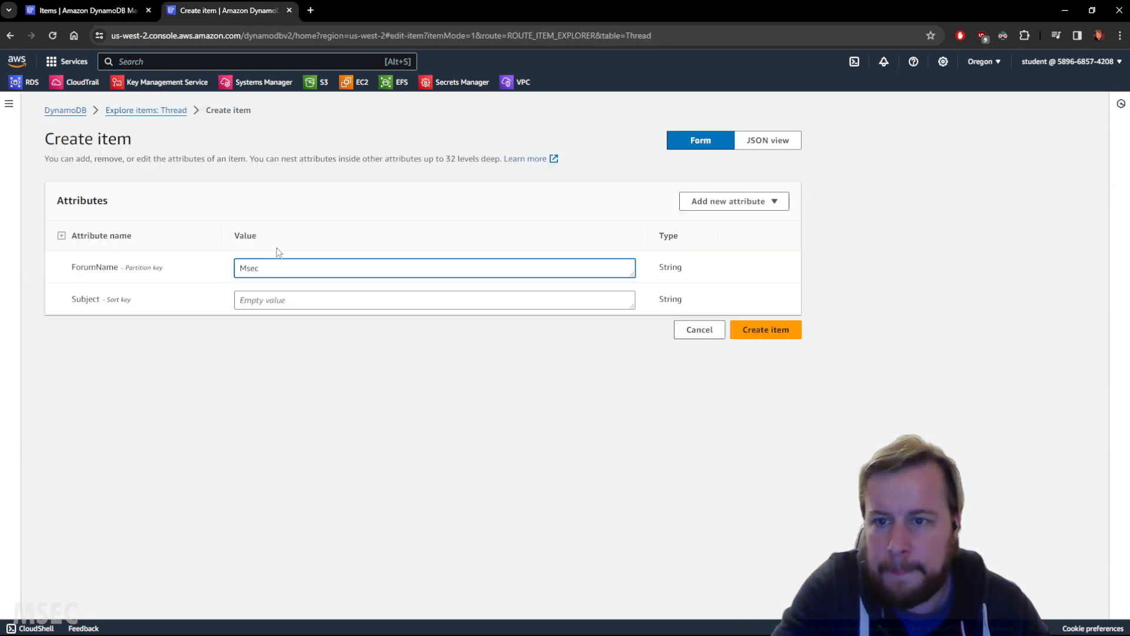
left_click(215, 318)
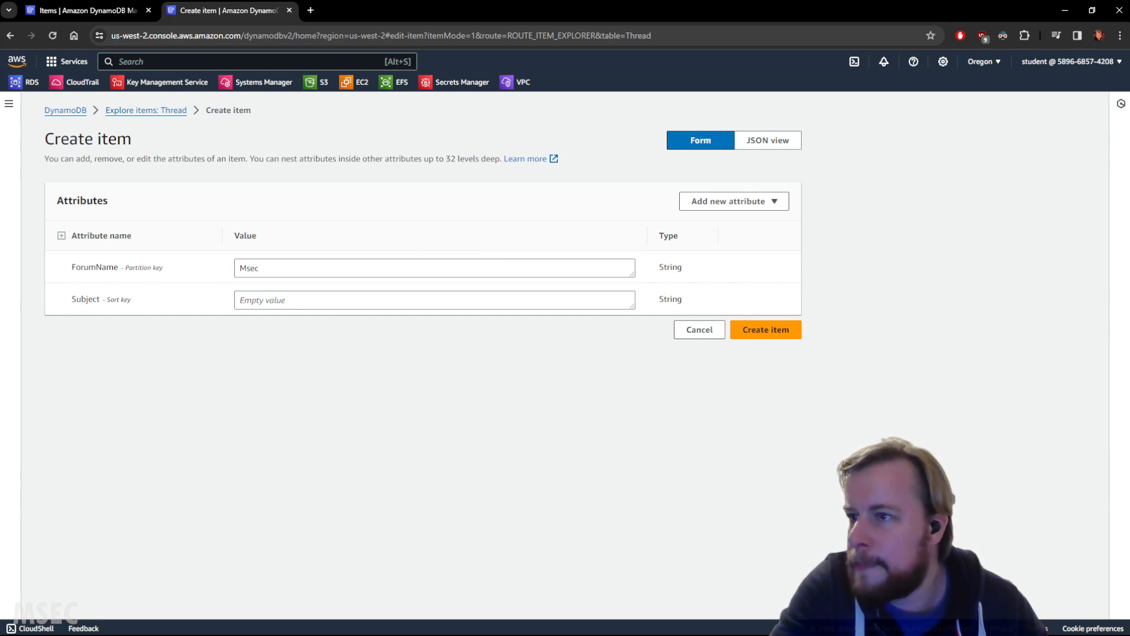
Step: Set the Thread item's Subject value to "Subject" and create the item
double_click(87, 299)
key("ctrl+c")
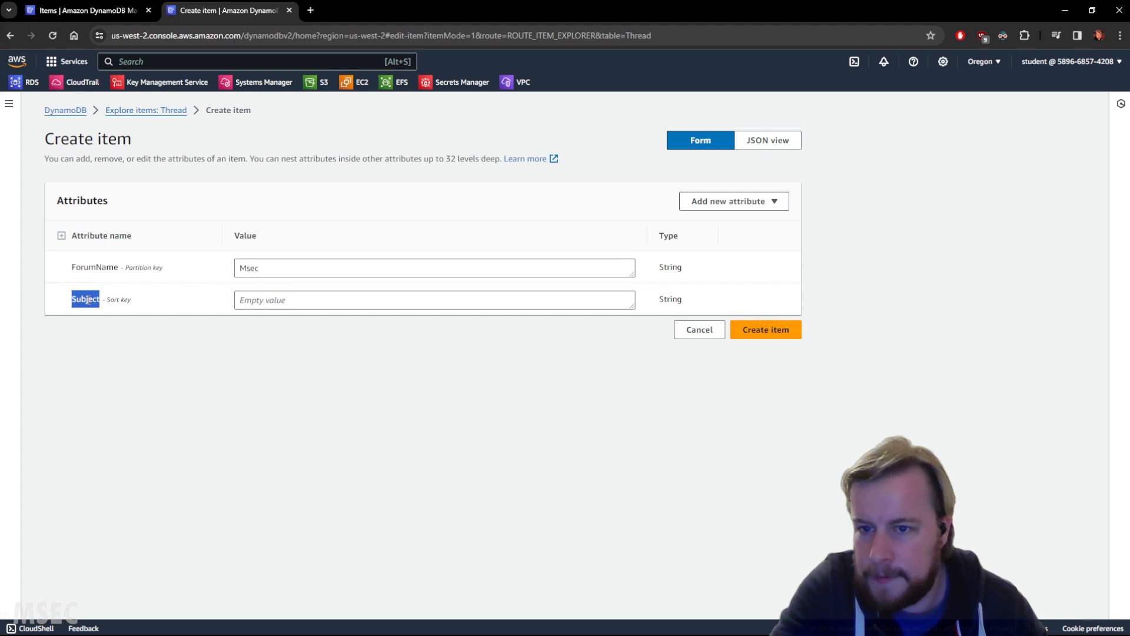
left_click(342, 302)
key("ctrl+v")
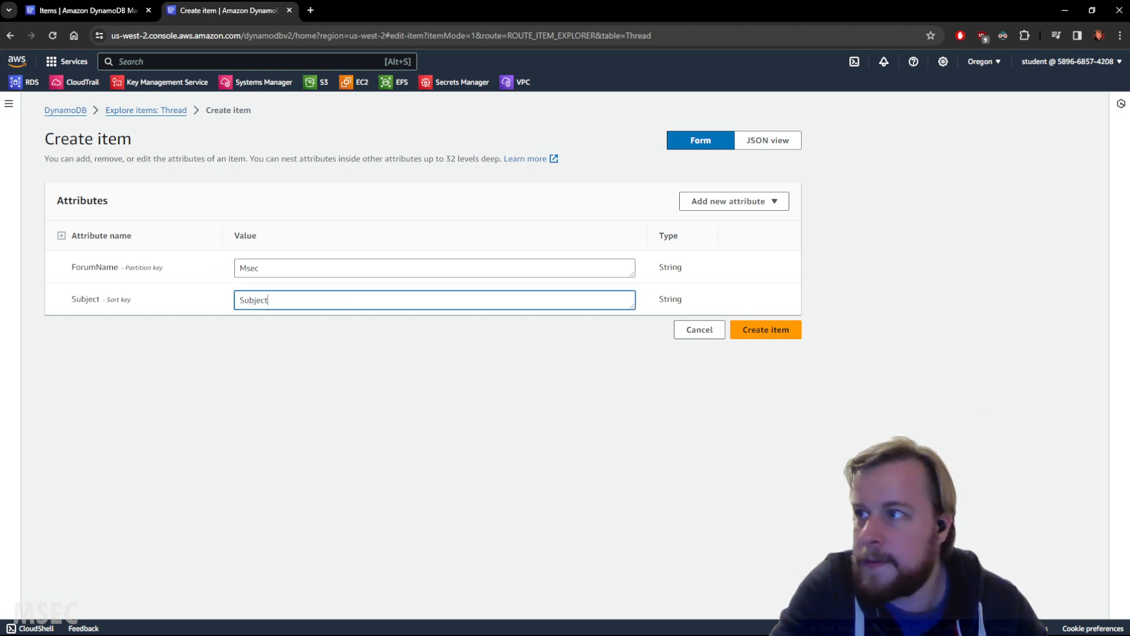
left_click(776, 330)
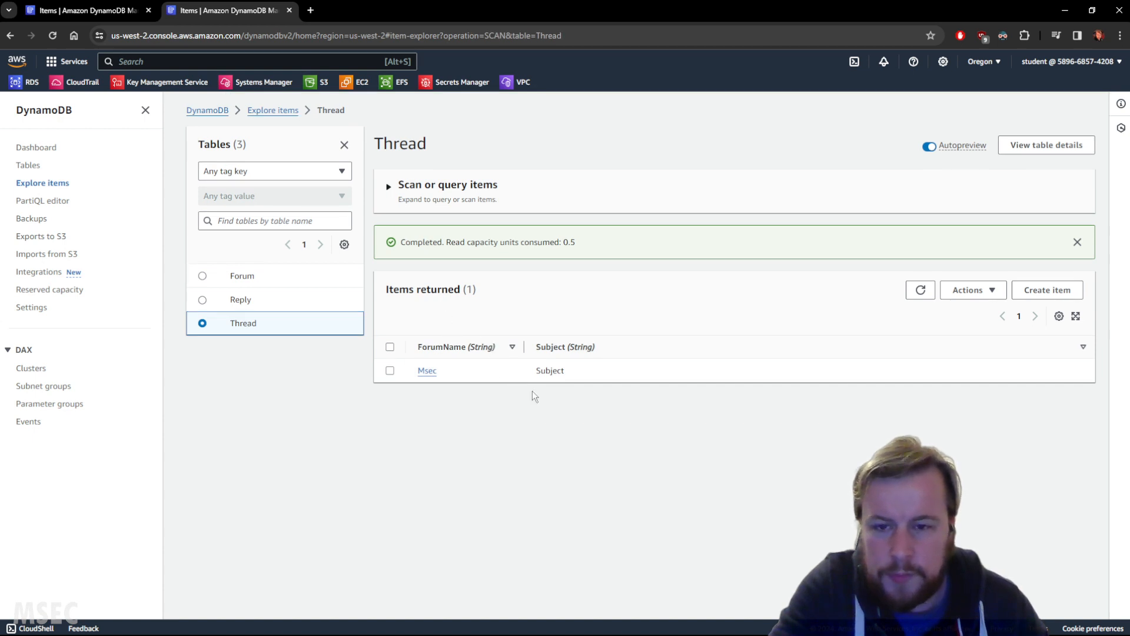
Step: Compare the items in the Reply, Forum and Thread tables, and check which attributes the Thread list's preferences offer
left_click(255, 300)
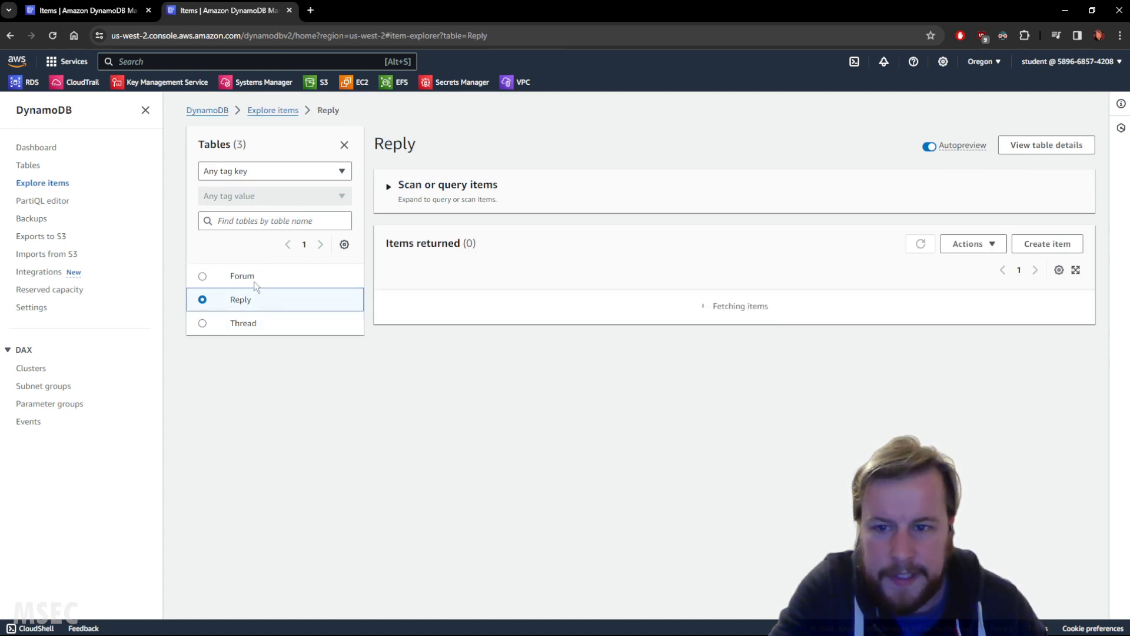
left_click(256, 282)
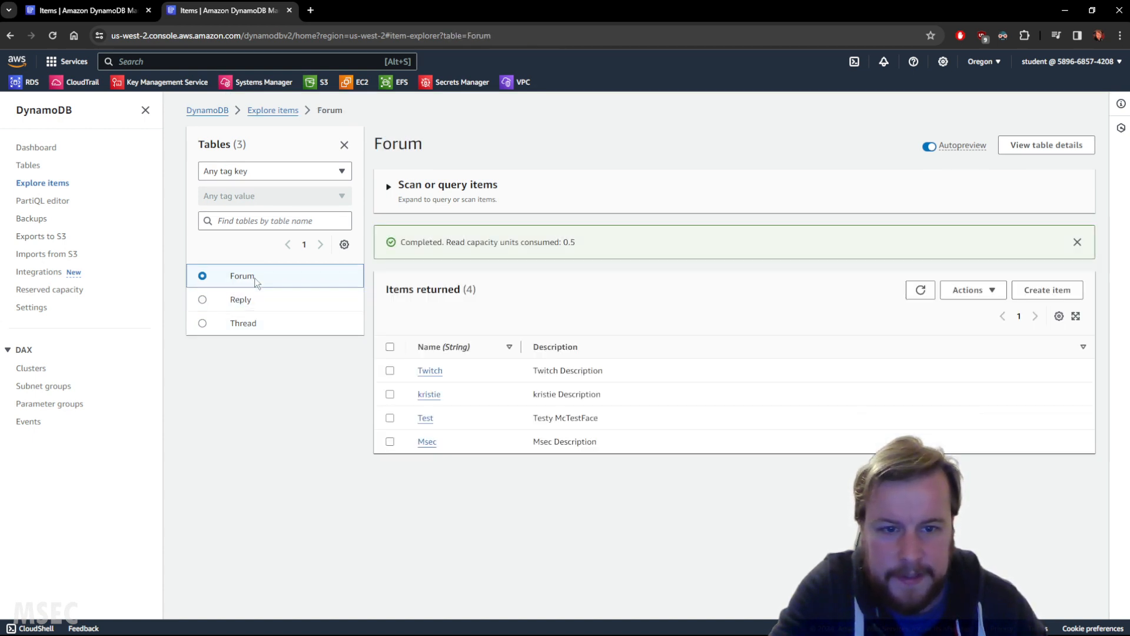
left_click(245, 318)
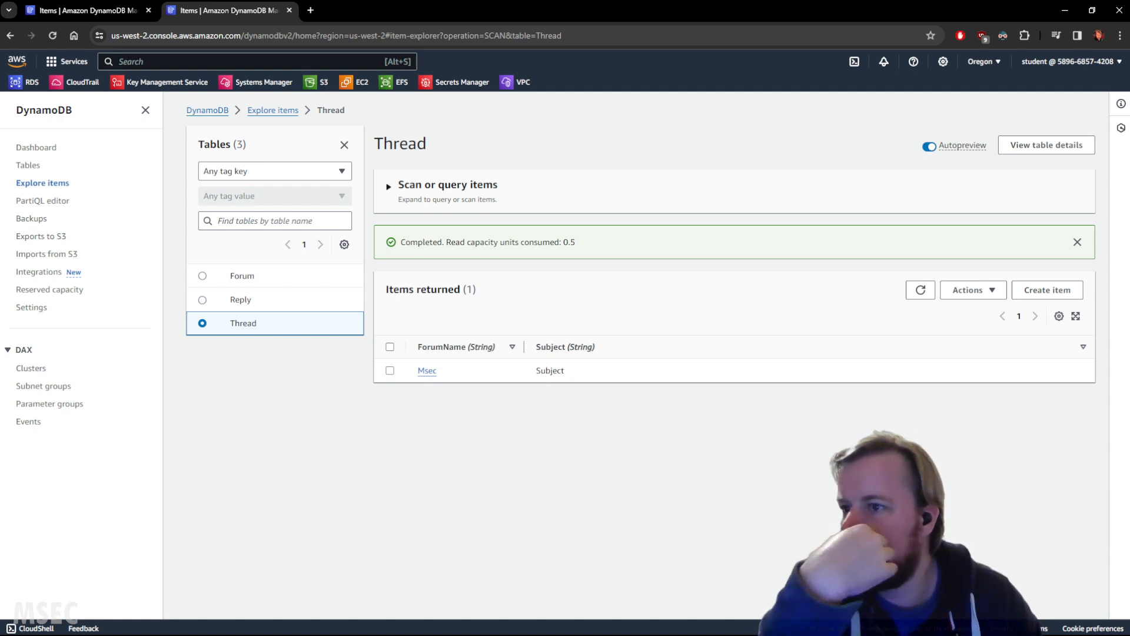
mouse_move(461, 373)
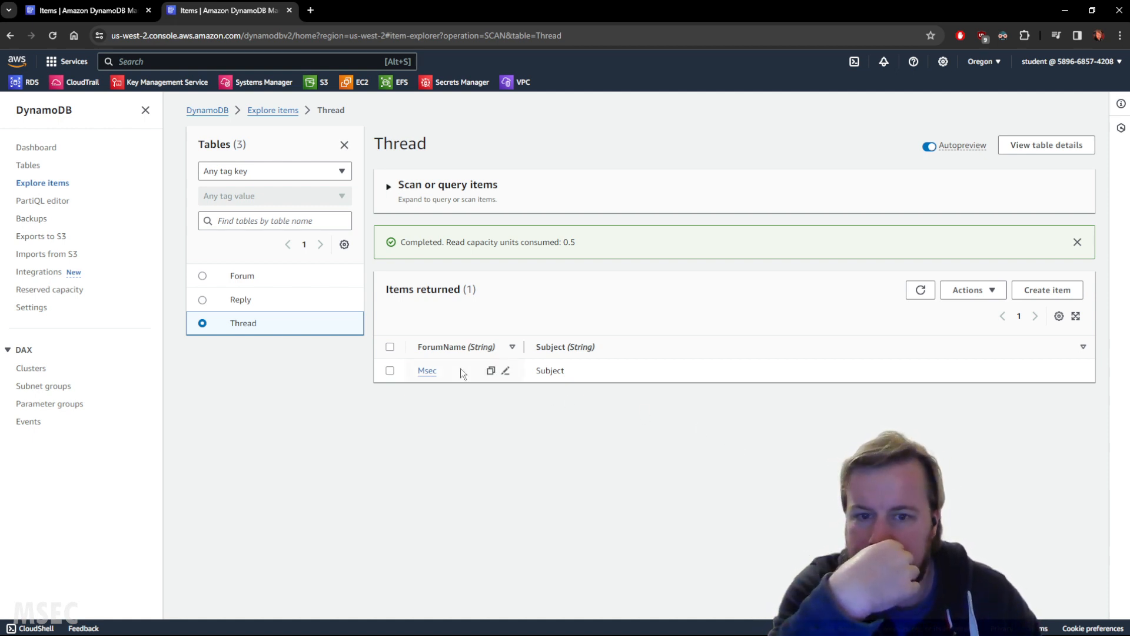
left_click(83, 12)
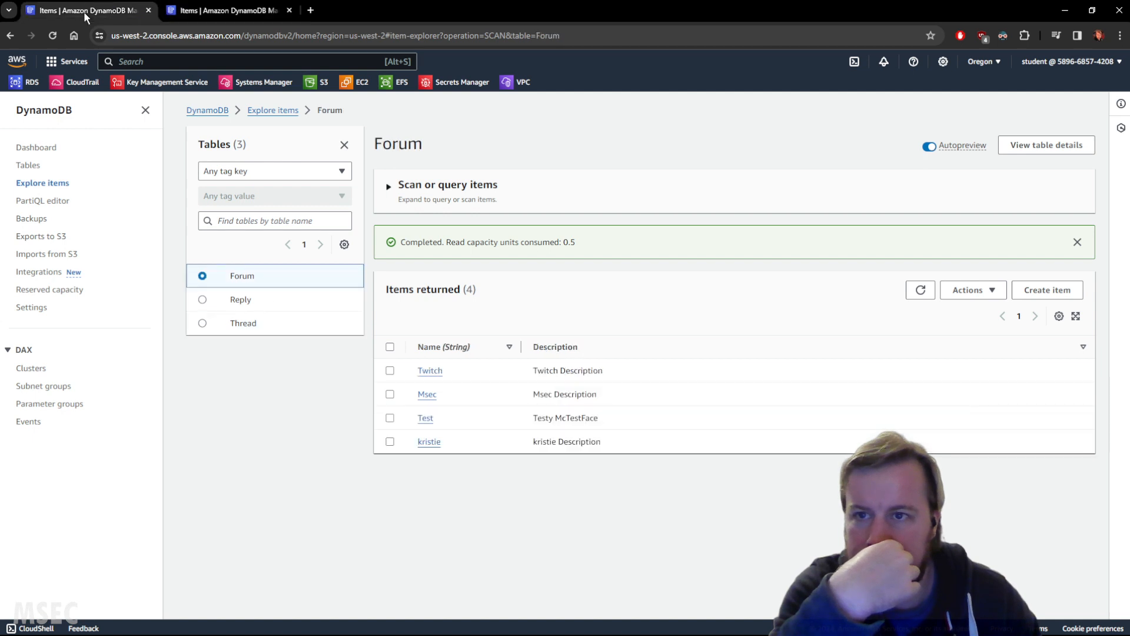
left_click(195, 12)
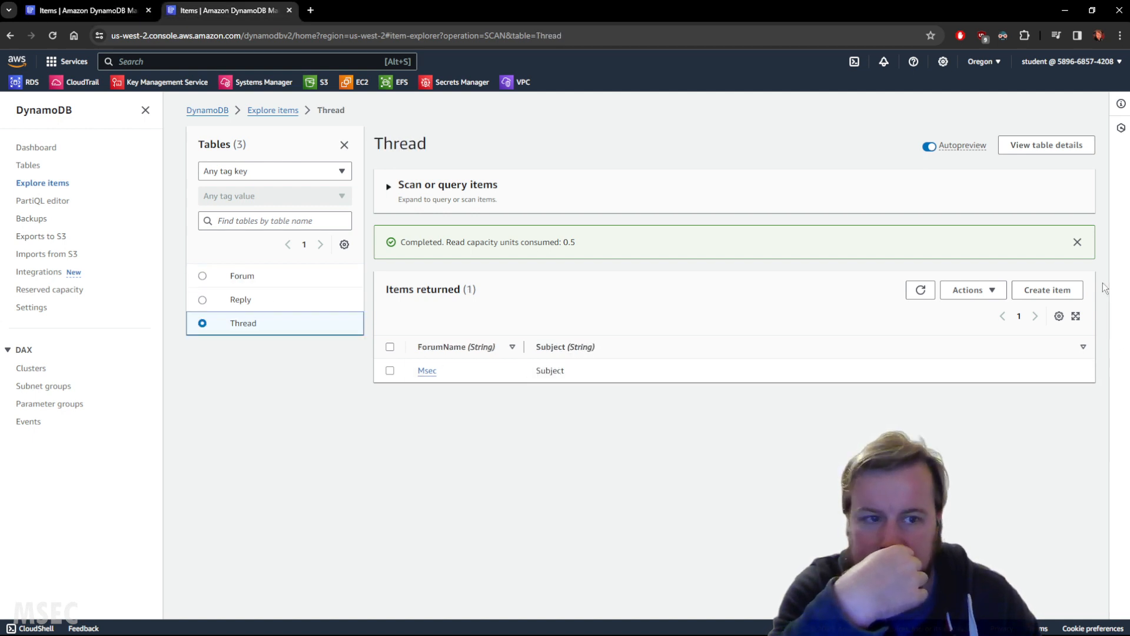
left_click(1059, 316)
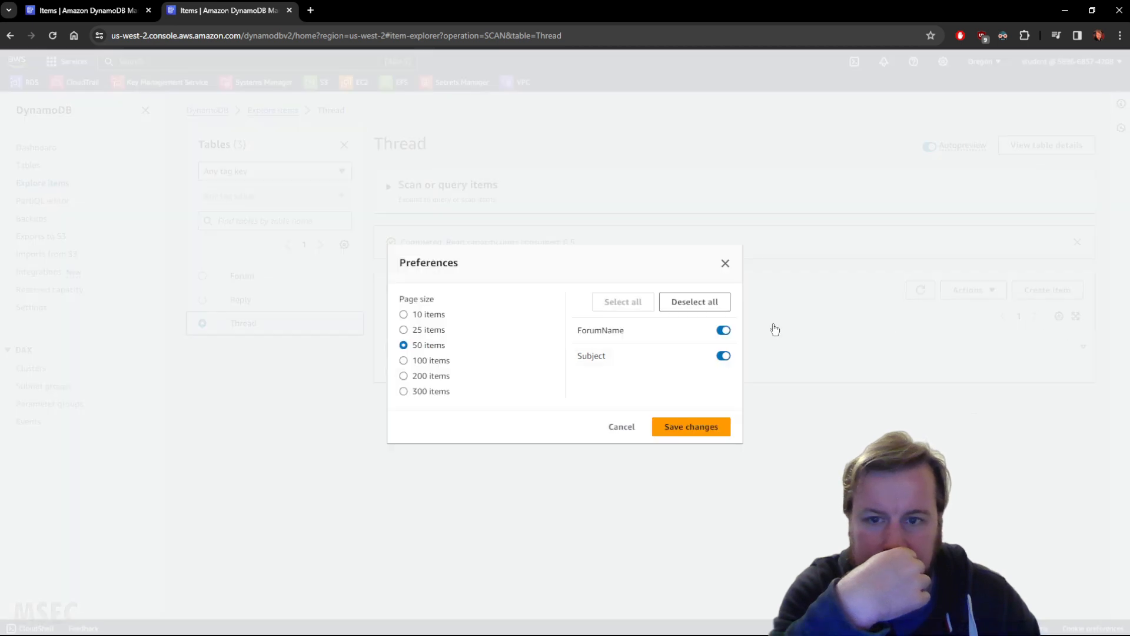
left_click(621, 429)
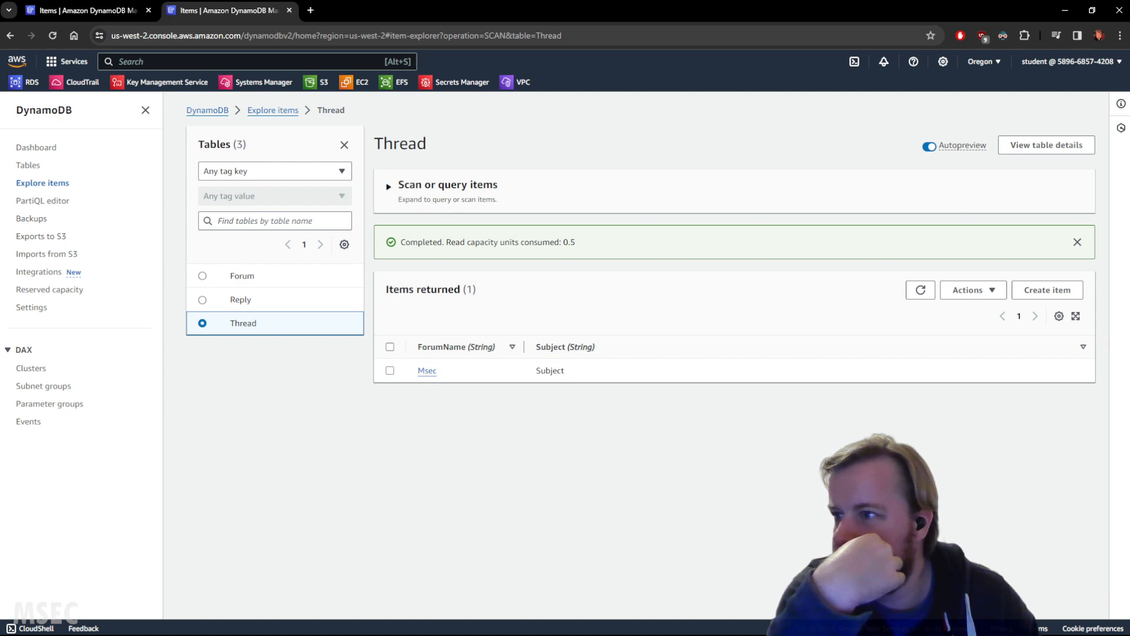
Step: Open the Thread table's details from the table list and examine its secondary indexes
left_click(243, 323)
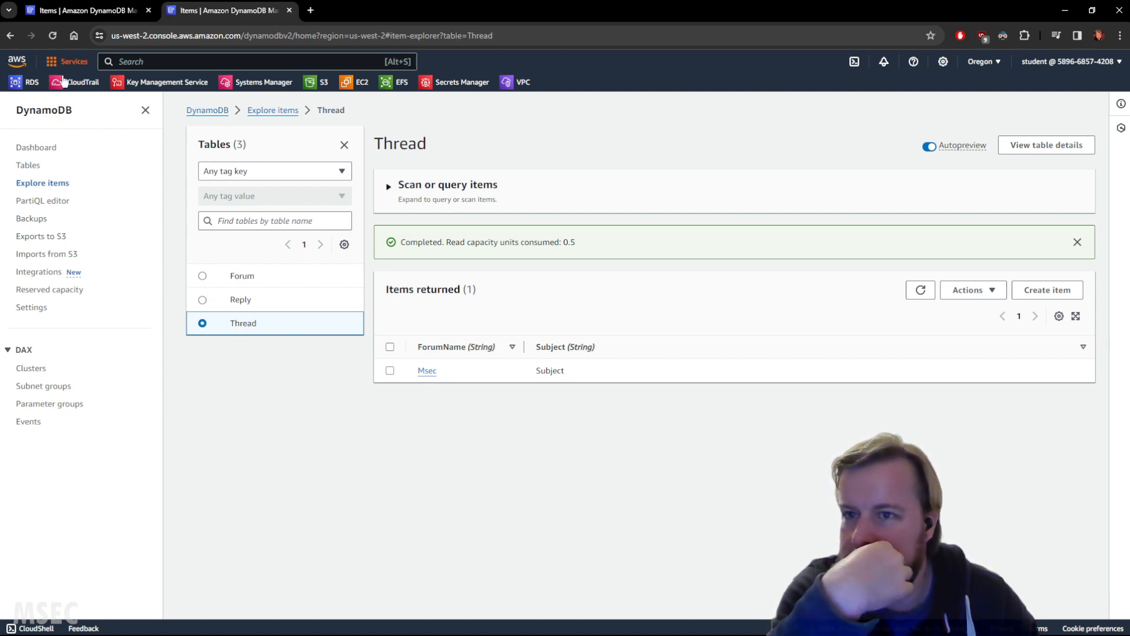
left_click(77, 11)
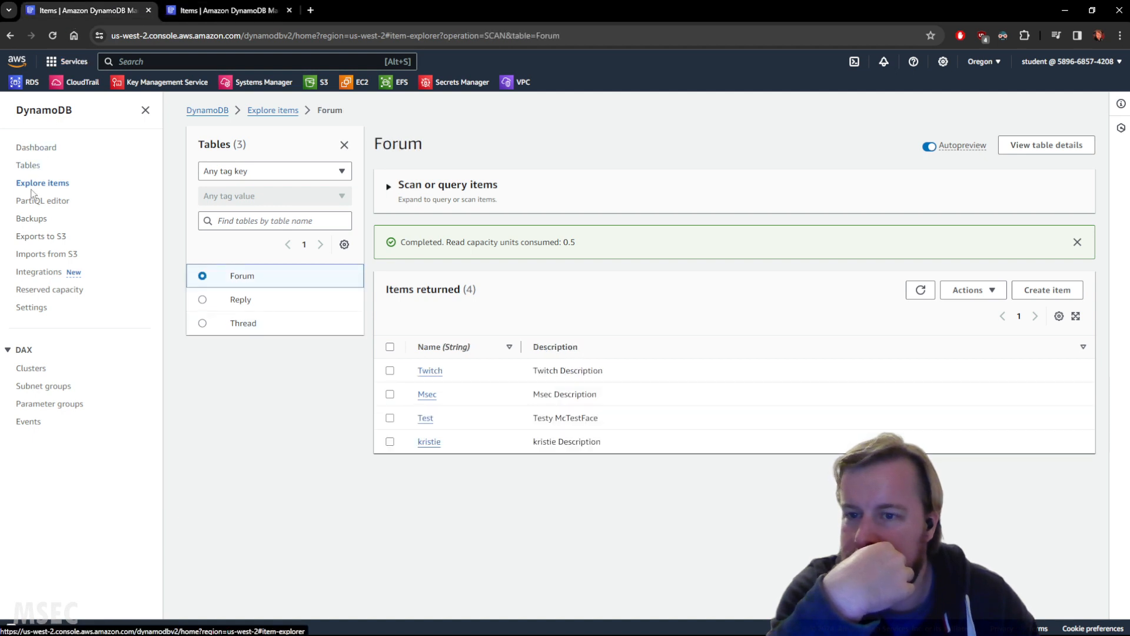
left_click(22, 166)
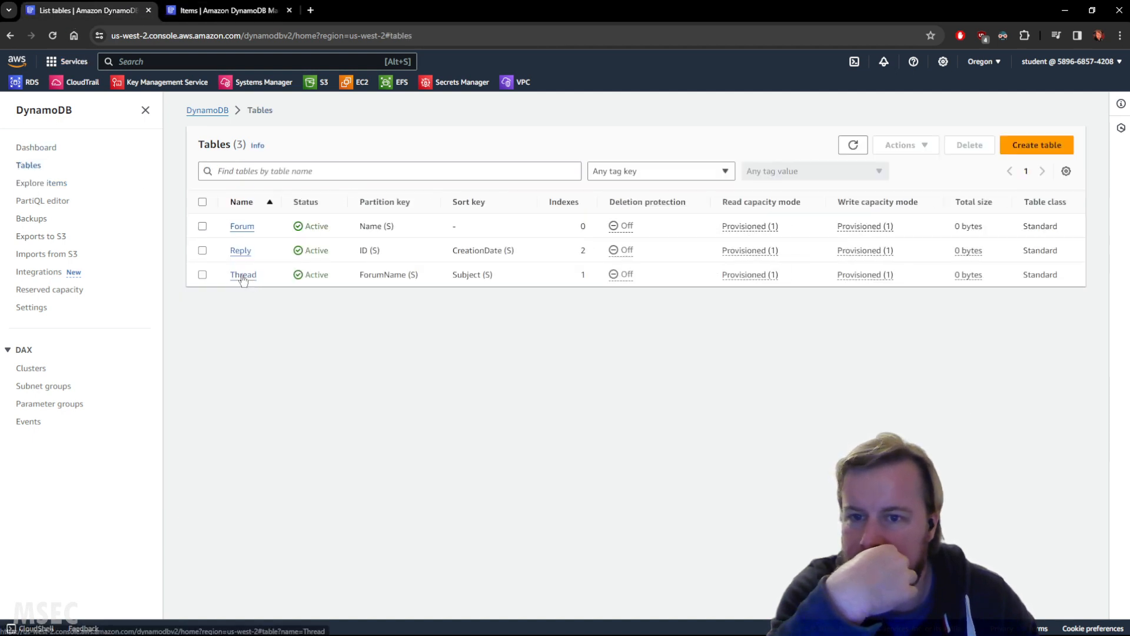
left_click(244, 275)
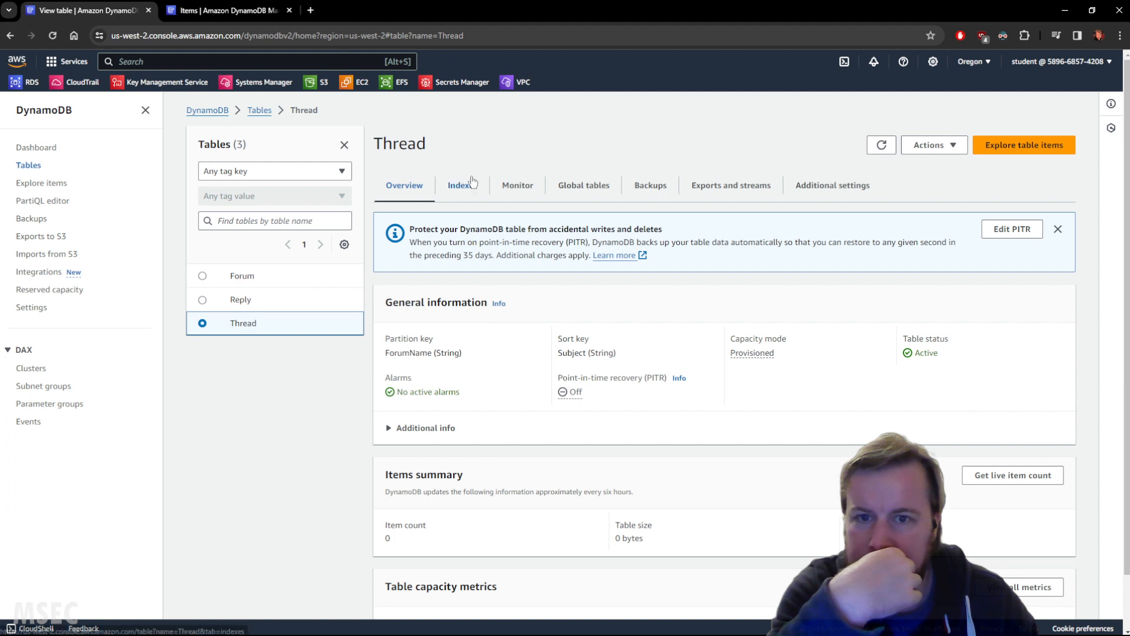
left_click(464, 185)
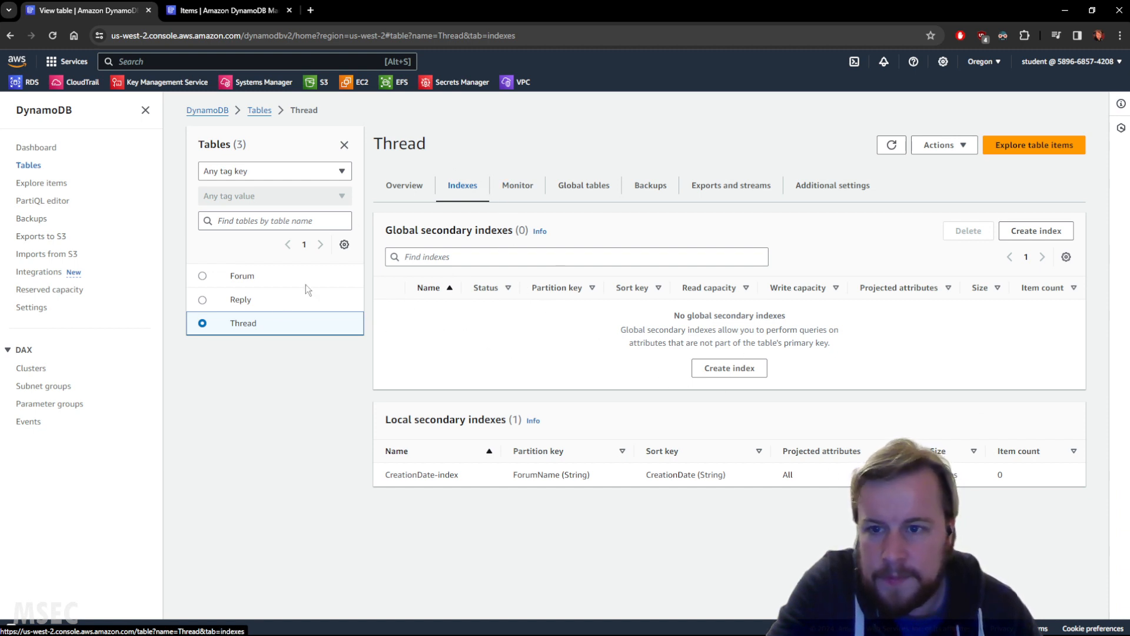
Step: Compare the Reply and Thread tables' secondary indexes, and review the Thread table's replicas and key schema
left_click(239, 297)
scroll(604, 310, "down", 1)
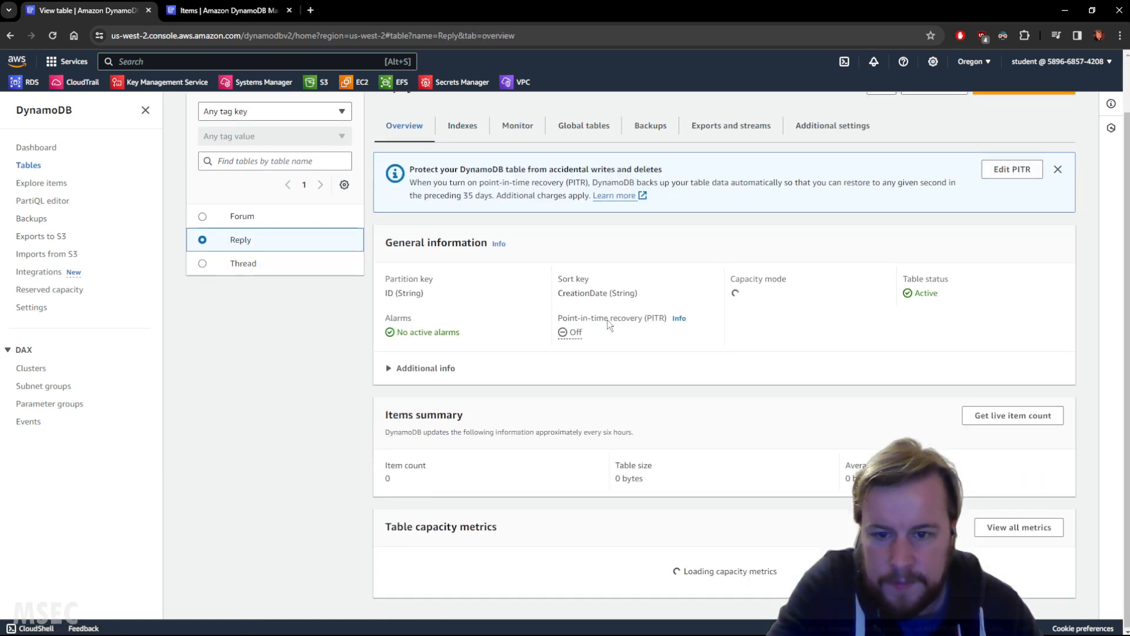
scroll(605, 310, "up", 1)
left_click(462, 184)
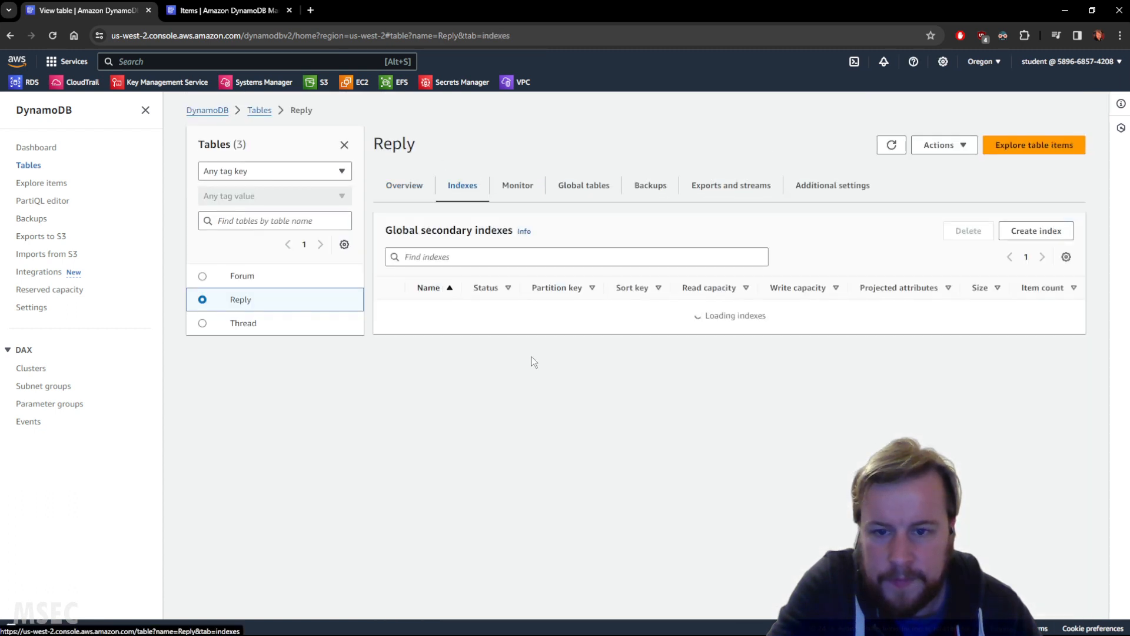
left_click(244, 324)
left_click(463, 185)
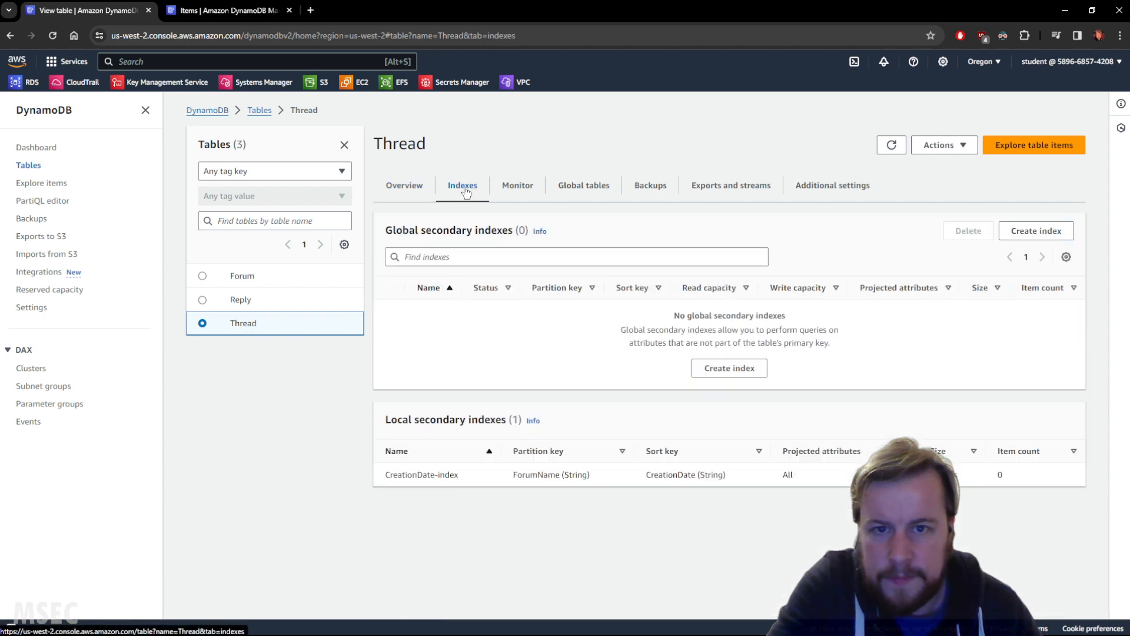
left_click(582, 184)
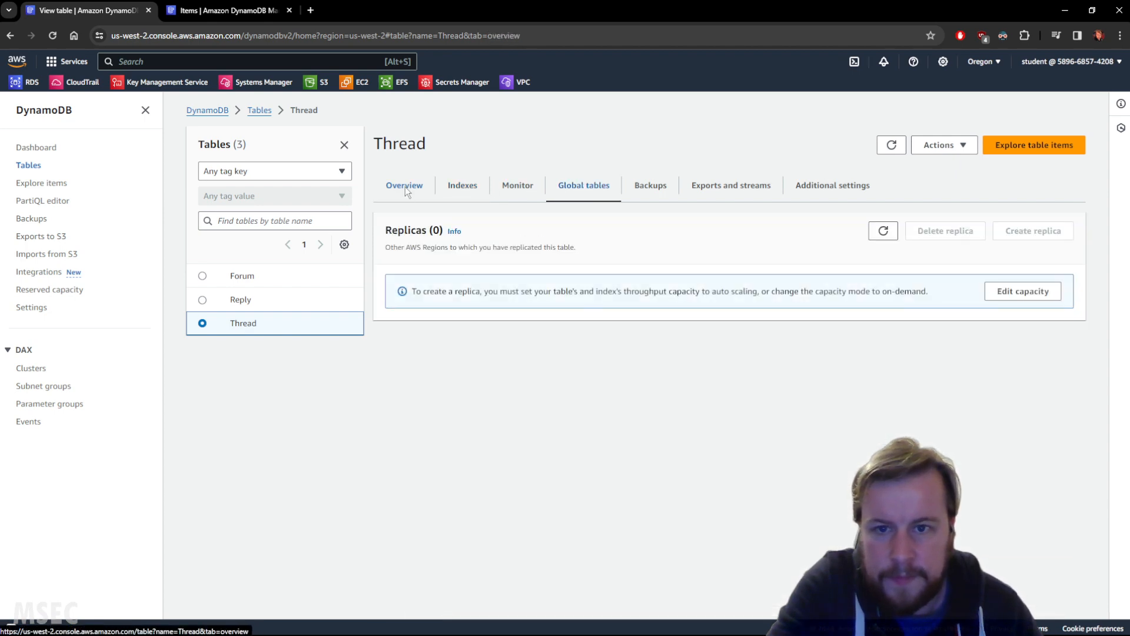
left_click(405, 186)
scroll(589, 359, "down", 2)
scroll(588, 359, "down", 1)
scroll(585, 344, "up", 3)
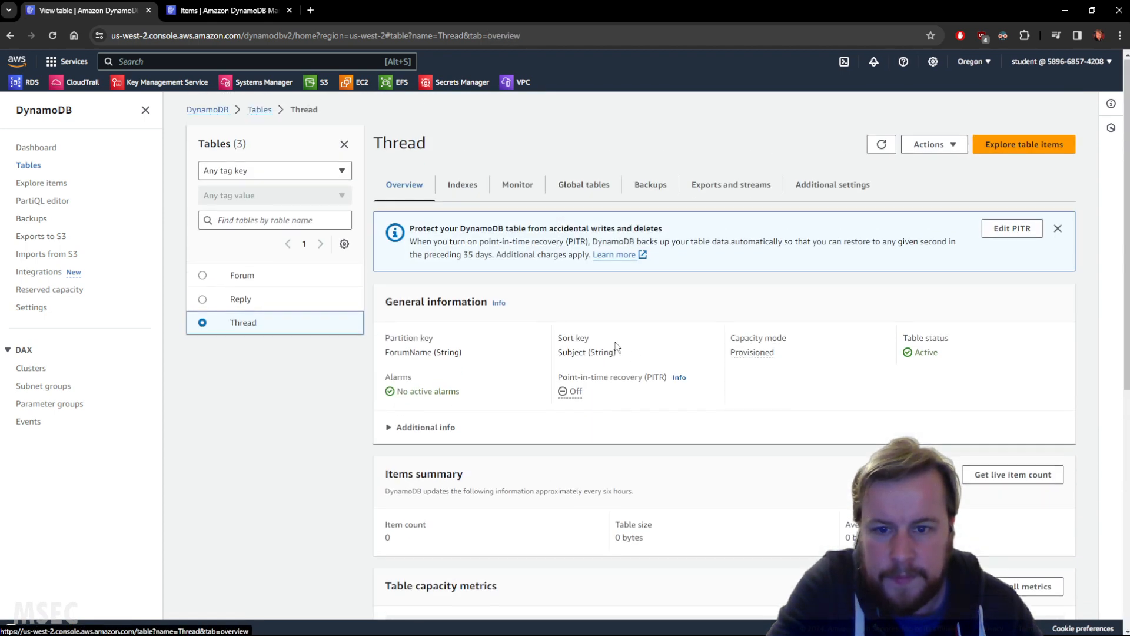
Step: Review the items stored in the Thread and Reply tables, and close the duplicate item explorer browser tab
left_click(42, 186)
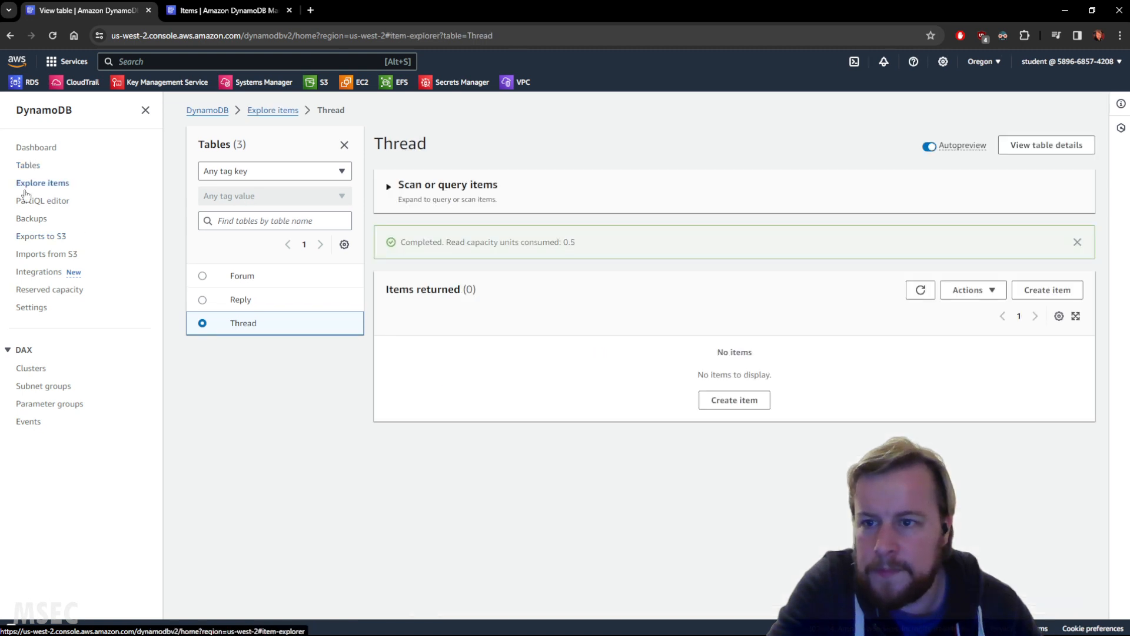
left_click(243, 325)
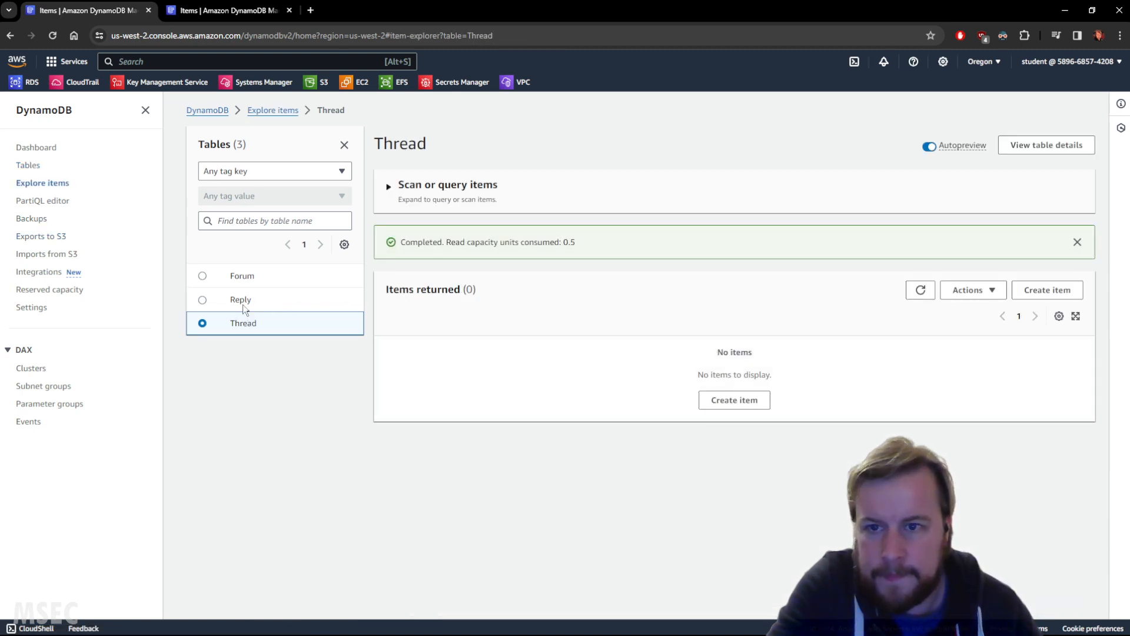
left_click(246, 302)
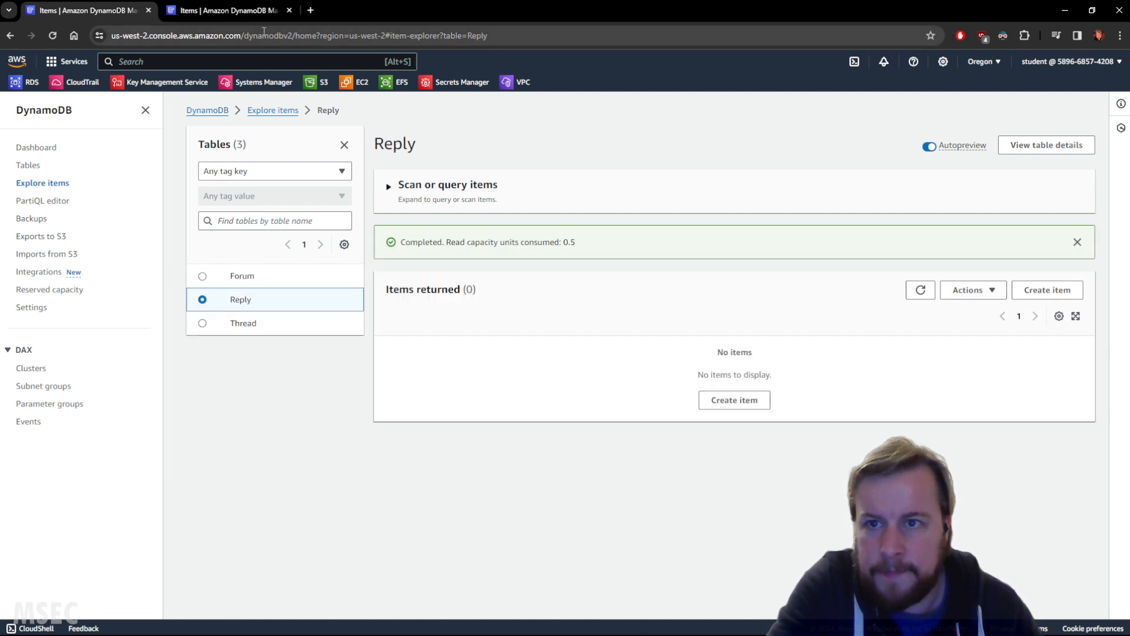
left_click(253, 10)
left_click(289, 11)
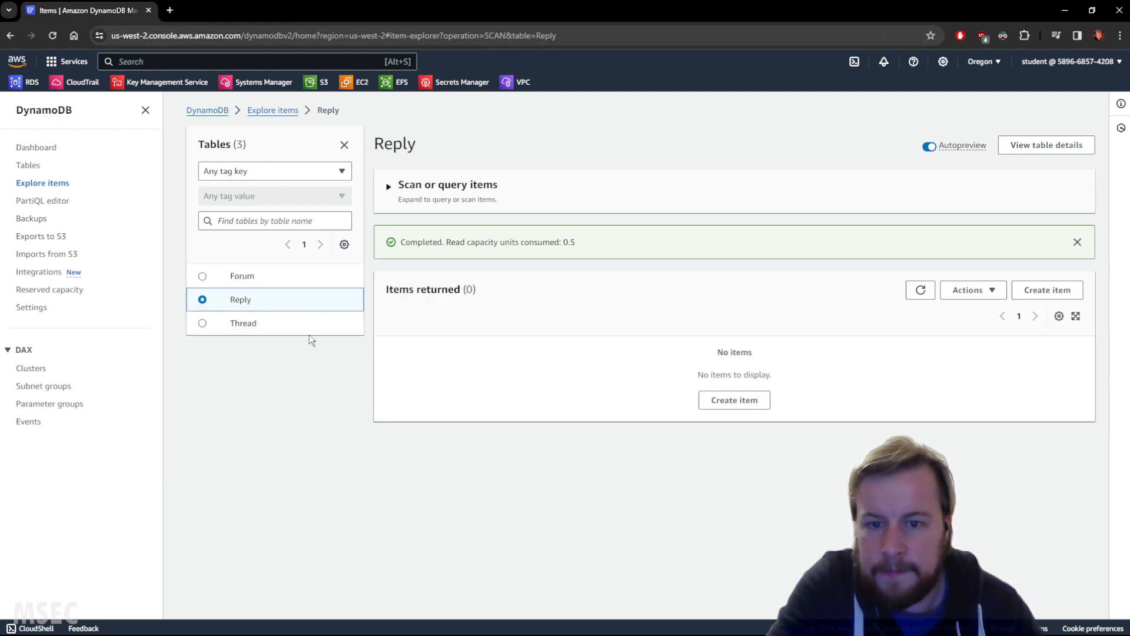
Step: Compare the Forum table's items with the Thread table's items and the attributes its new-item form asks for
left_click(252, 276)
left_click(243, 325)
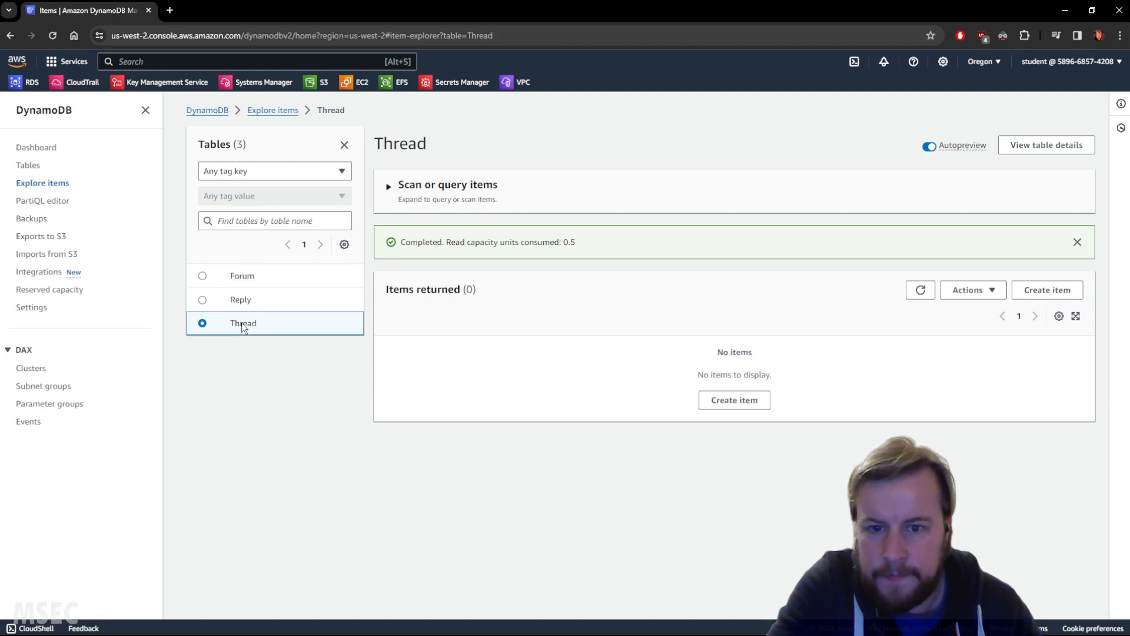
left_click(731, 398)
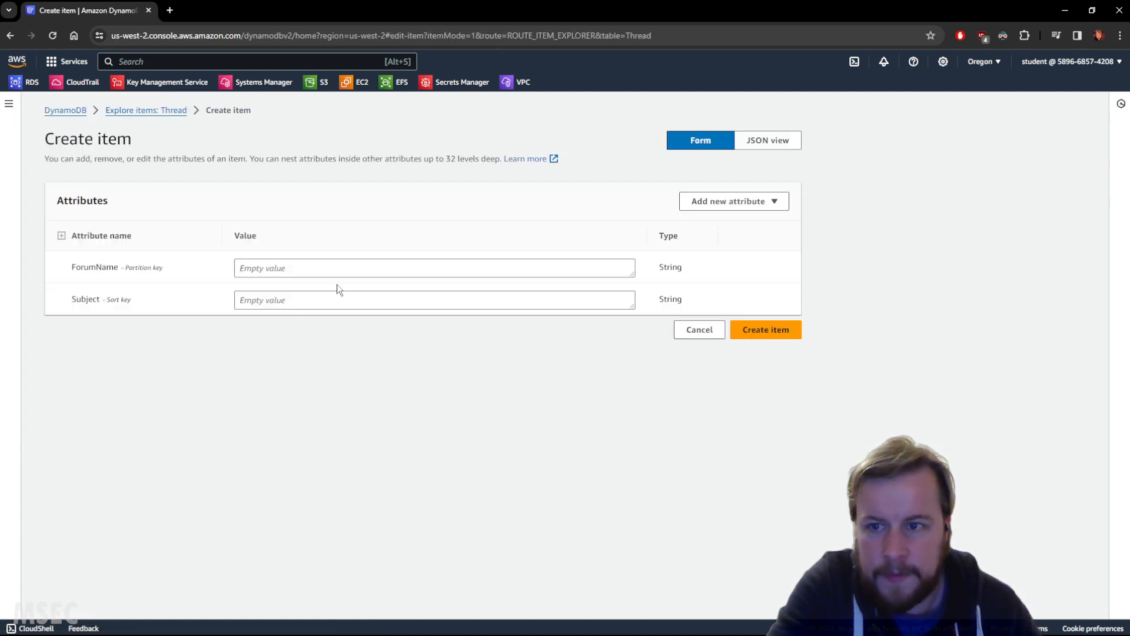
left_click(689, 333)
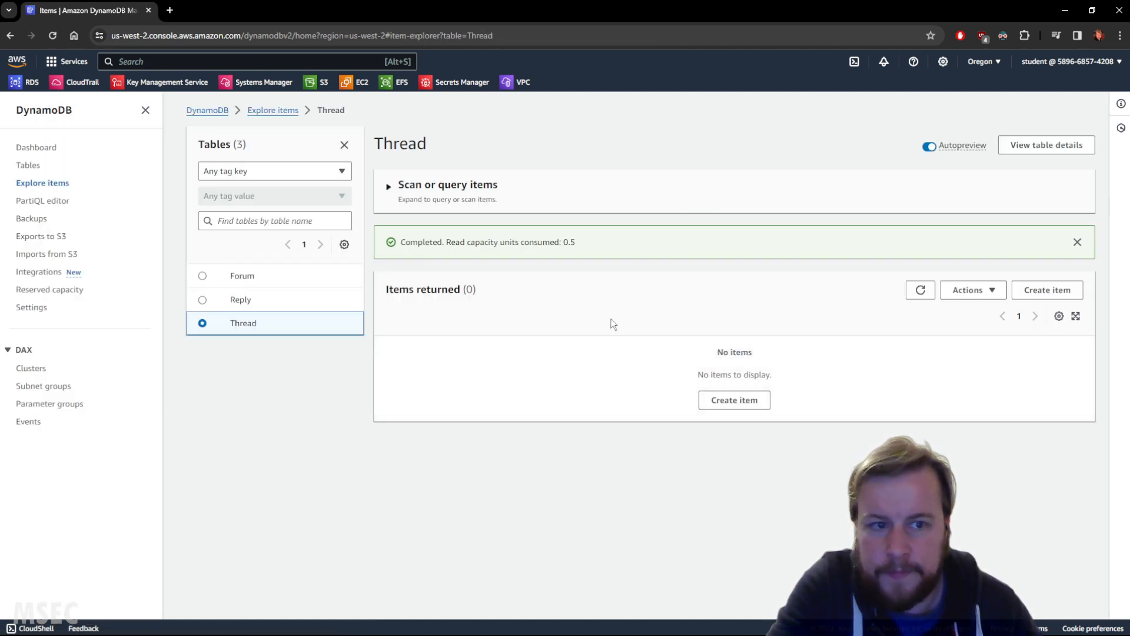
left_click(254, 277)
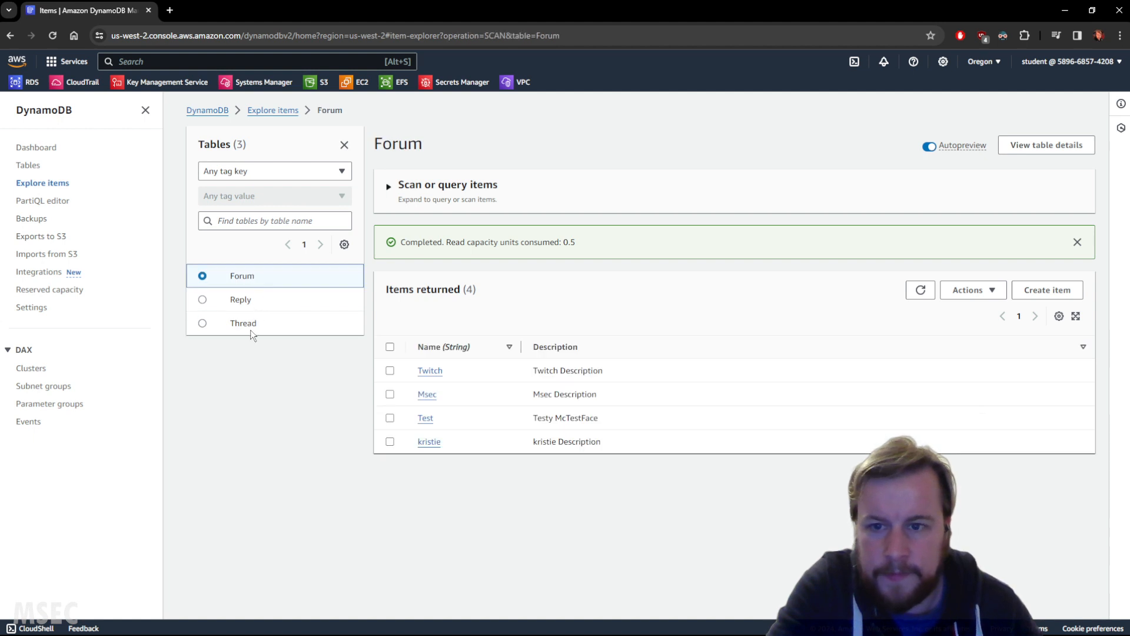
left_click(248, 323)
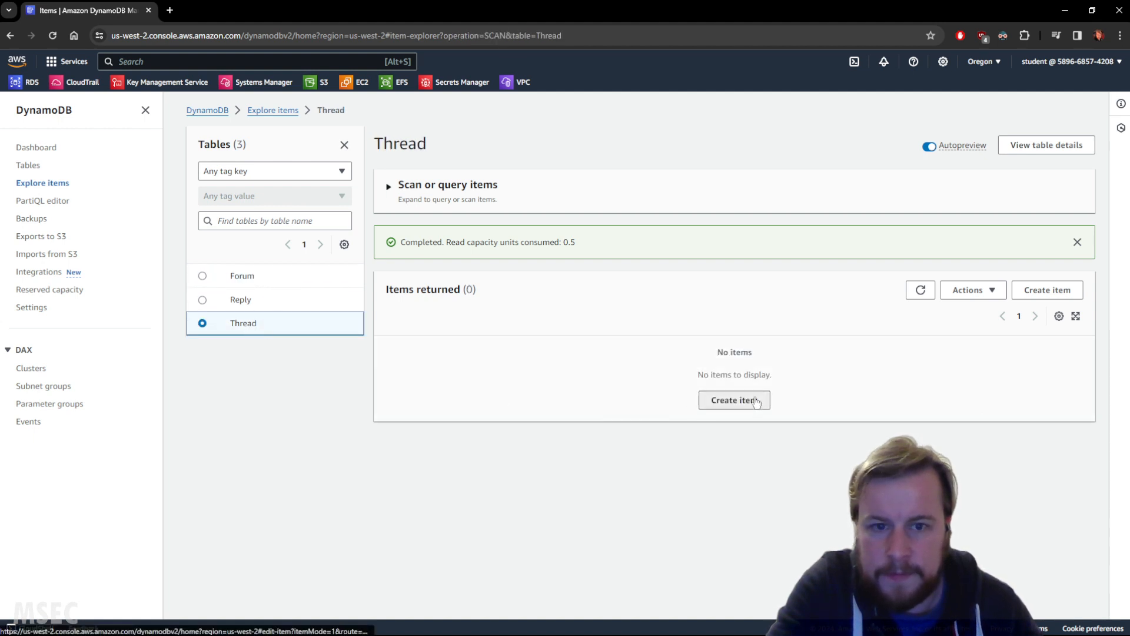
Step: Start a new item in the Thread table with ForumName set to Msec
left_click(754, 405)
left_click(283, 272)
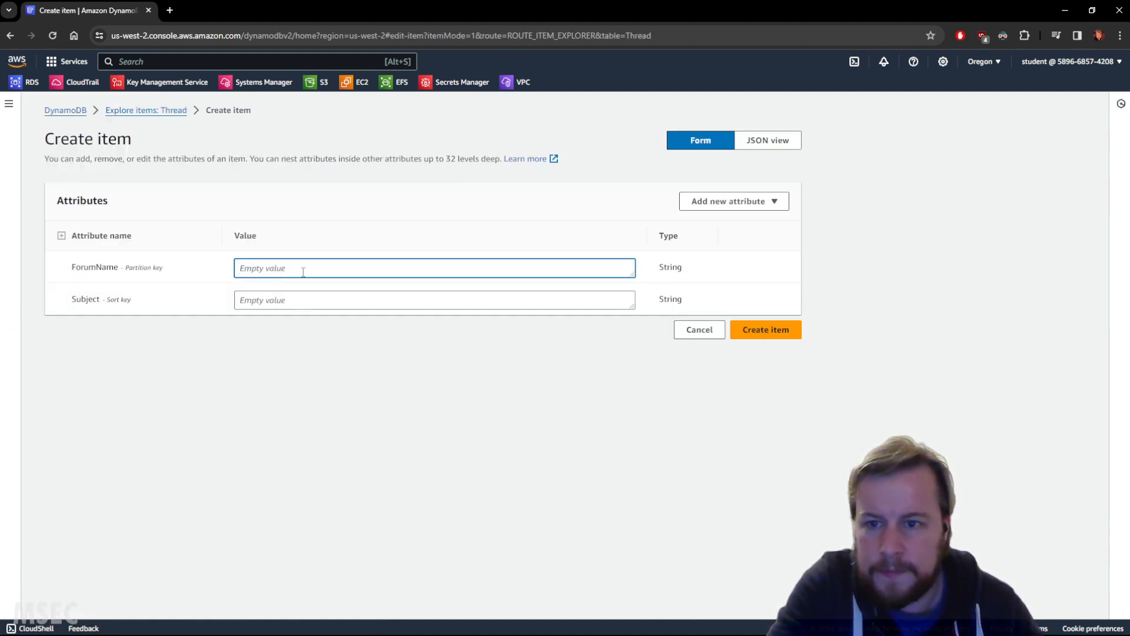
type("Msec")
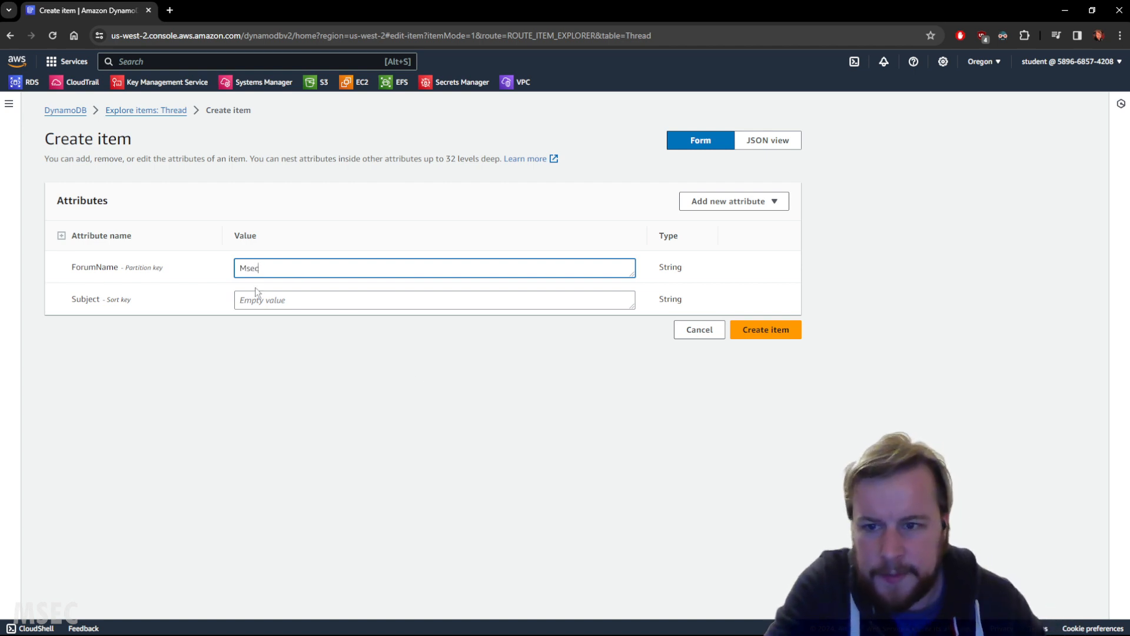
double_click(85, 299)
key("ctrl+c")
left_click(267, 299)
key("ctrl+v")
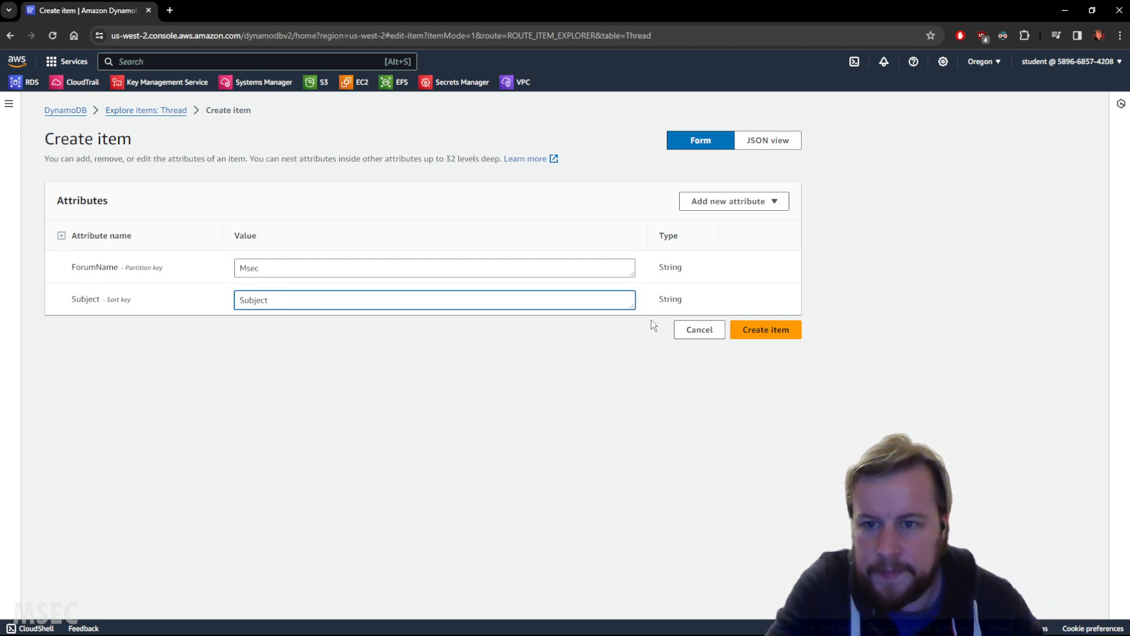
left_click(357, 284)
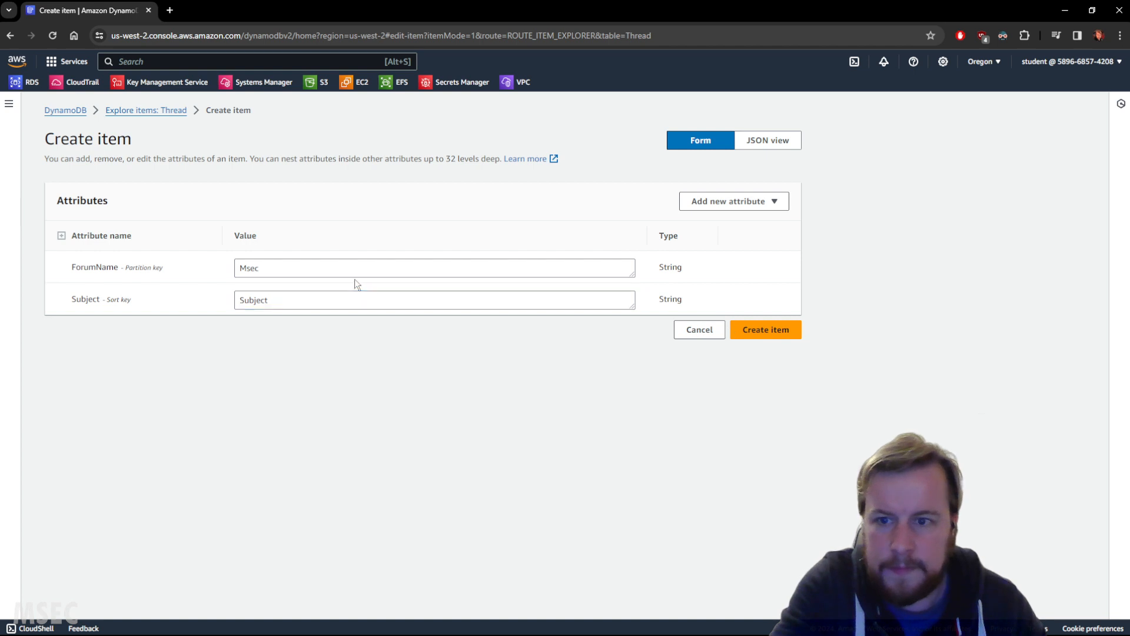
Step: Set the new Thread item's Subject to "Test Thread" and create the item
left_click(334, 304)
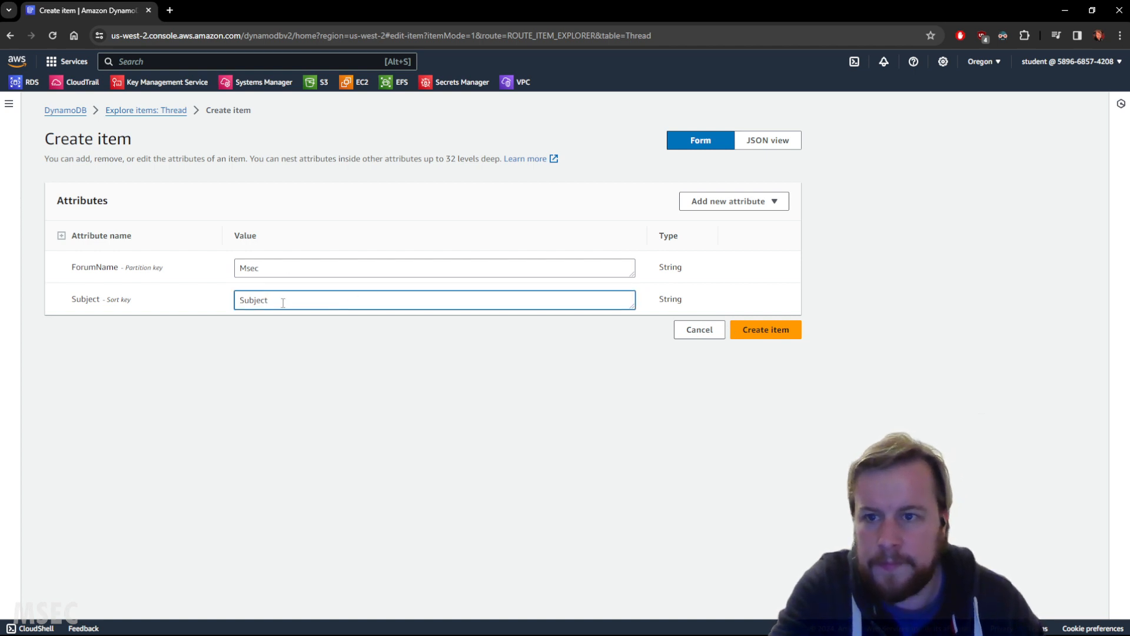
key("BackSpace")
key("BackSpace")
key("BackSpace")
key("BackSpace")
key("BackSpace")
key("BackSpace")
key("BackSpace")
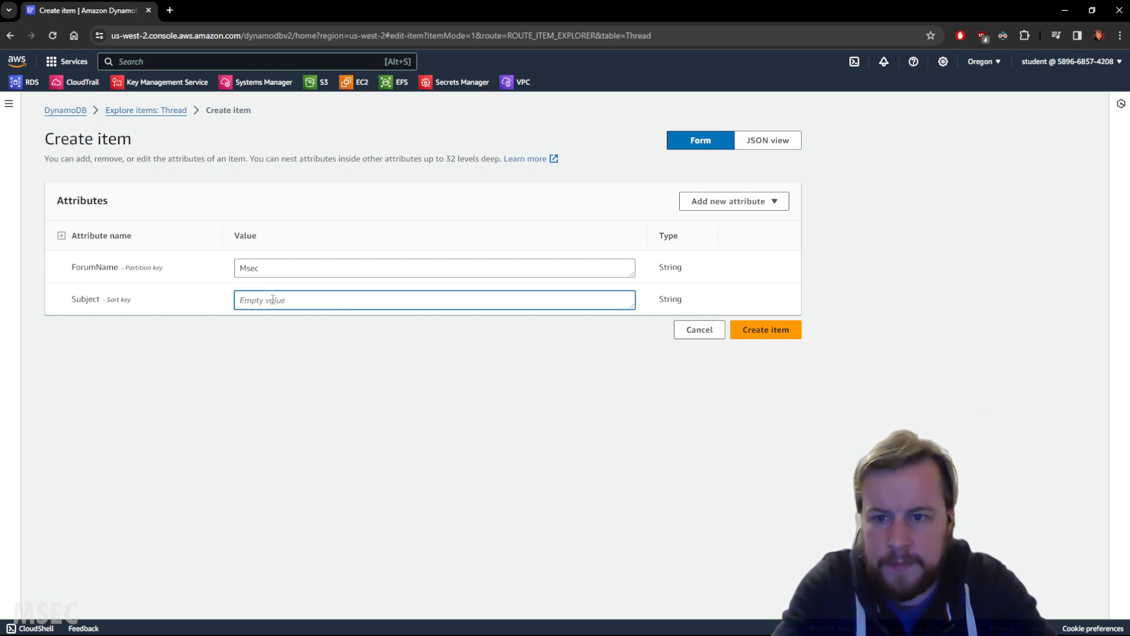
type("Test Thread")
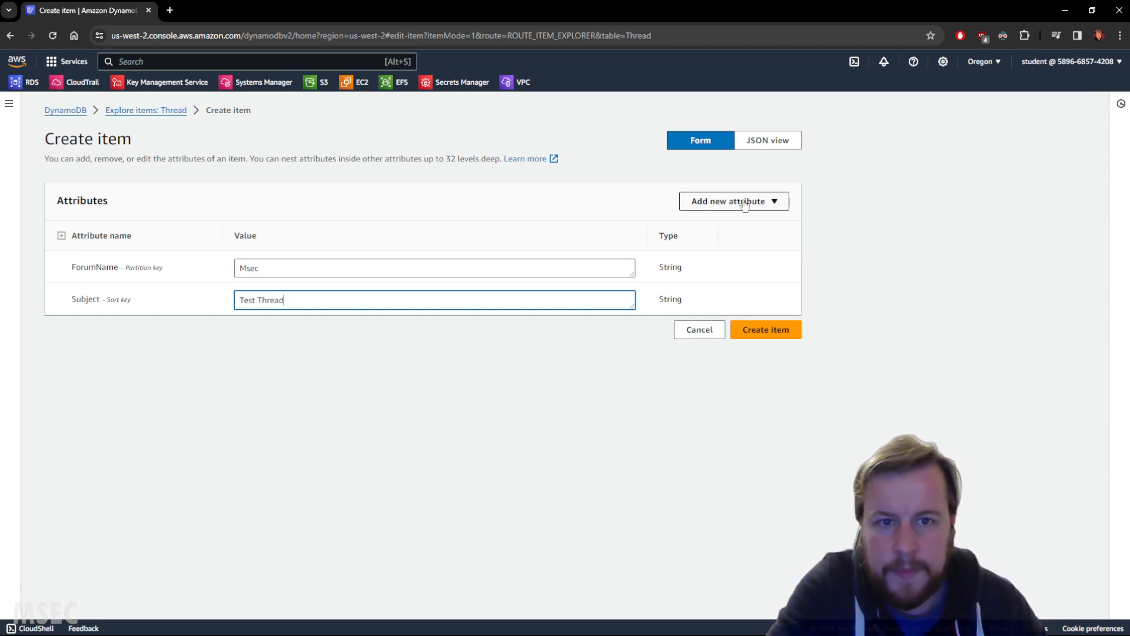
left_click(768, 329)
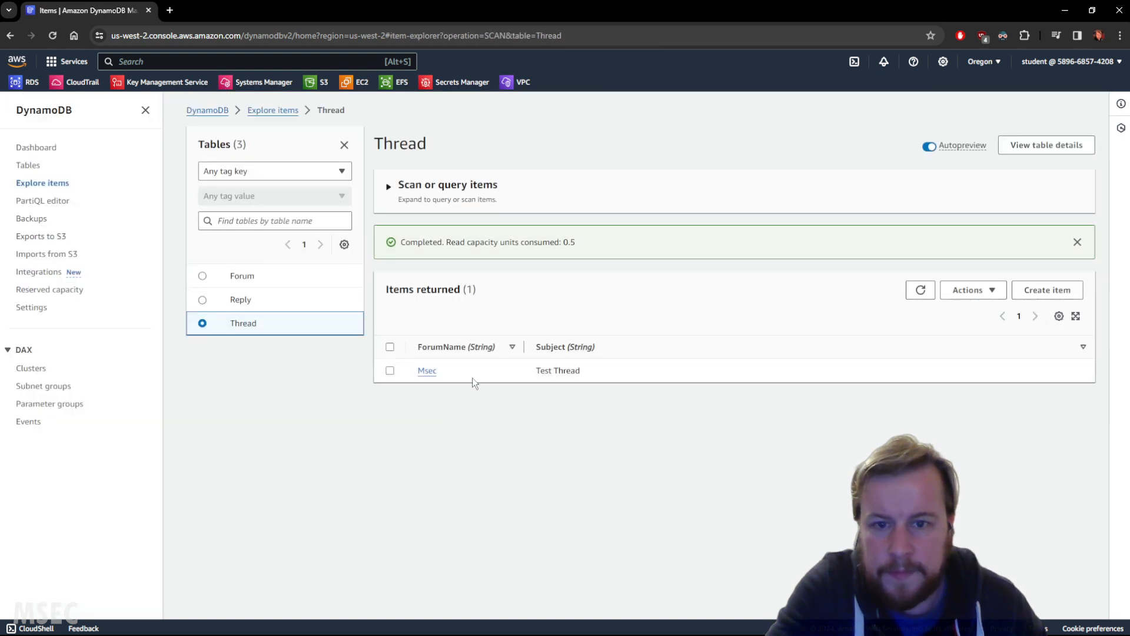
Step: Check which attributes the Thread list's preferences offer, and compare the Forum table's items with the Thread items
left_click(1059, 316)
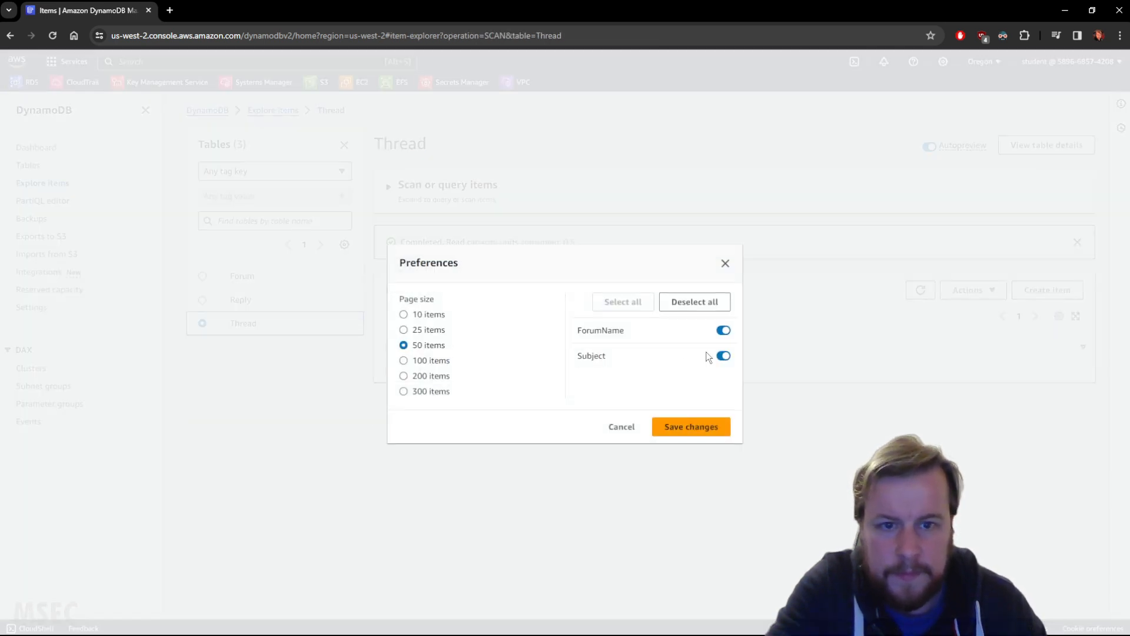
left_click(622, 428)
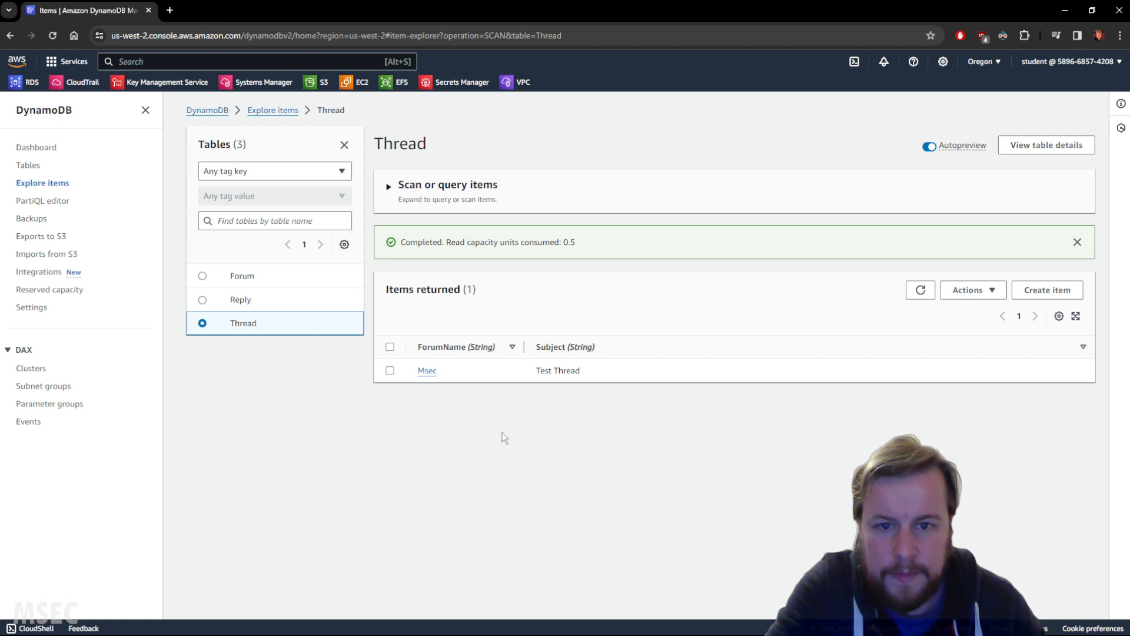
left_click(246, 276)
left_click(239, 324)
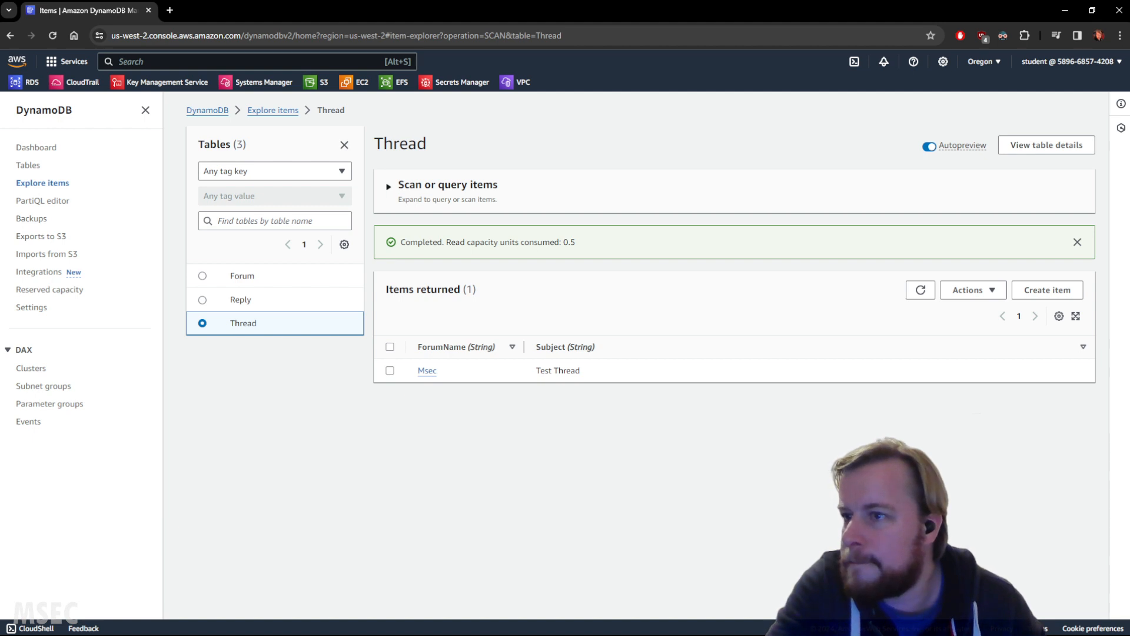
Step: Edit the Msec item in the Thread table and add a String attribute named CreationDate
left_click(427, 370)
left_click(717, 205)
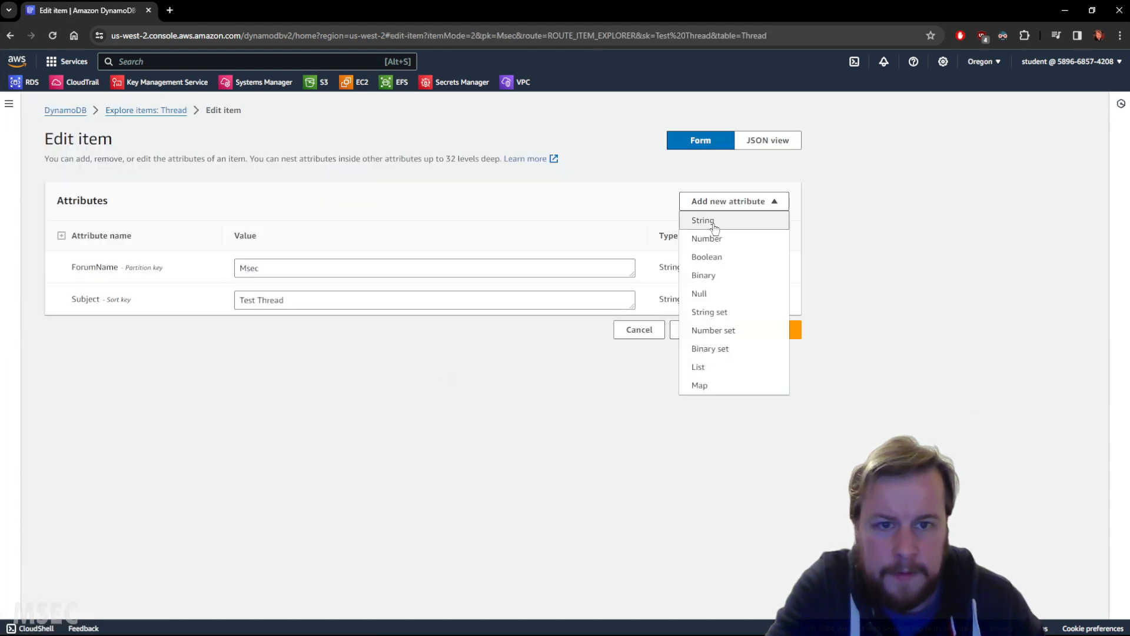
left_click(714, 220)
left_click(307, 337)
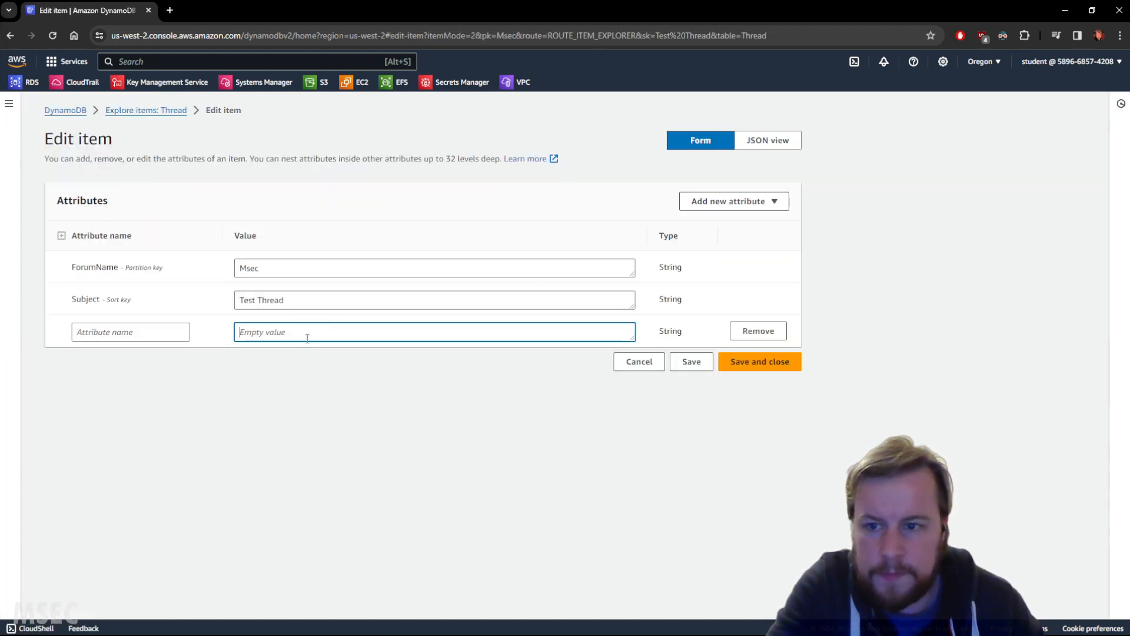
left_click(113, 333)
type("CreationDate")
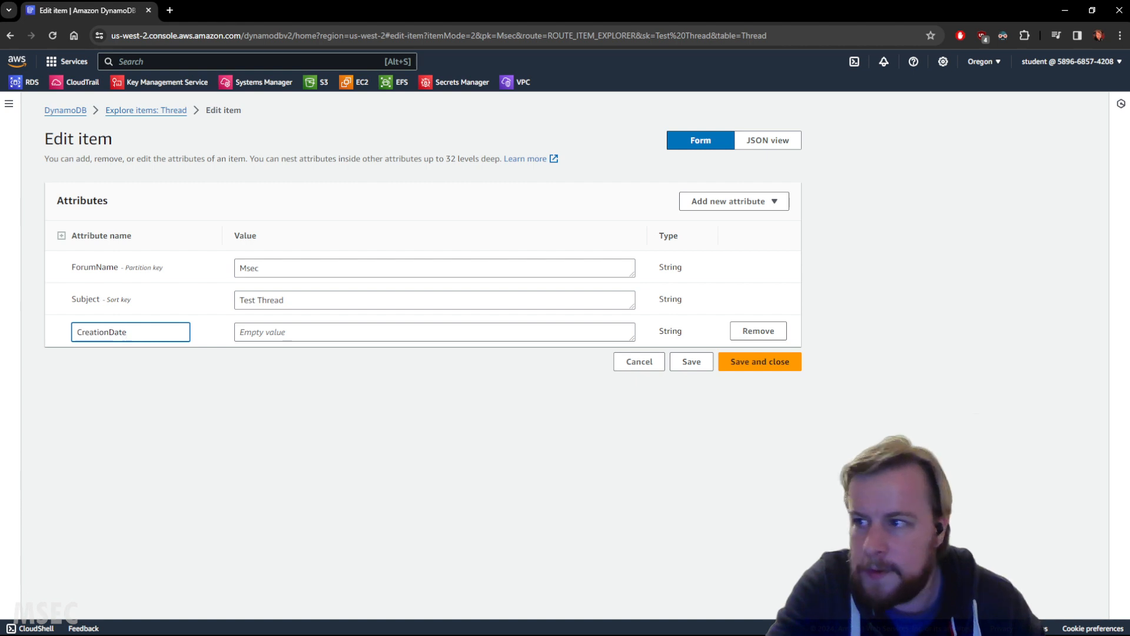
Step: Set the CreationDate attribute's value to "Test CreationDate" and save and close the item
left_click(255, 325)
type("CreationDate")
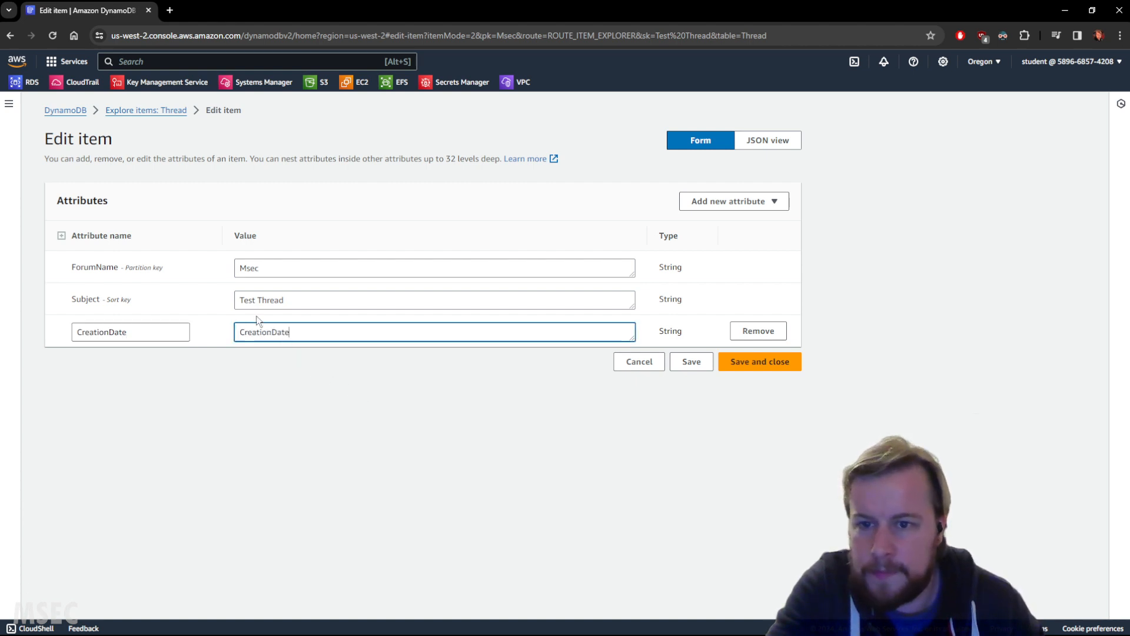
left_click(246, 301)
double_click(246, 301)
key("ctrl+c")
double_click(242, 331)
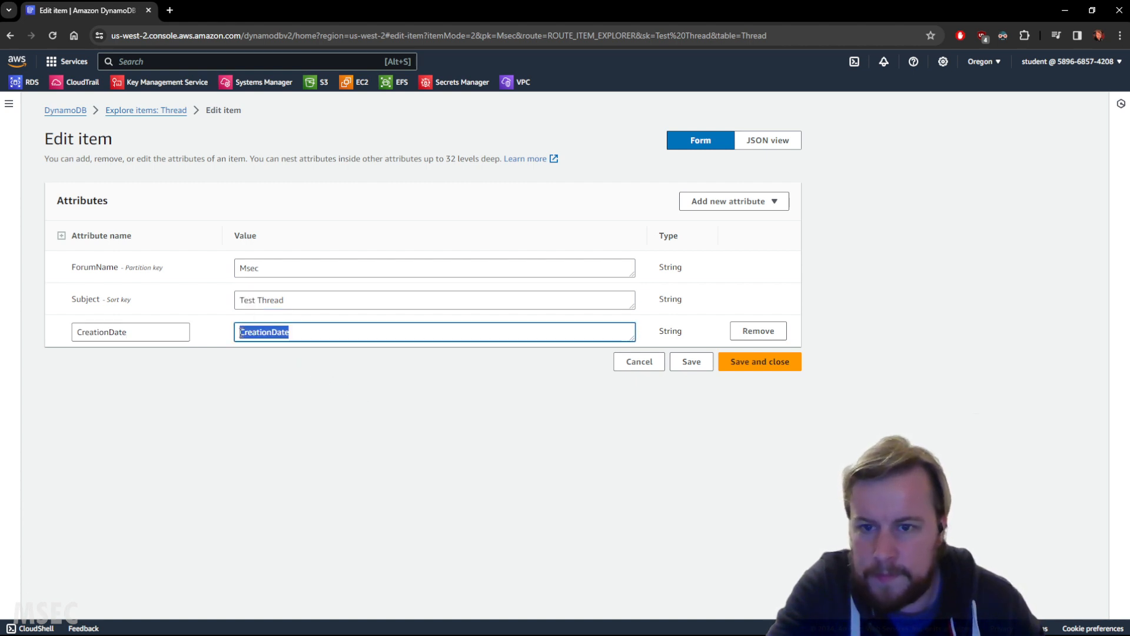
left_click(241, 333)
key("ctrl+v")
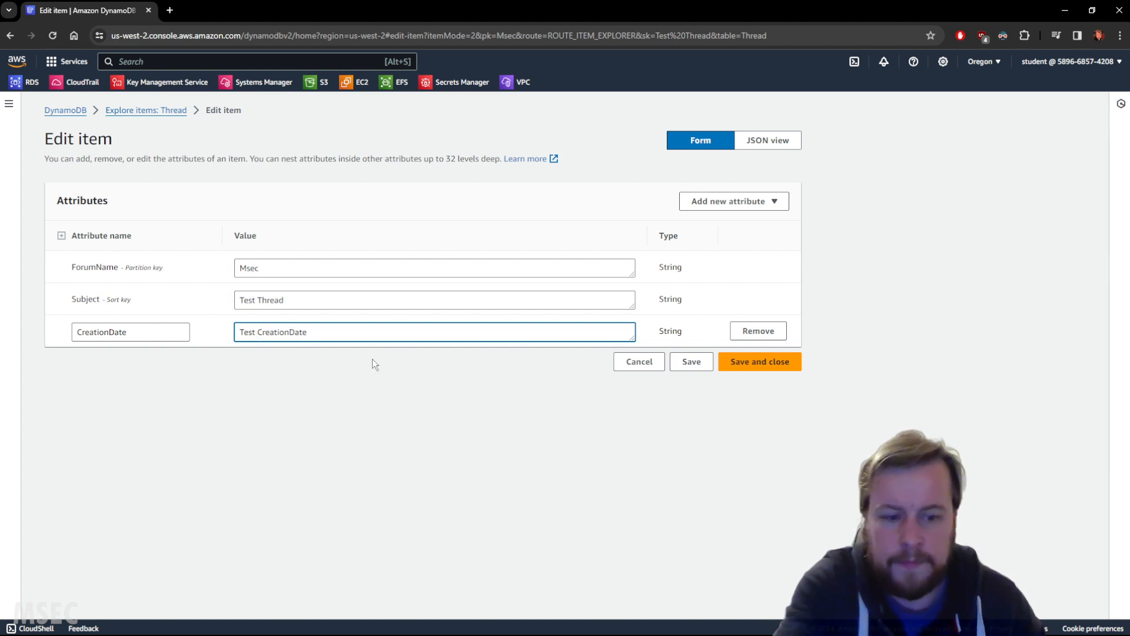
left_click(754, 365)
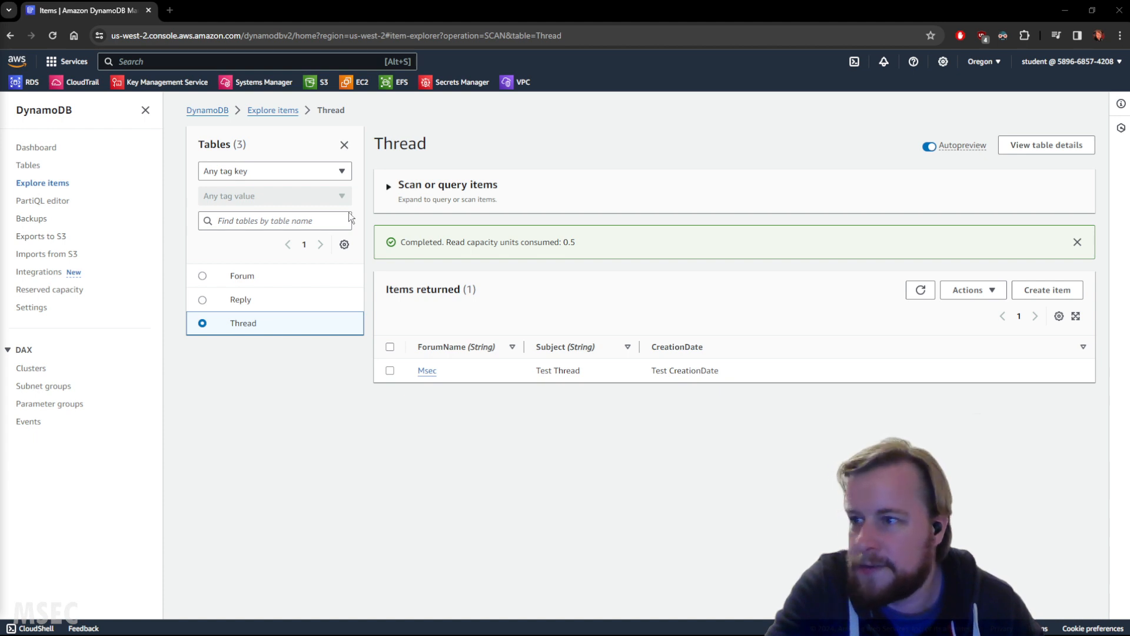
Step: Open a blank Thread item form, bring up the Thread items in a separate tab, and select the Msec item with Subject "Subject"
left_click(1047, 290)
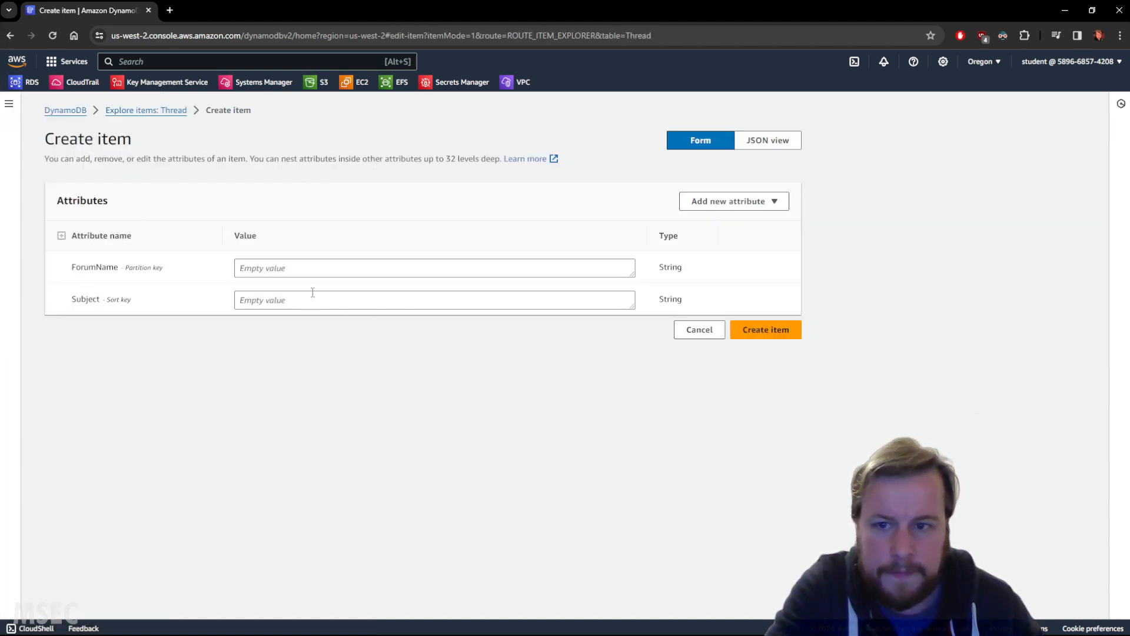
left_click(318, 266)
middle_click(10, 36)
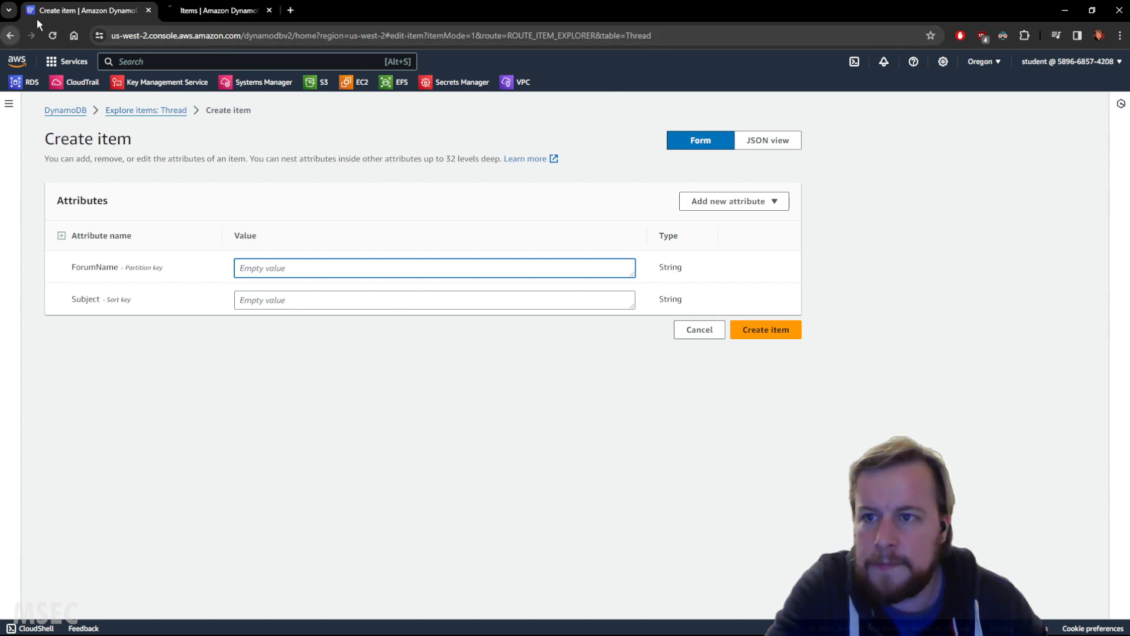
left_click_drag(207, 10, 89, 10)
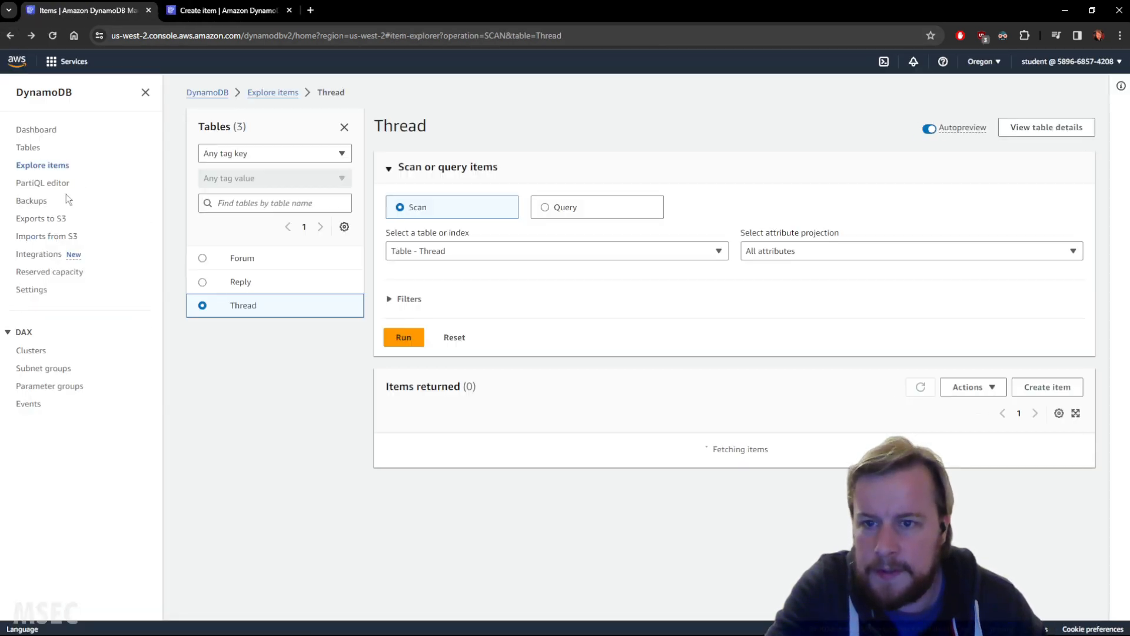
left_click(244, 278)
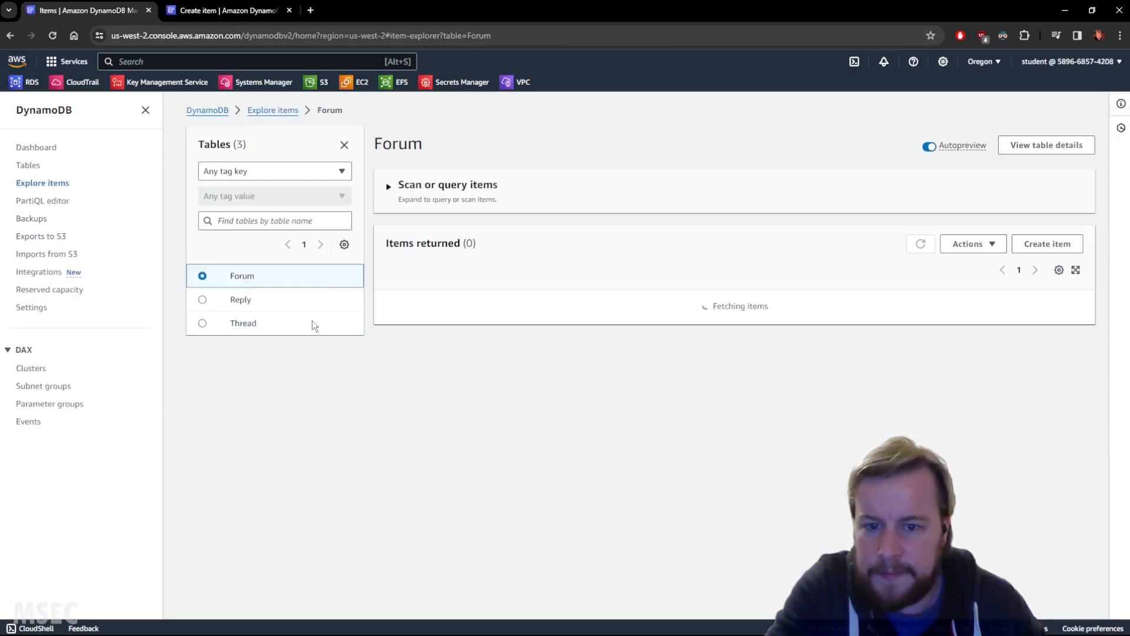
left_click(242, 321)
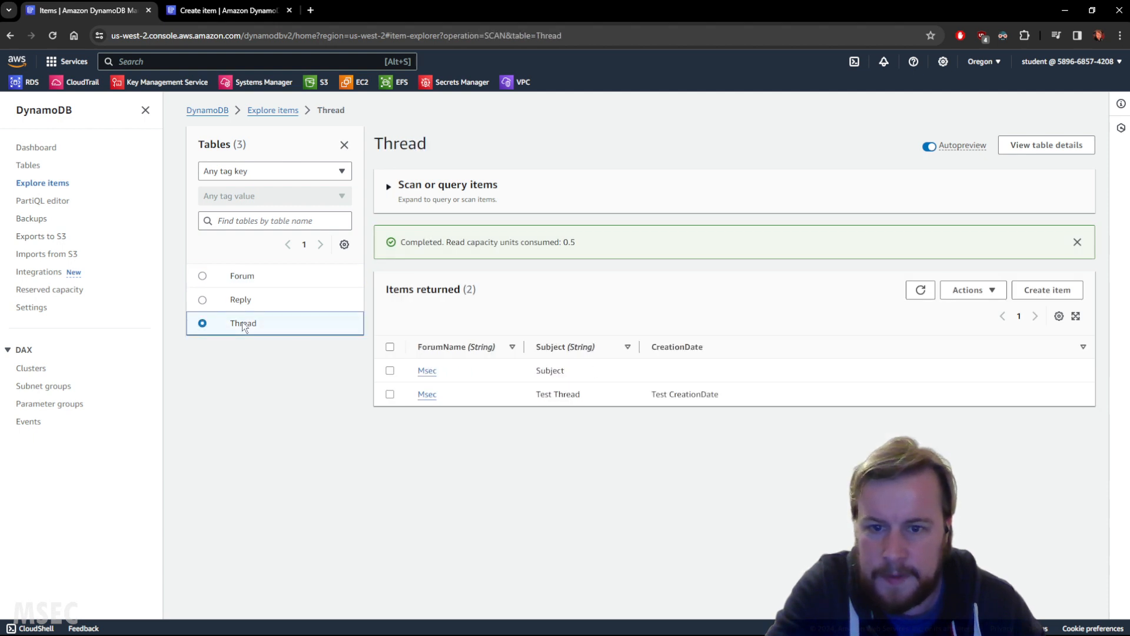
left_click(389, 370)
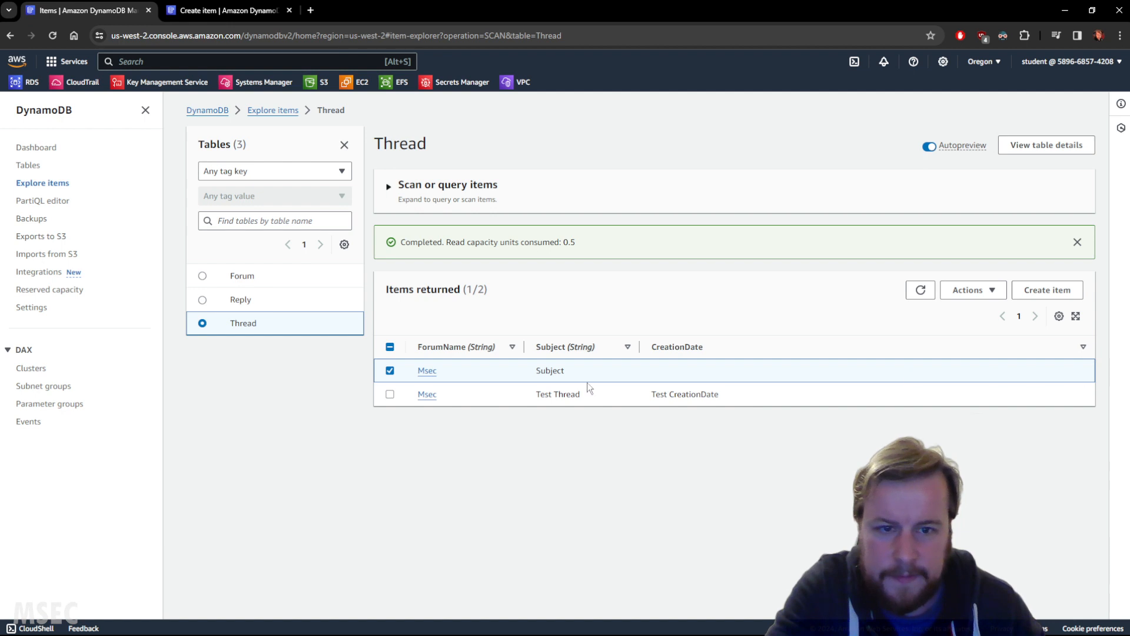
mouse_move(508, 374)
mouse_move(620, 374)
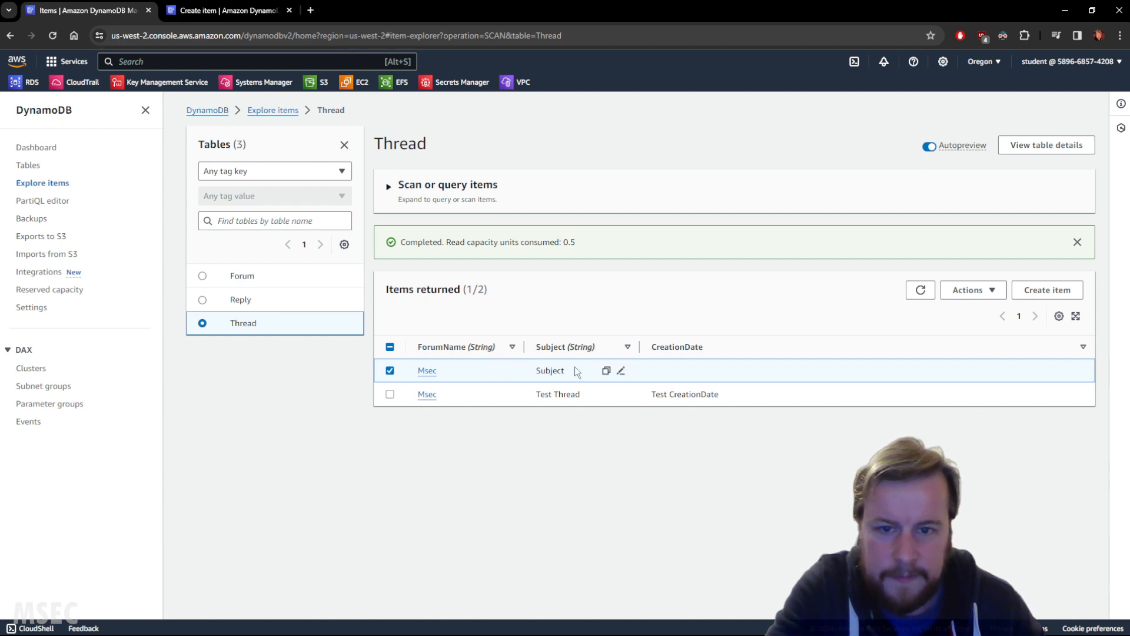
left_click(620, 370)
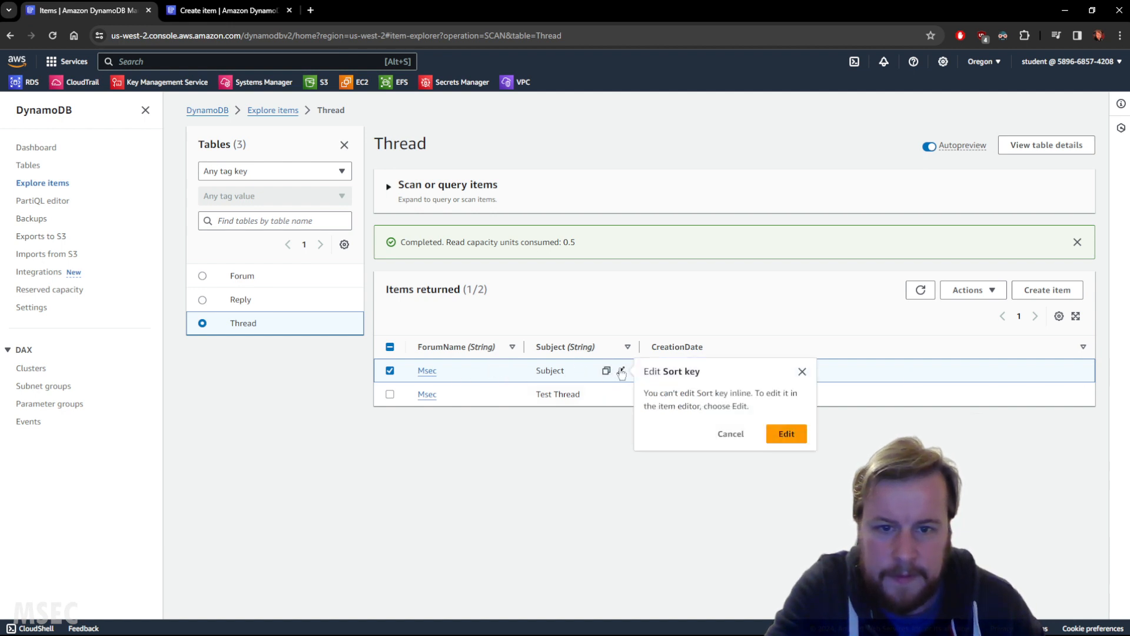
left_click(802, 371)
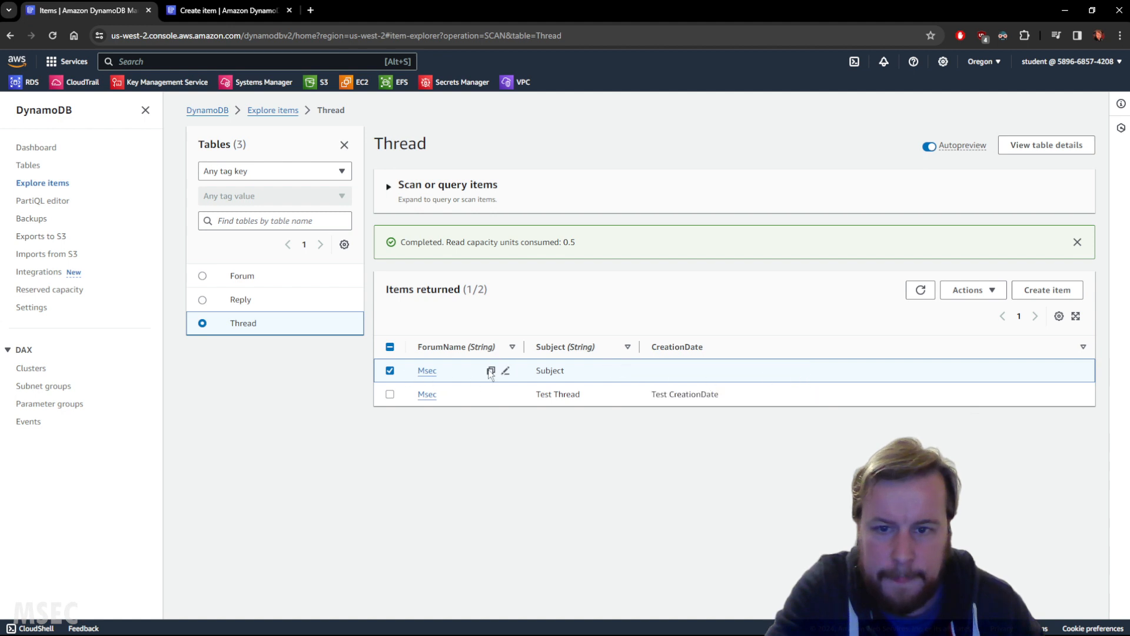
Step: Edit the selected Msec item in the Thread table and add a String attribute named CreationDate
left_click(974, 294)
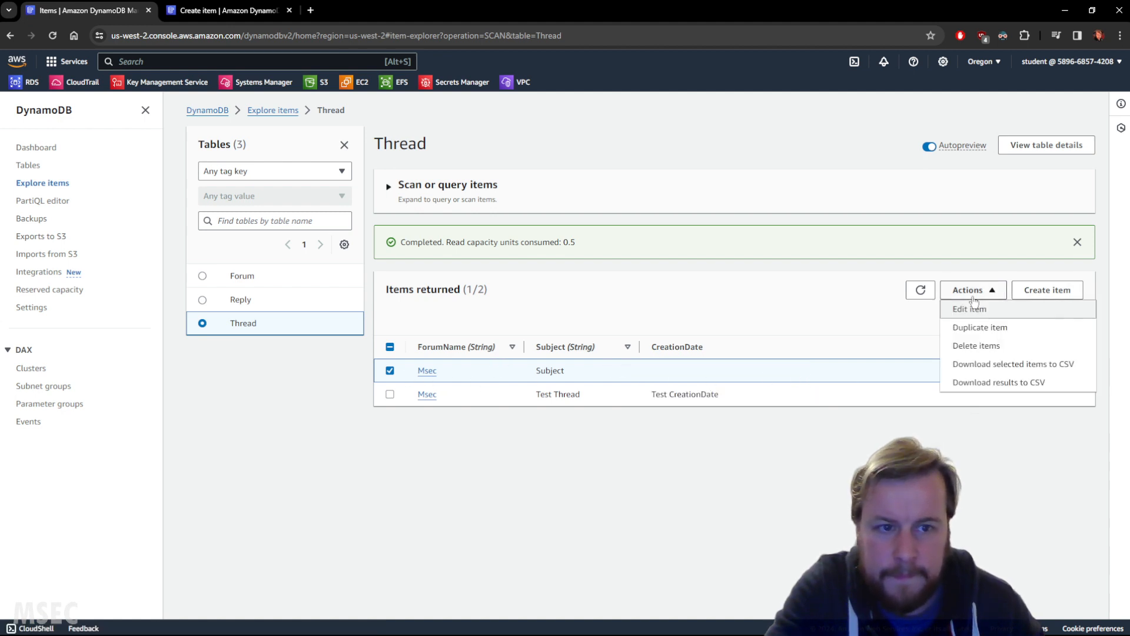
left_click(976, 309)
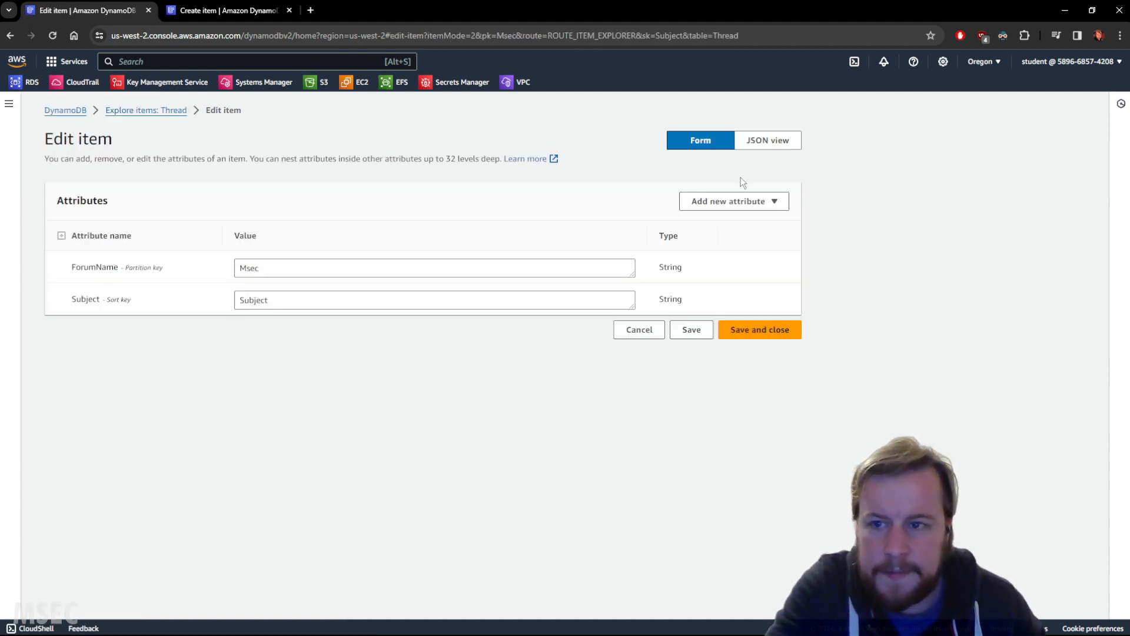
left_click(735, 200)
left_click(737, 229)
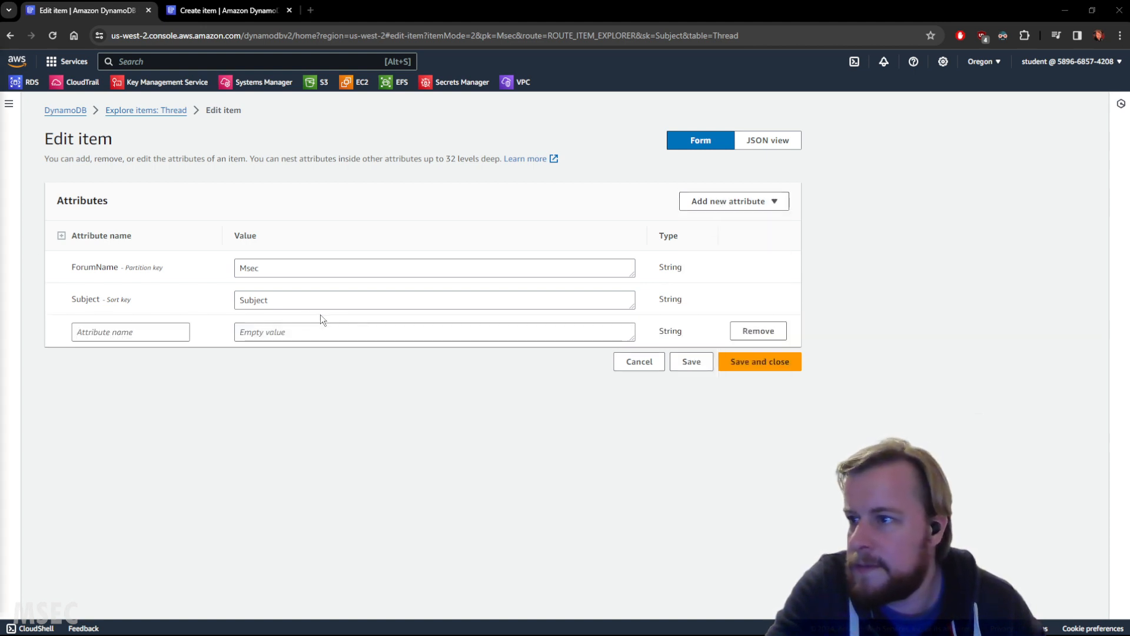
left_click(172, 332)
type("CreationDate")
Step: Set the new attribute's value to "CreationDate" and save and close the item
left_click(304, 330)
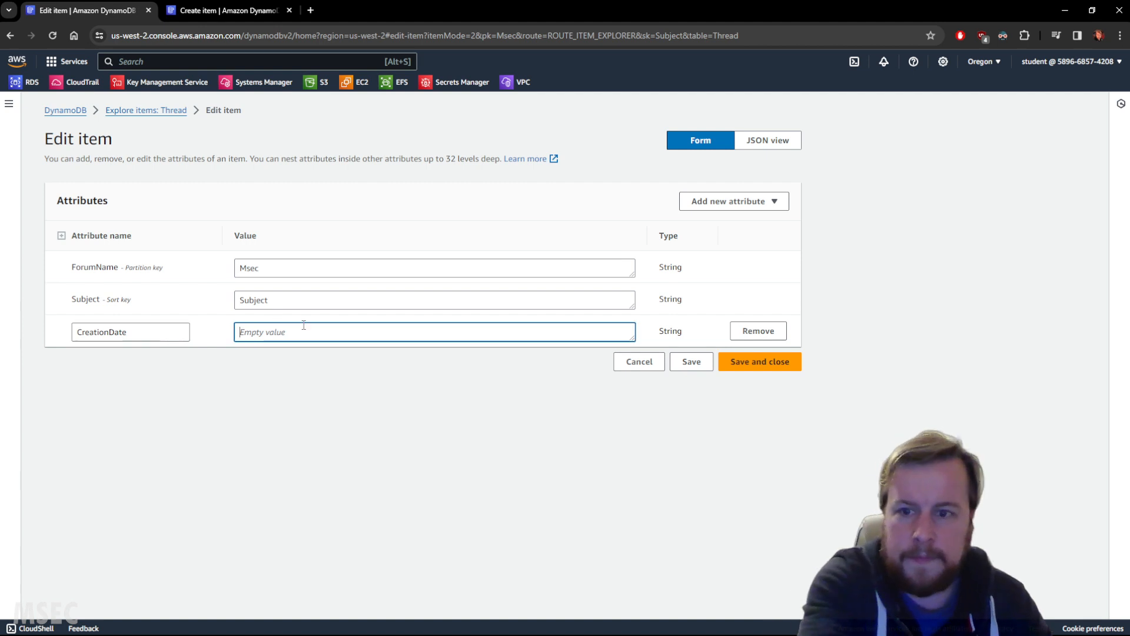
type("CreationDate")
left_click(302, 300)
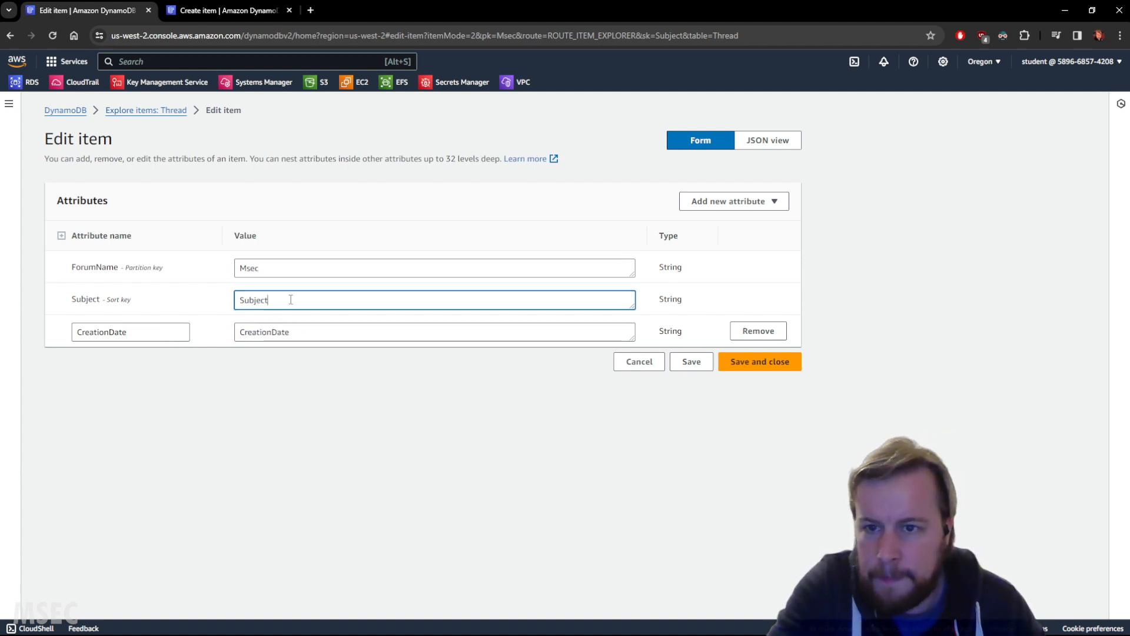
left_click(766, 361)
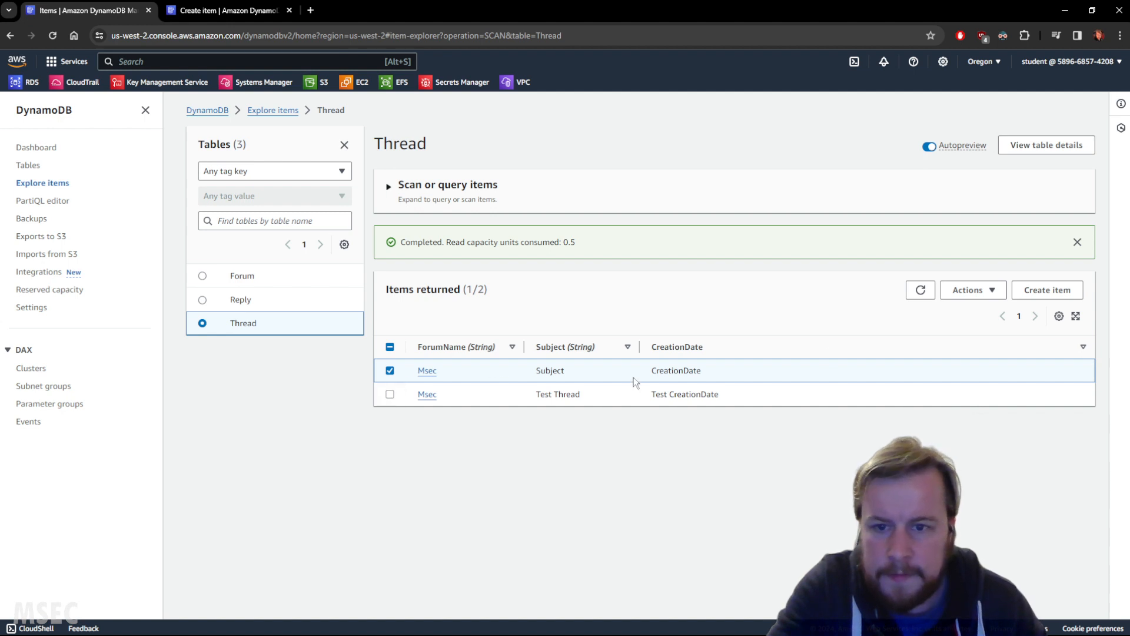
Step: Leave the duplicate blank Thread item form and list the Forum table's items to look up the forum names
left_click(1038, 292)
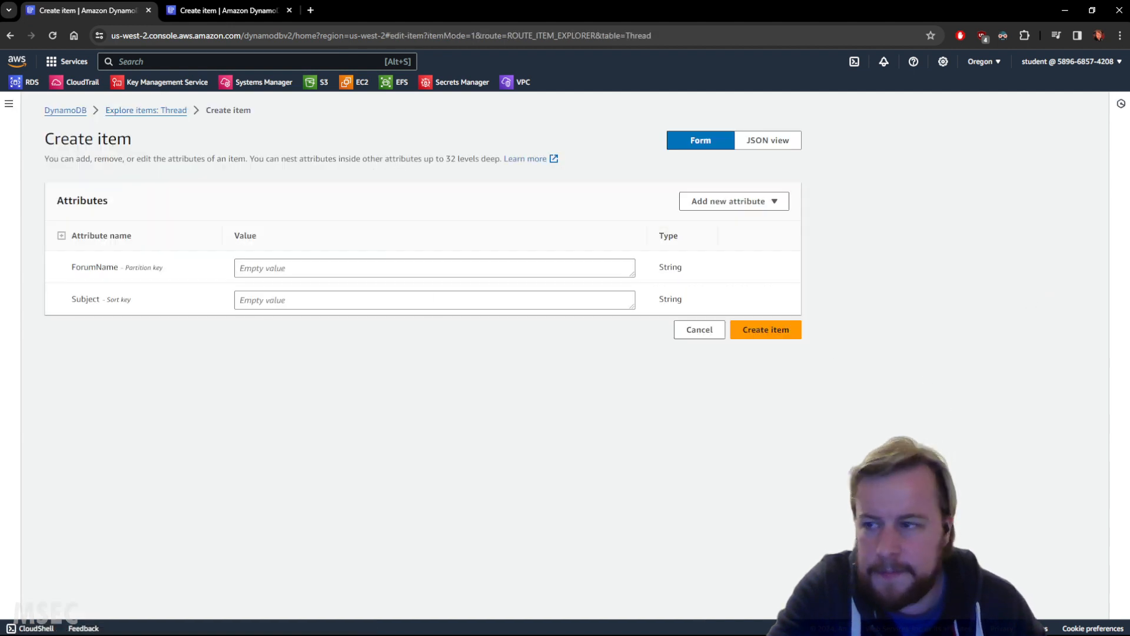
left_click(221, 9)
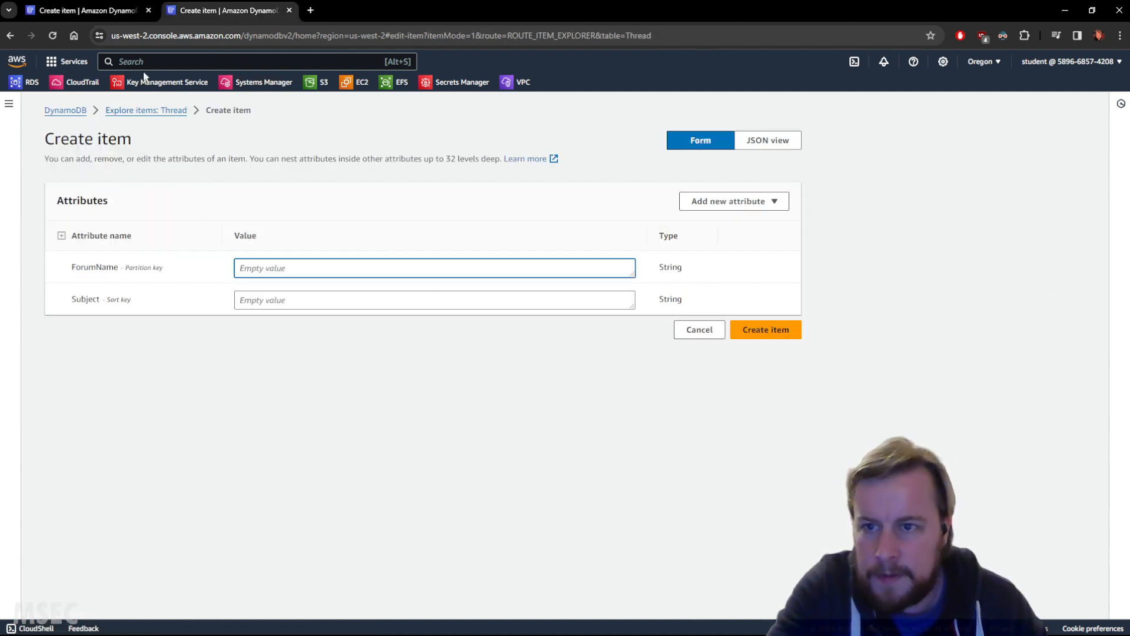
left_click(108, 17)
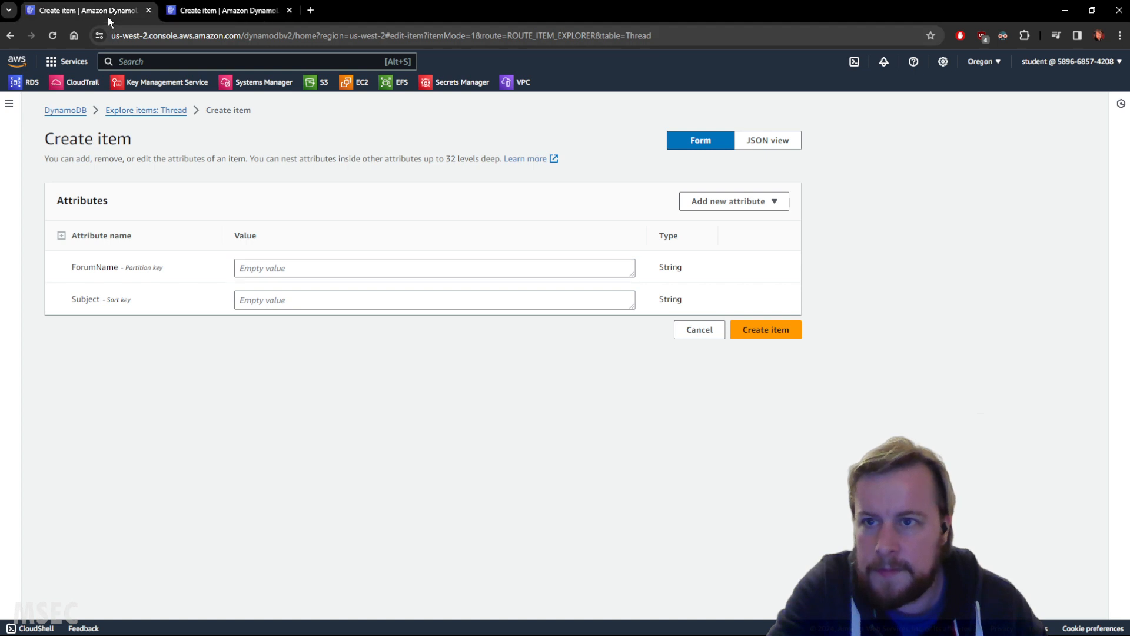
left_click(69, 111)
left_click(29, 164)
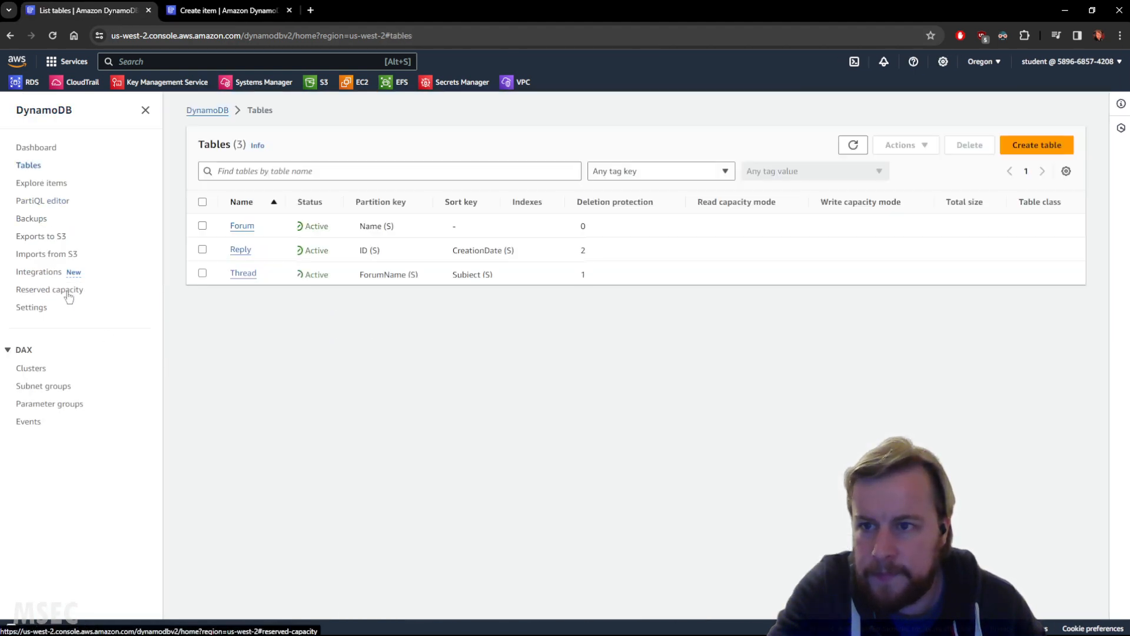
left_click(240, 226)
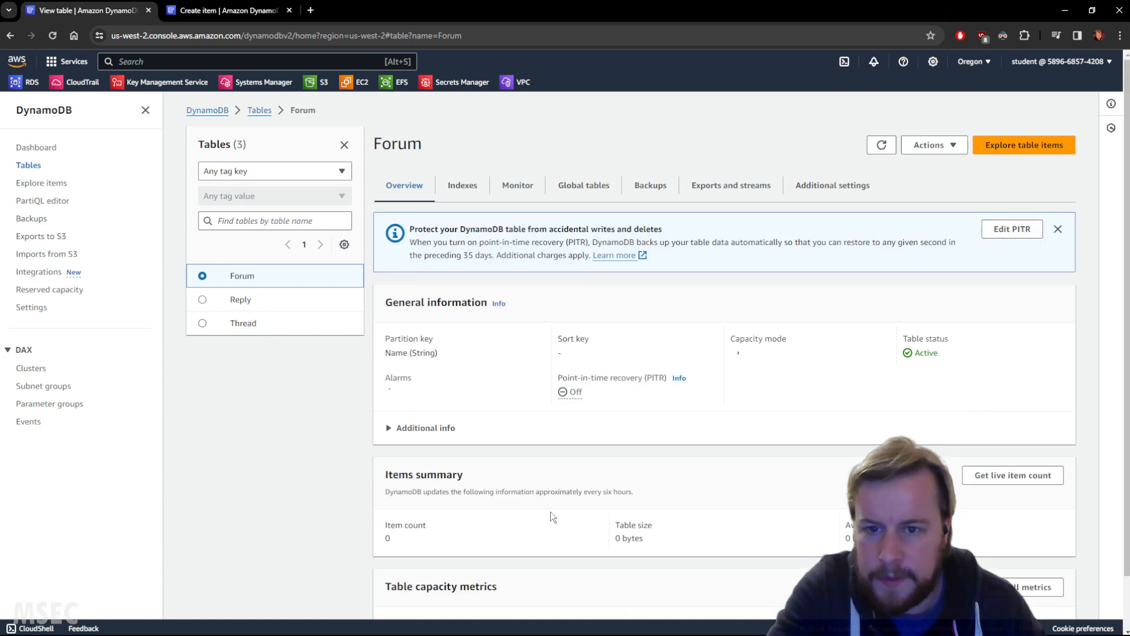
left_click(30, 166)
left_click(36, 183)
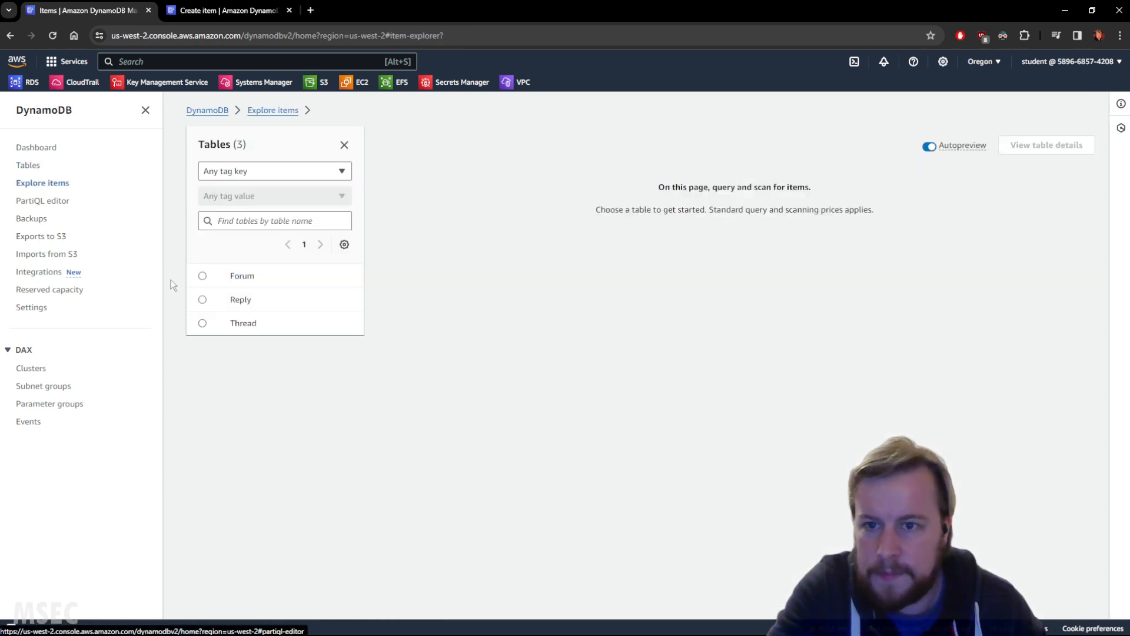
left_click(252, 272)
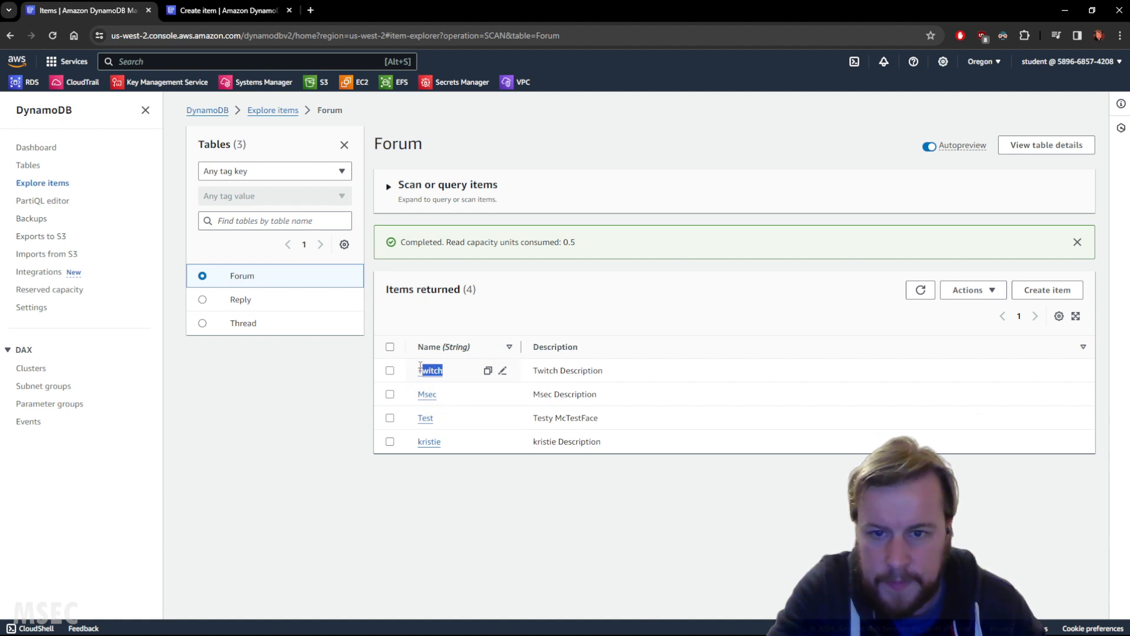
Step: Return to the open Thread item form and add a String attribute named CreationDate
left_click(214, 10)
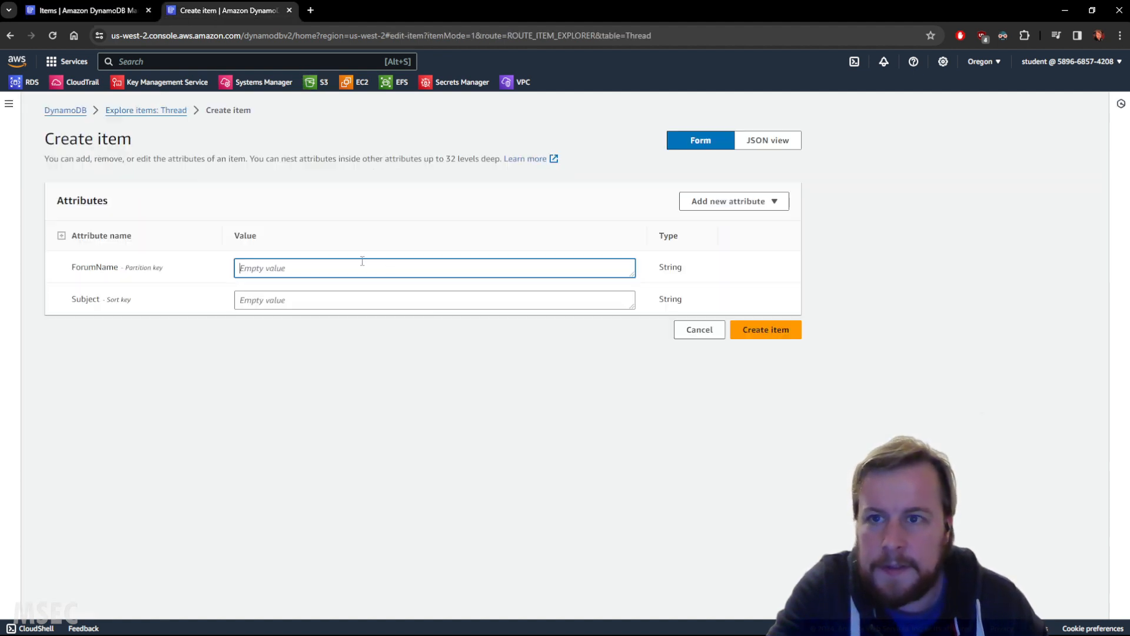
type("CreationDate")
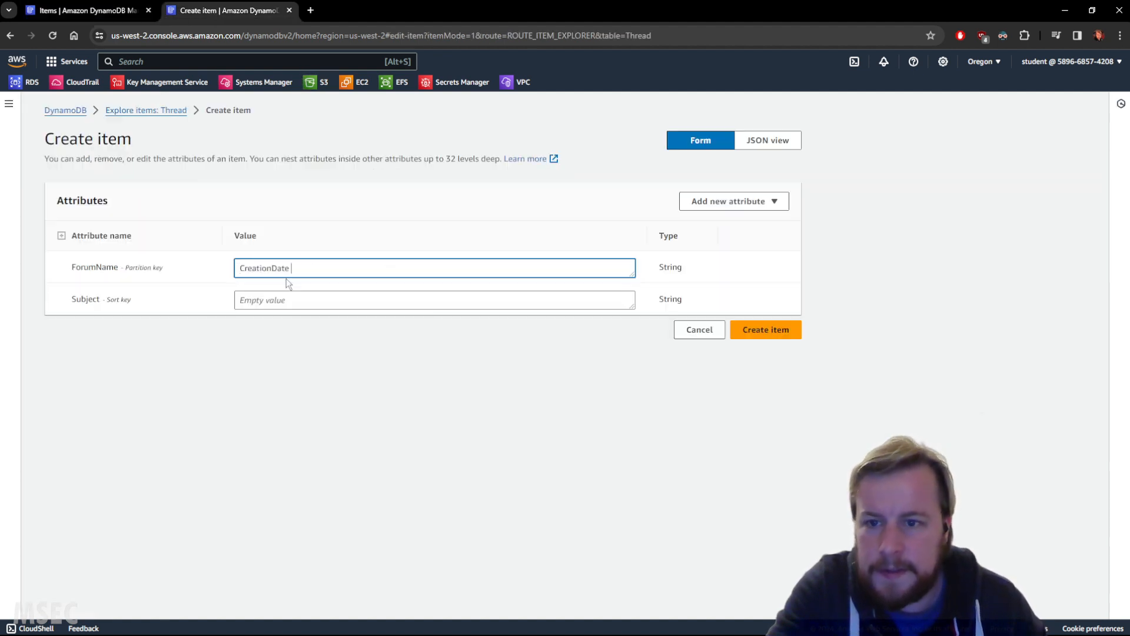
left_click(743, 201)
left_click(706, 220)
left_click(172, 330)
type("CreationDate")
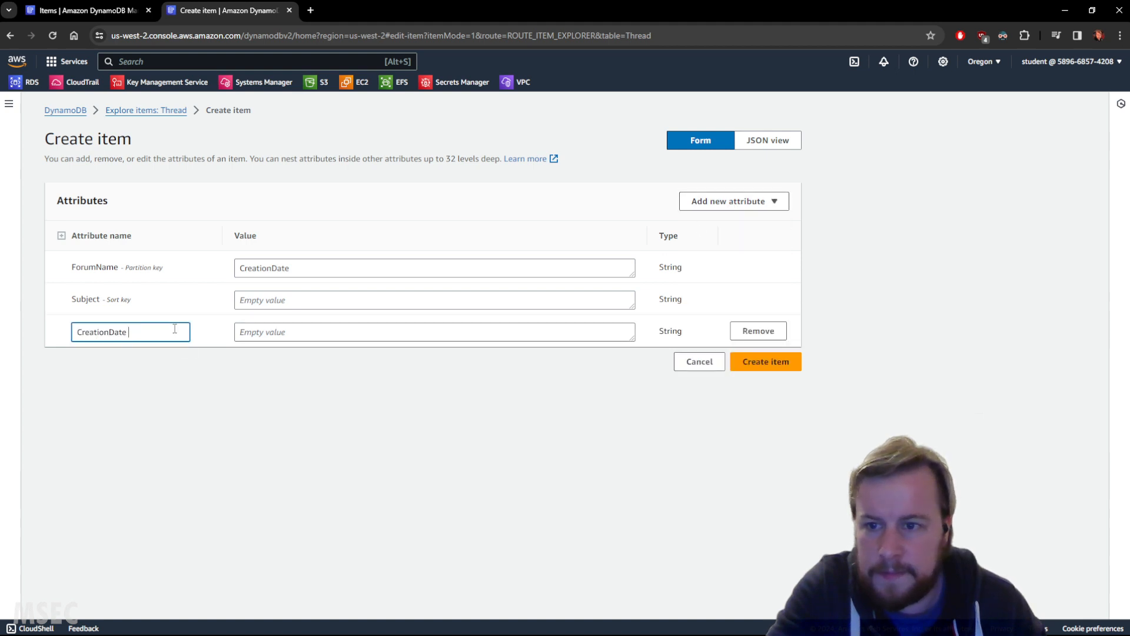
Step: Copy the name Twitch from the Forum table's items into the new Thread item's ForumName
left_click(101, 14)
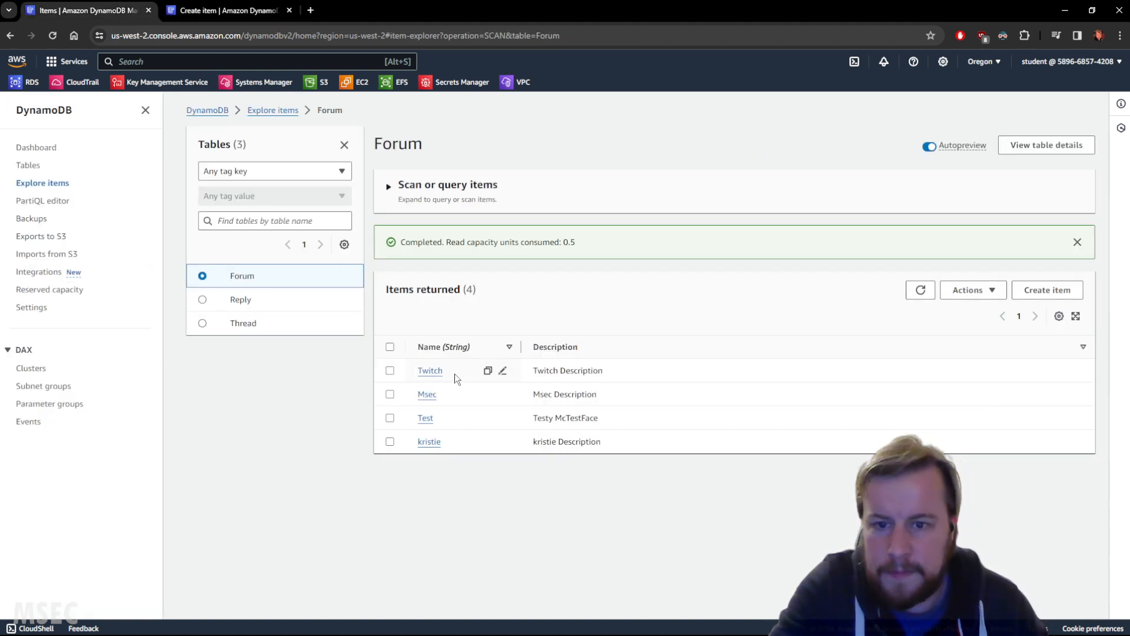
left_click_drag(454, 373, 418, 369)
key("ctrl+c")
left_click(412, 353)
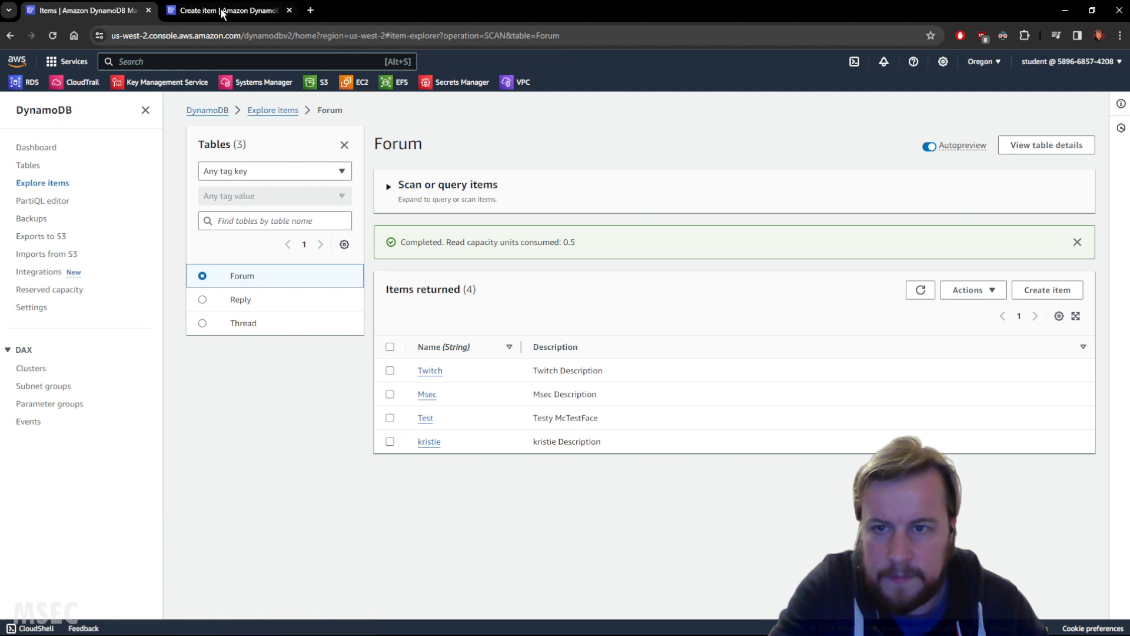
left_click(221, 10)
triple_click(277, 266)
key("ctrl+v")
Step: Fill the Subject with "Twitch" and set the CreationDate attribute's value to "Twitch CreationDate"
left_click(289, 298)
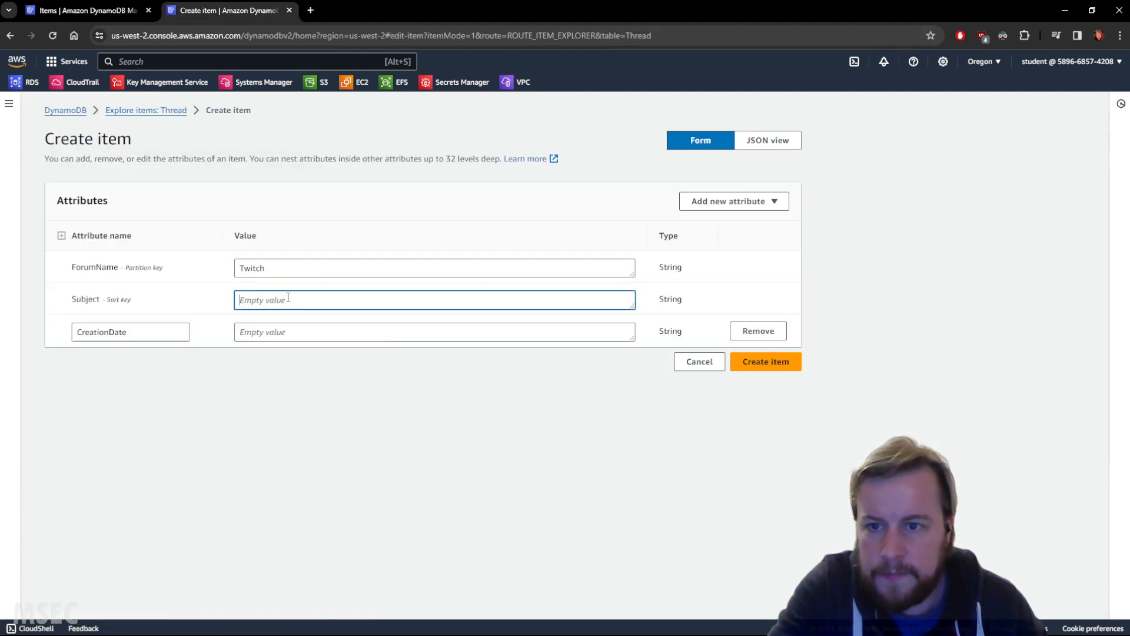
key("ctrl+v")
left_click(259, 331)
key("ctrl+v")
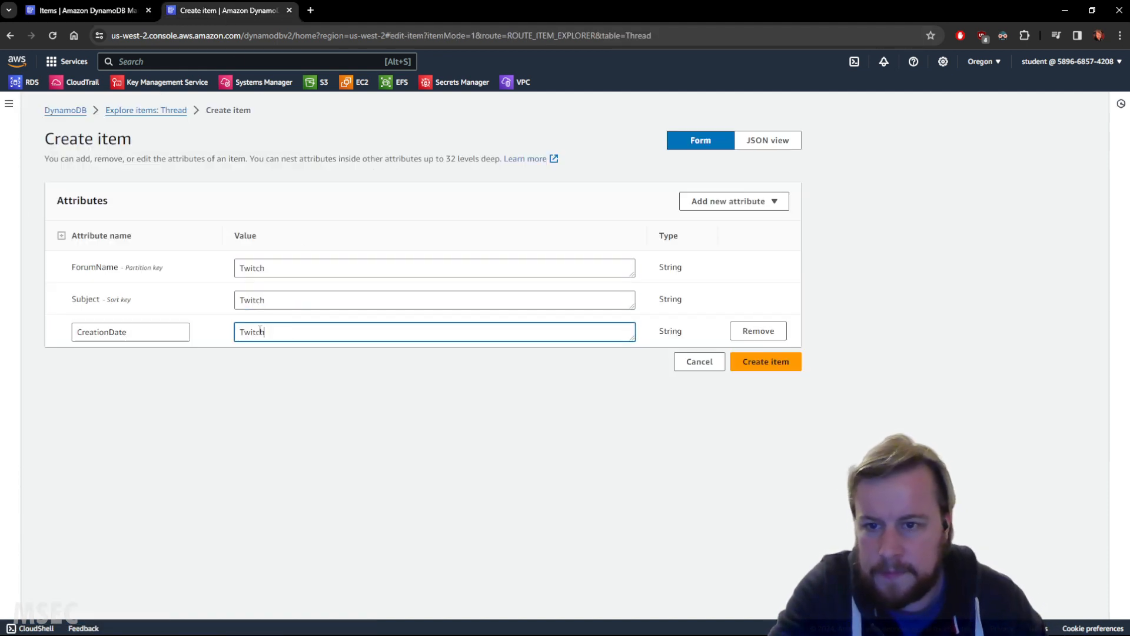
double_click(115, 332)
key("ctrl+c")
left_click(298, 333)
key("ctrl+v")
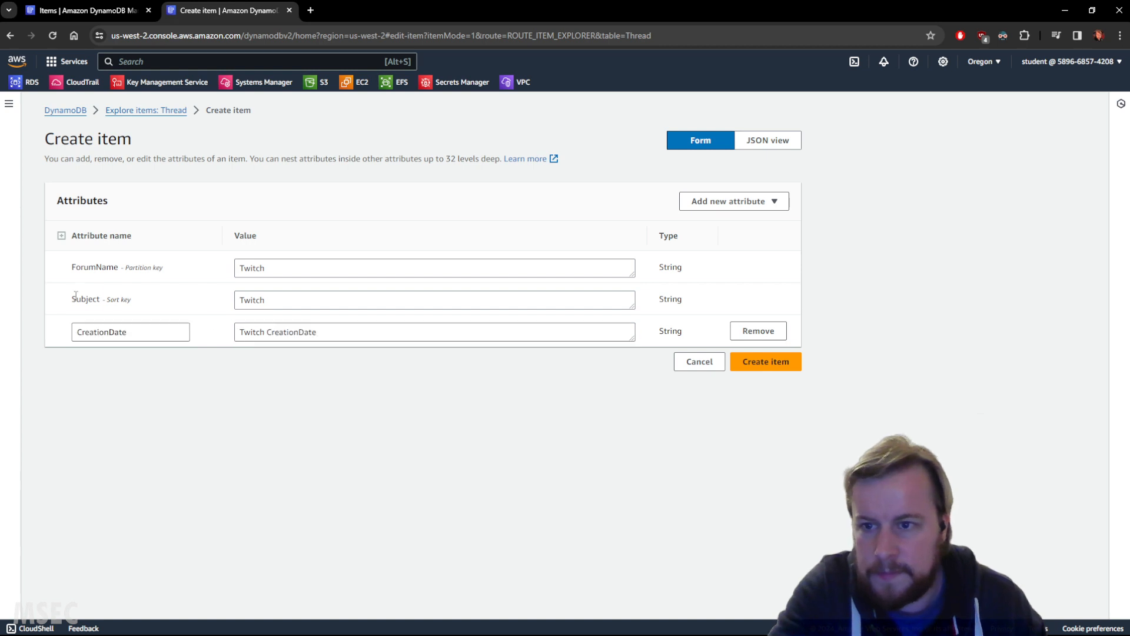
Step: Extend the Subject to "Twitch Subject" and create the Thread item
left_click(255, 302)
type("Subject")
key("ctrl+Left")
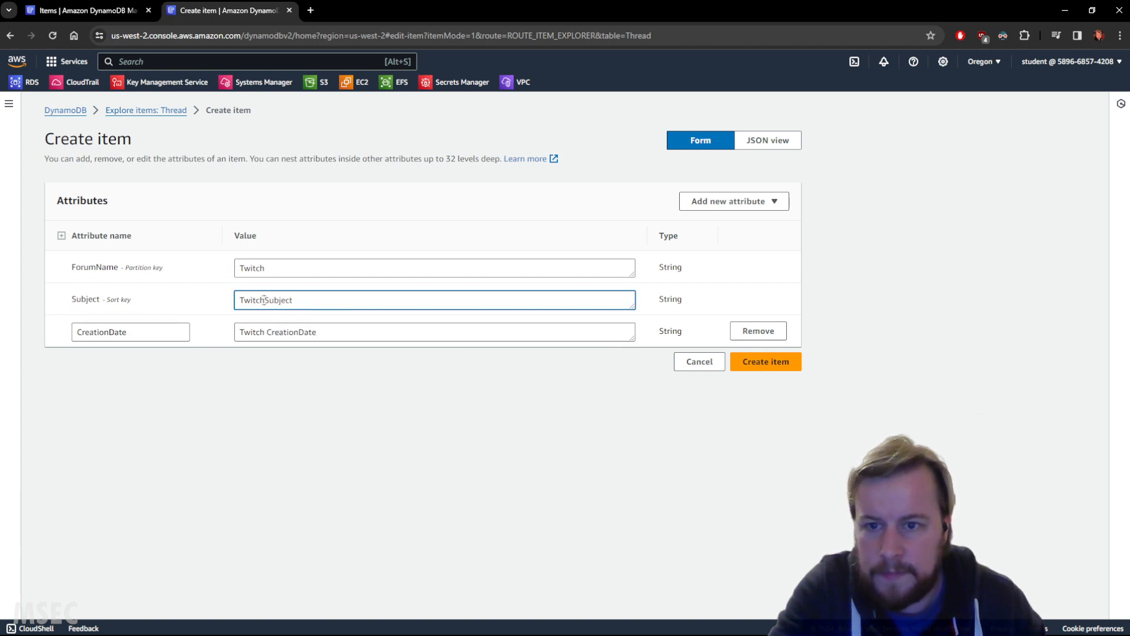
left_click(780, 361)
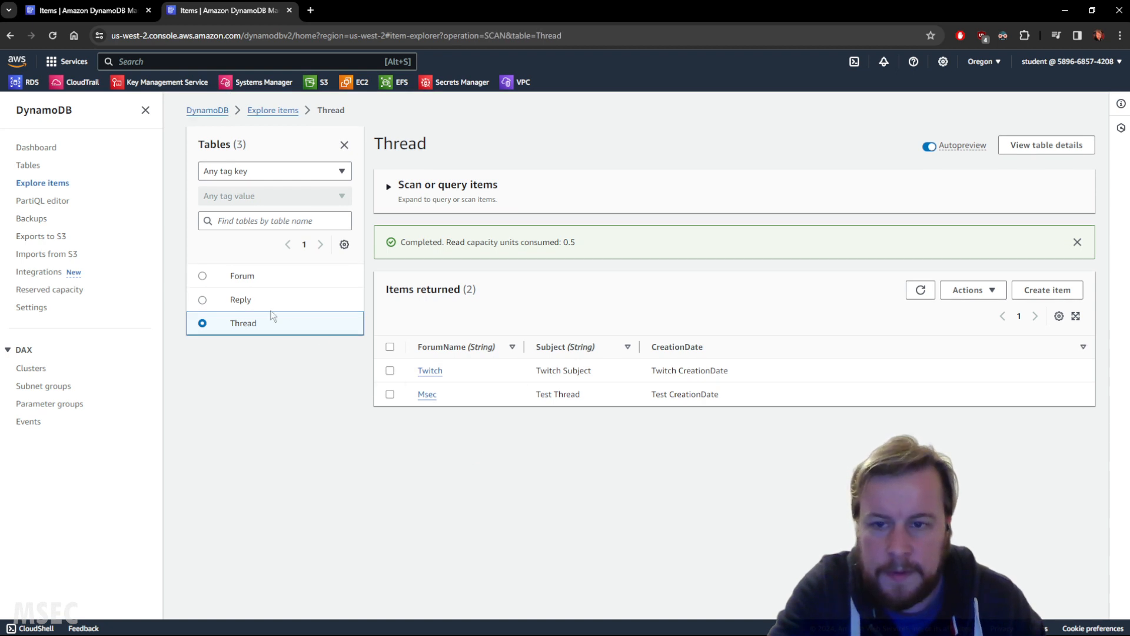
Step: Reselect the Thread table and refresh its item list to check the stored items
left_click(246, 300)
left_click(203, 323)
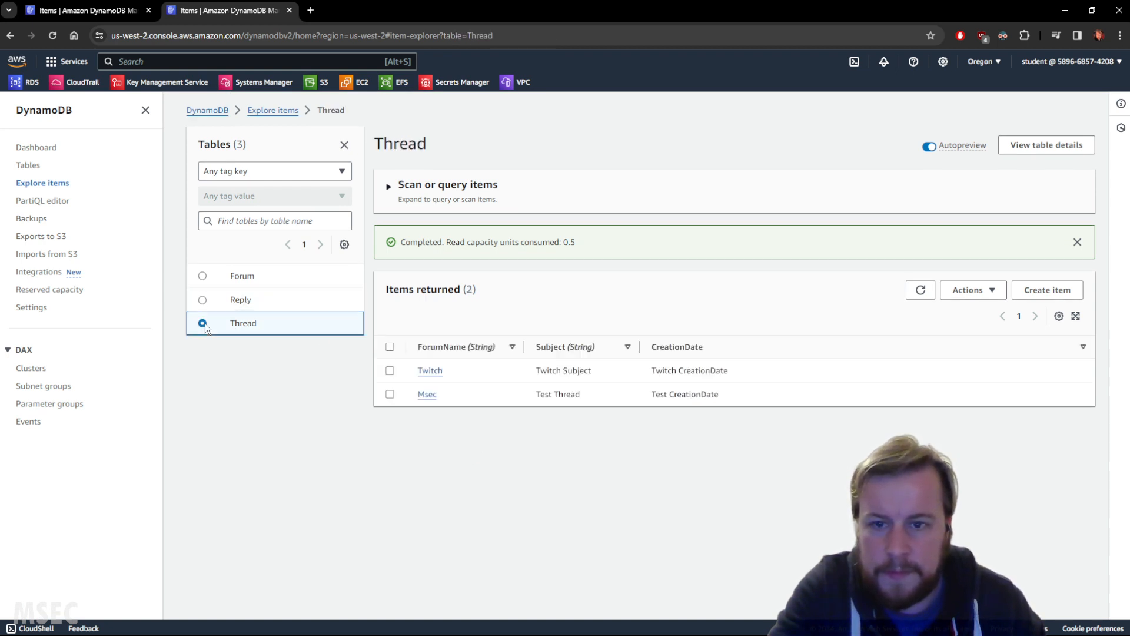
left_click(920, 289)
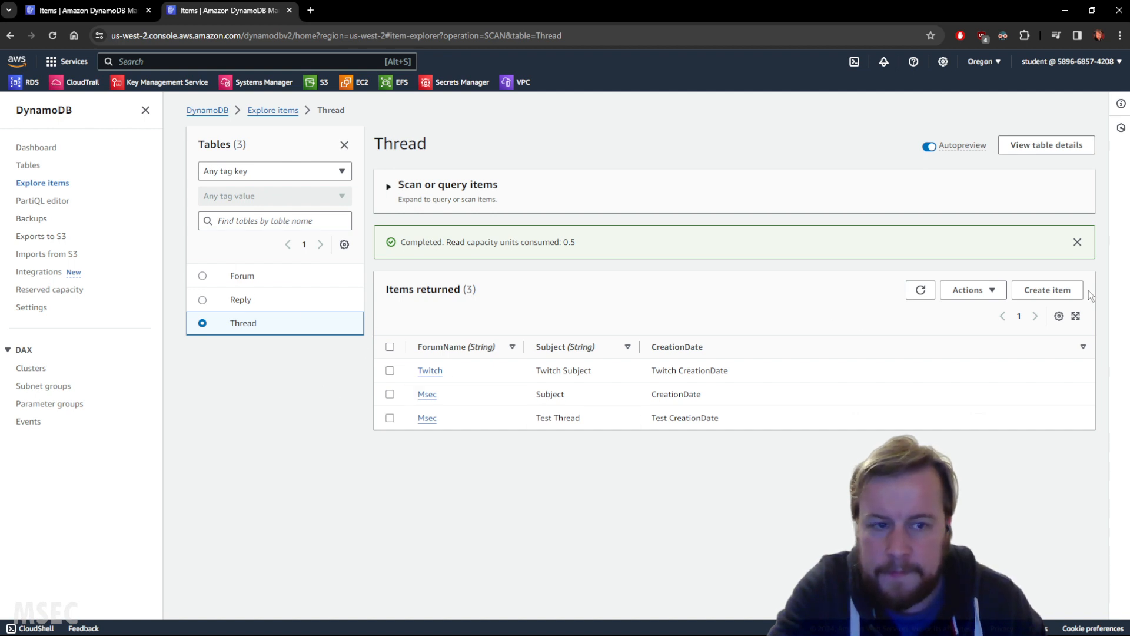
Step: Start a new Thread item with ForumName "Test" and Subject "Test", checking the name against the Forum table's items
left_click(1050, 290)
left_click(94, 10)
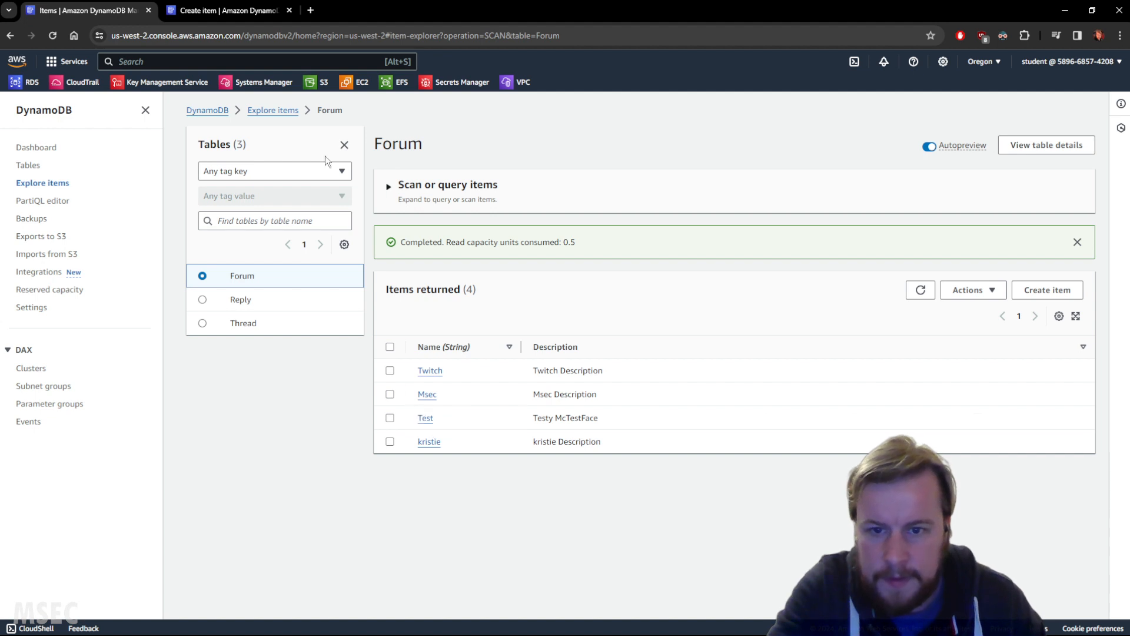
left_click(216, 11)
left_click(298, 269)
type("Test")
left_click(278, 301)
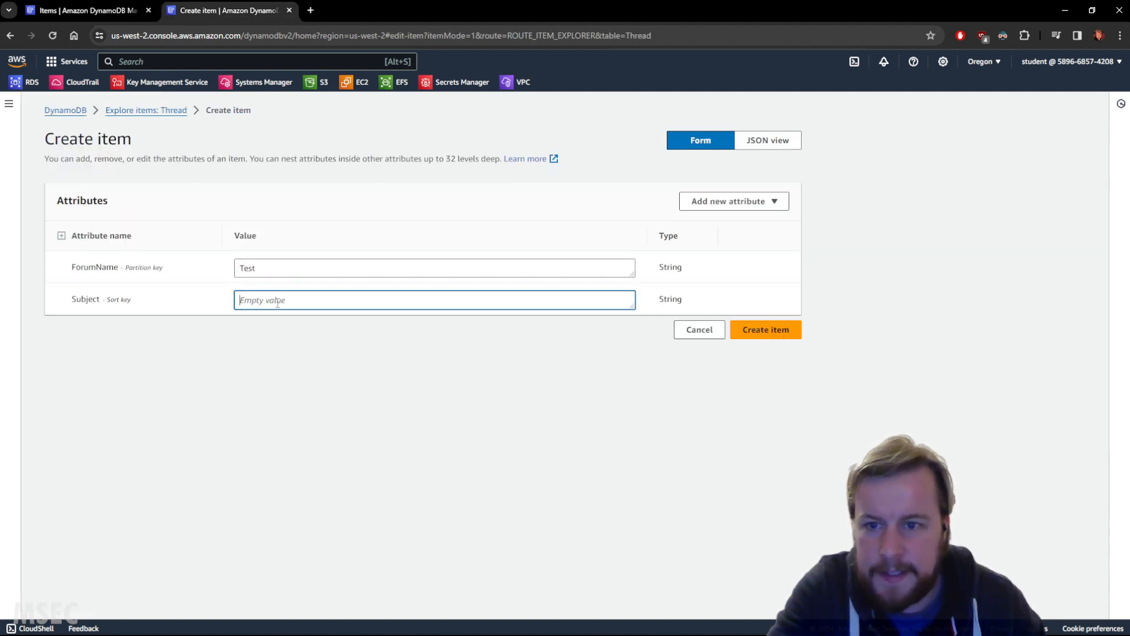
type("Test")
Step: Add a string attribute named CreationDate with the value "Test CreationDate" to the new Thread item
left_click(730, 200)
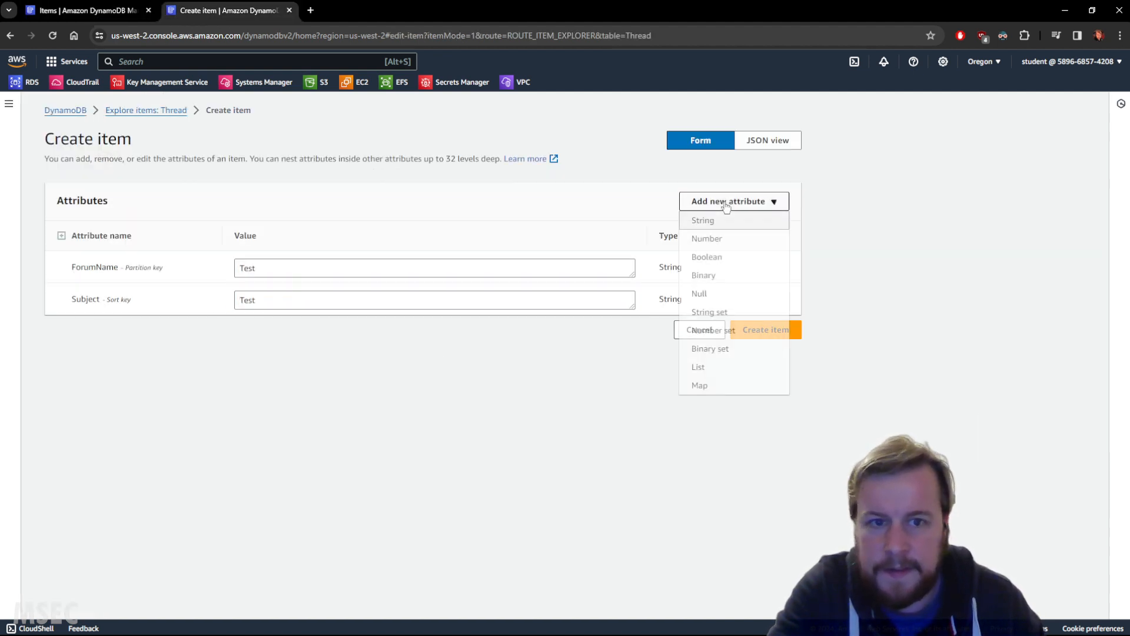
left_click(706, 221)
left_click(266, 333)
type("Test")
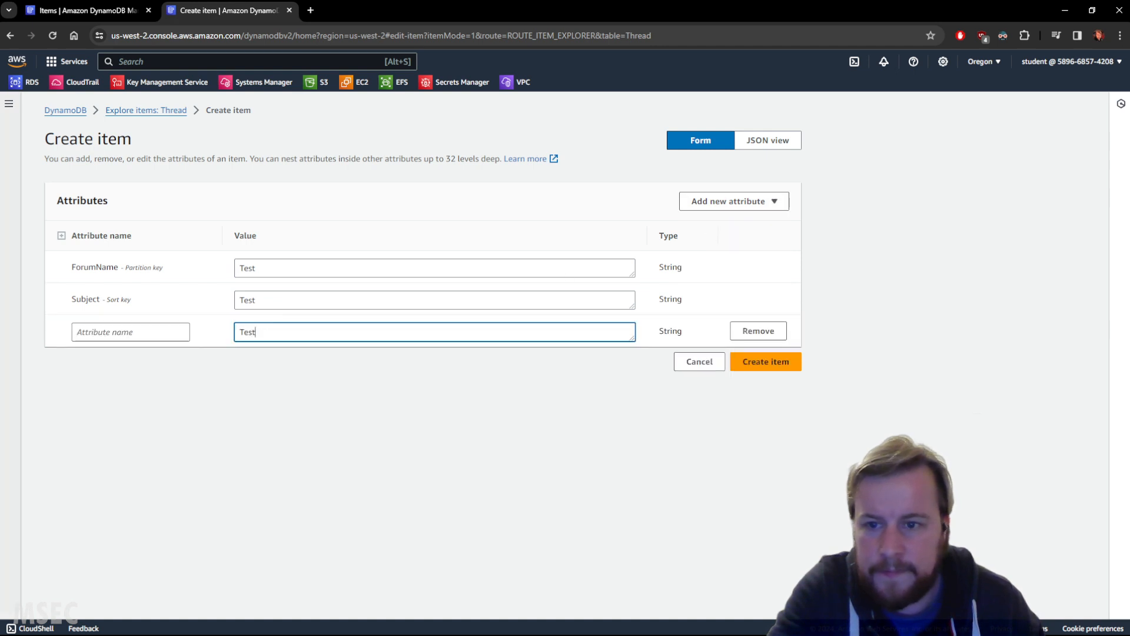
left_click(159, 332)
type("CreationDate")
left_click(323, 334)
type("CreationDate")
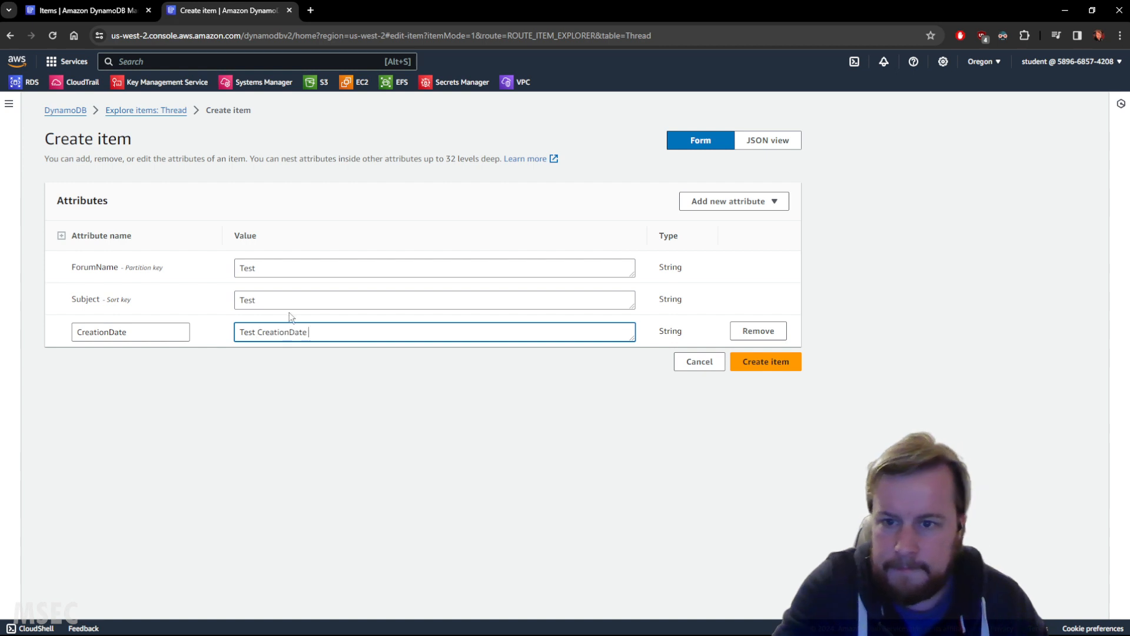
Step: Extend the Subject to "Test Subject" and create the Thread item
left_click(292, 303)
left_click(77, 299)
double_click(77, 298)
key("ctrl+c")
left_click(284, 302)
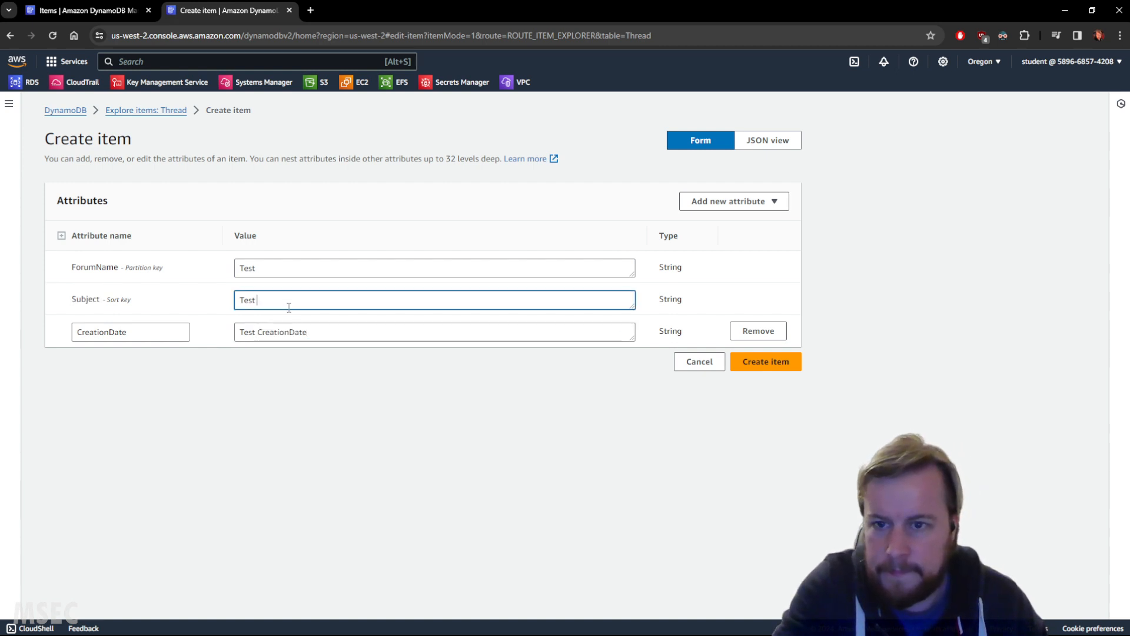
key("ctrl+v")
left_click(775, 366)
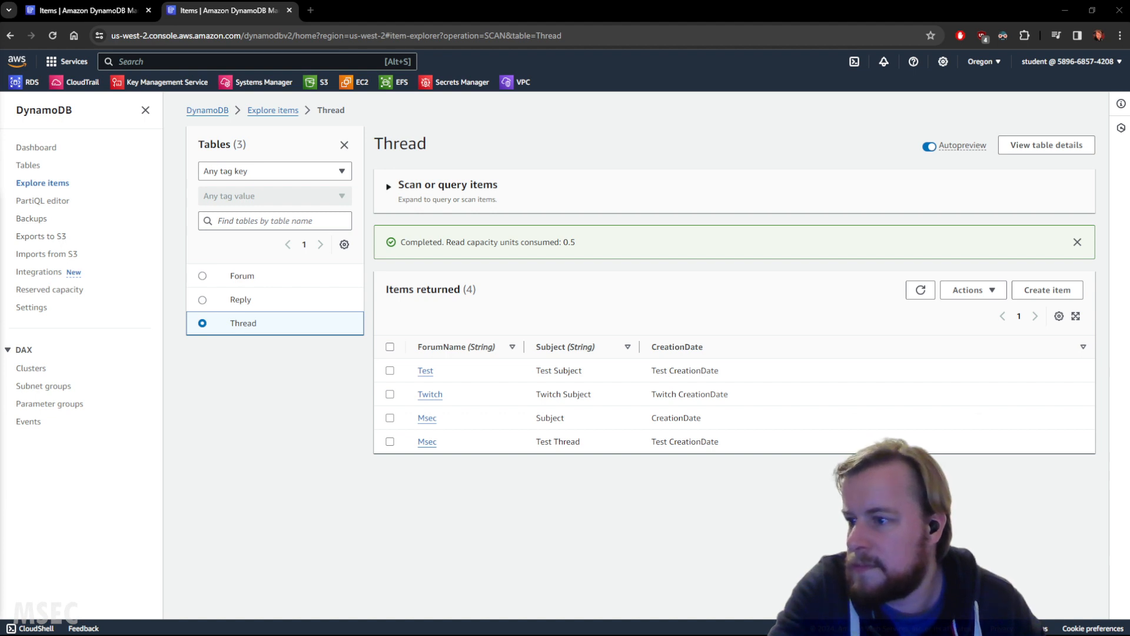
Step: Bring up the Cloud Academy lab window, run the validation check for the Thread table, and move the window away
left_click_drag(0, 224, 264, 94)
left_click(467, 244)
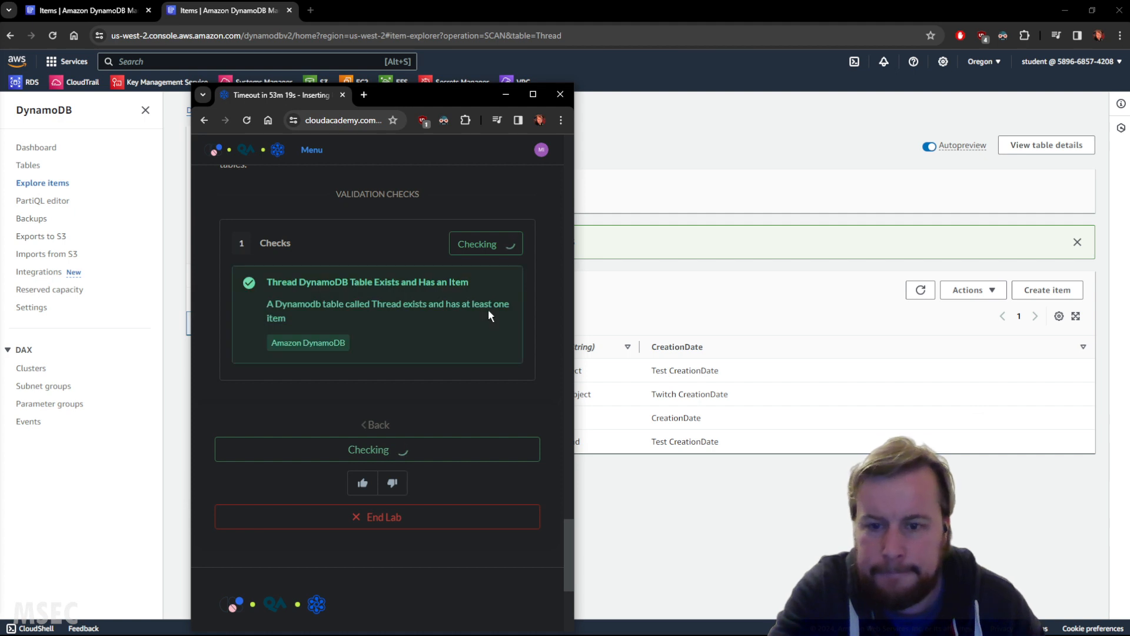
left_click_drag(326, 94, 0, 120)
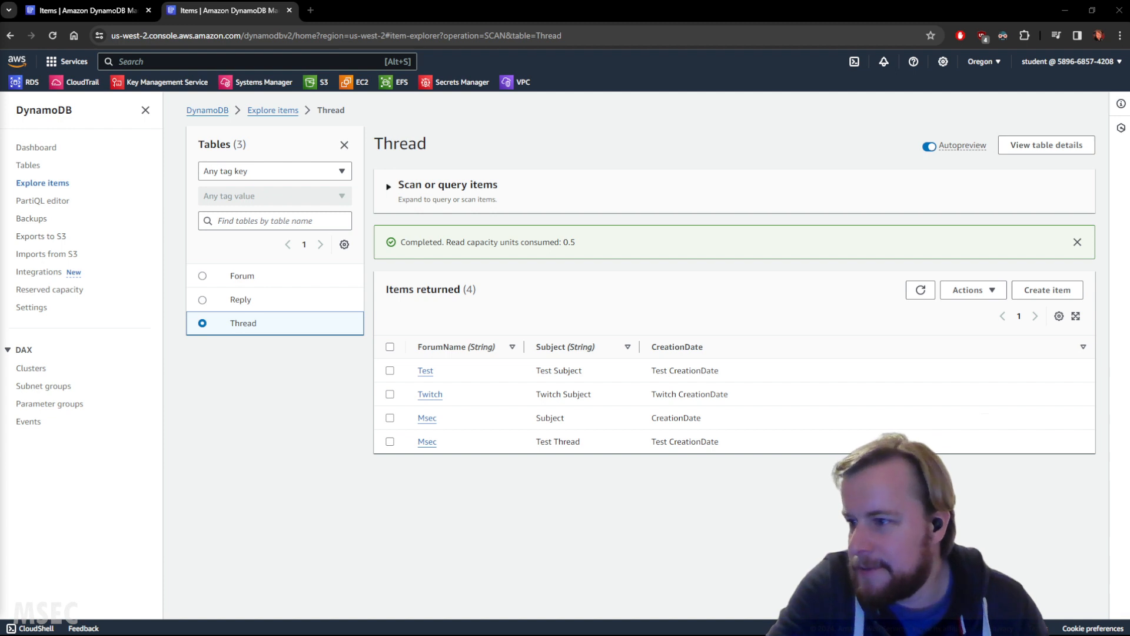
Step: Change the Description of the Forum table's Test item to "Testy McTestFace update to its contents" and save the item
left_click(248, 277)
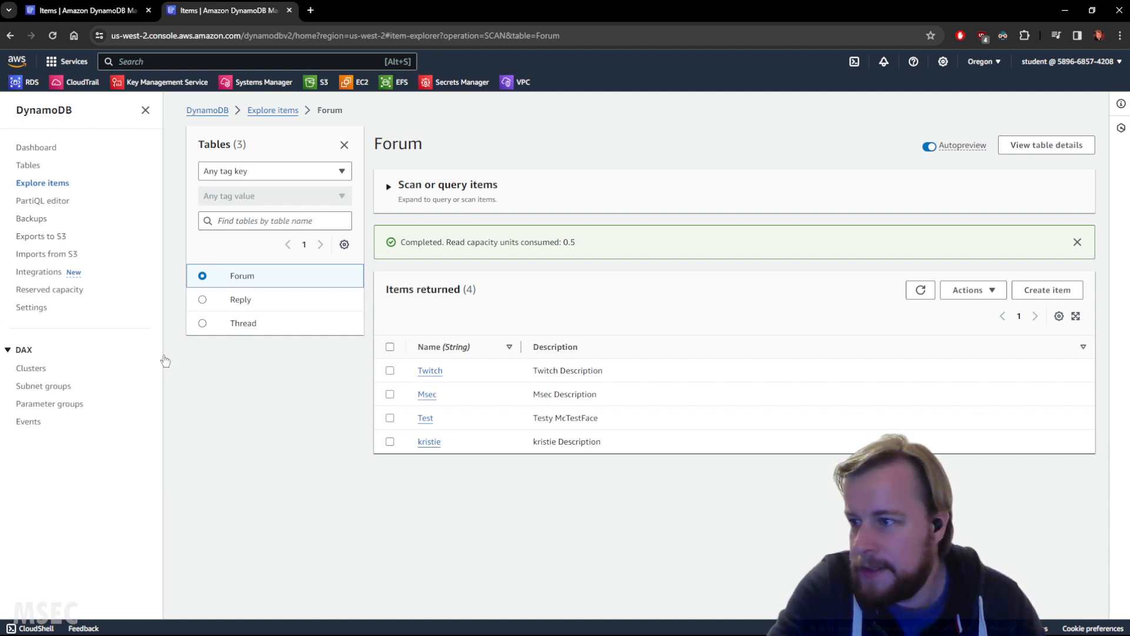
left_click(426, 418)
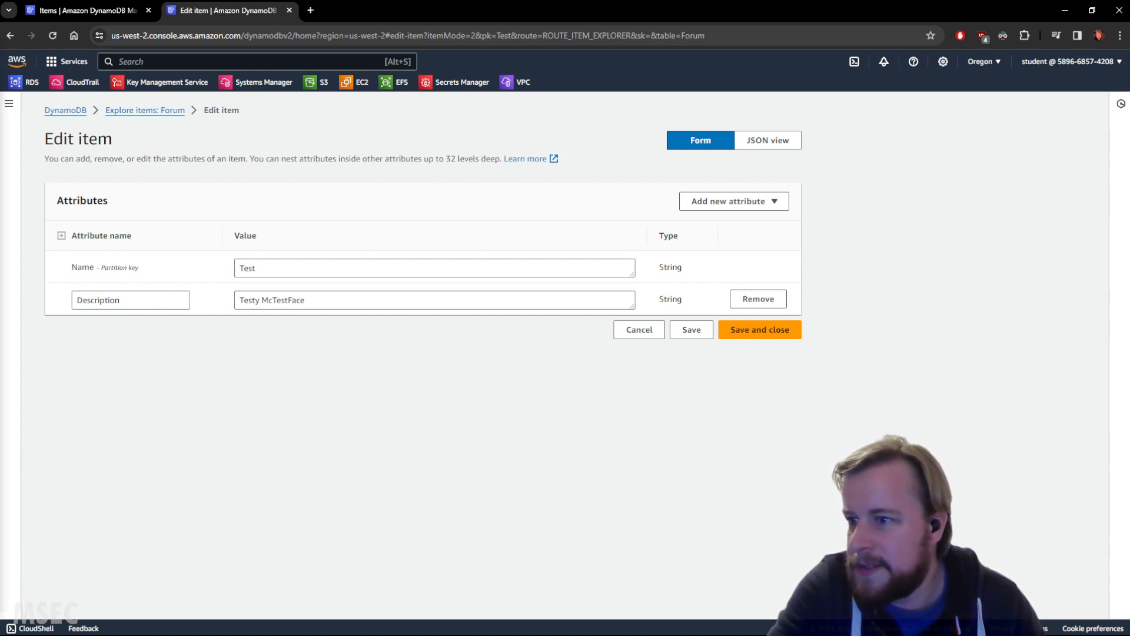
left_click(395, 300)
type("update to its contents")
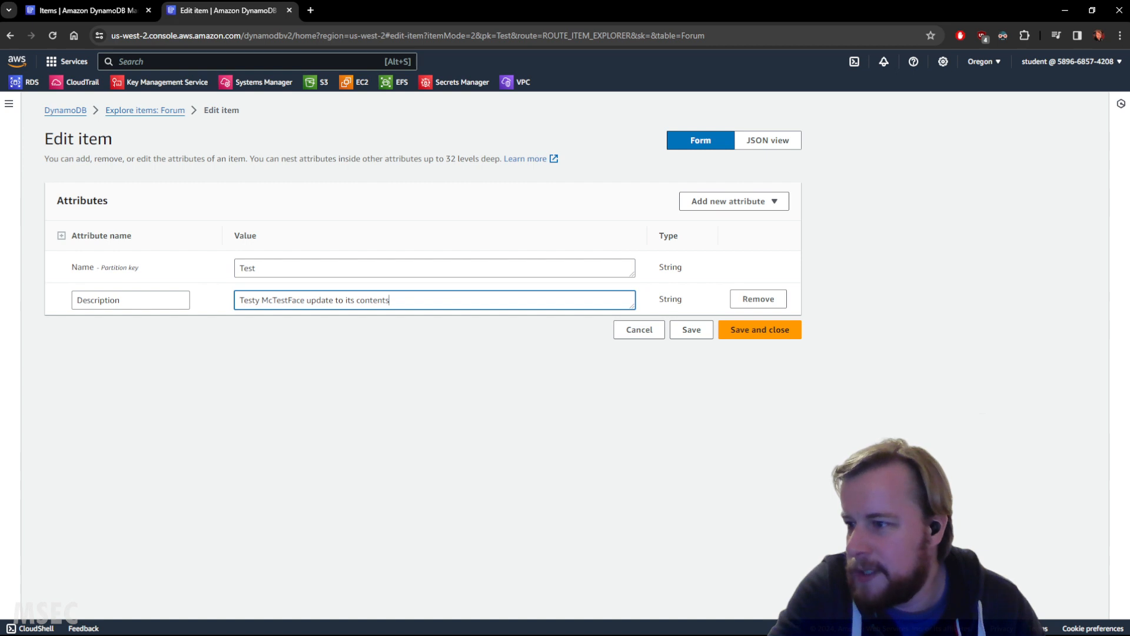
left_click(782, 339)
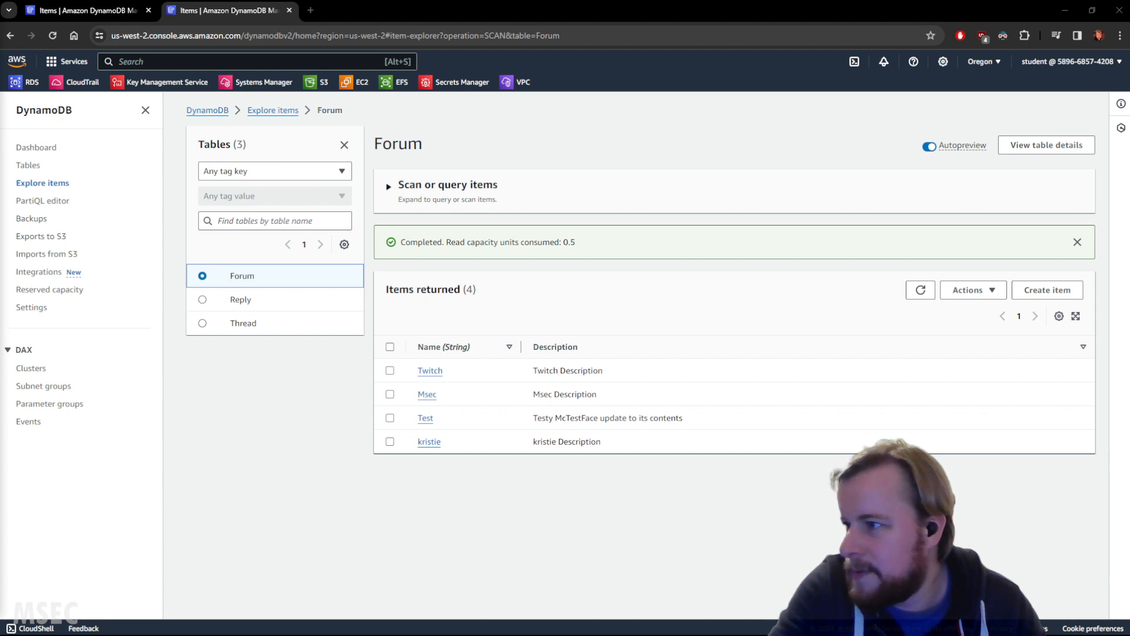
Step: Scan the Thread table in the PartiQL editor and rerun the generated SELECT * FROM "Thread" query
left_click(38, 201)
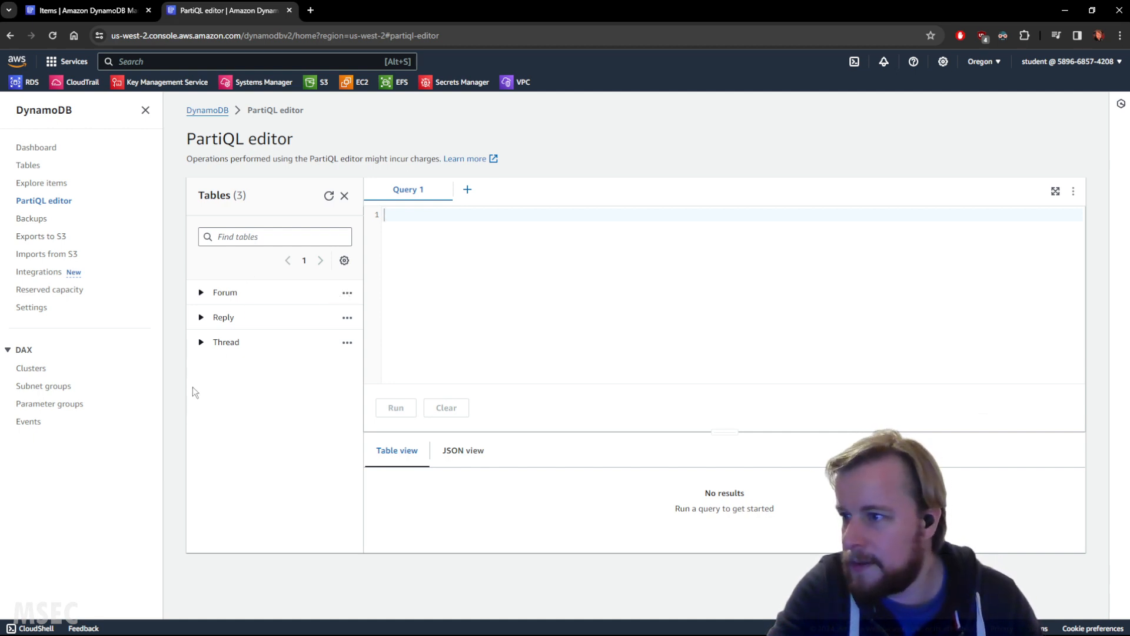
left_click(346, 342)
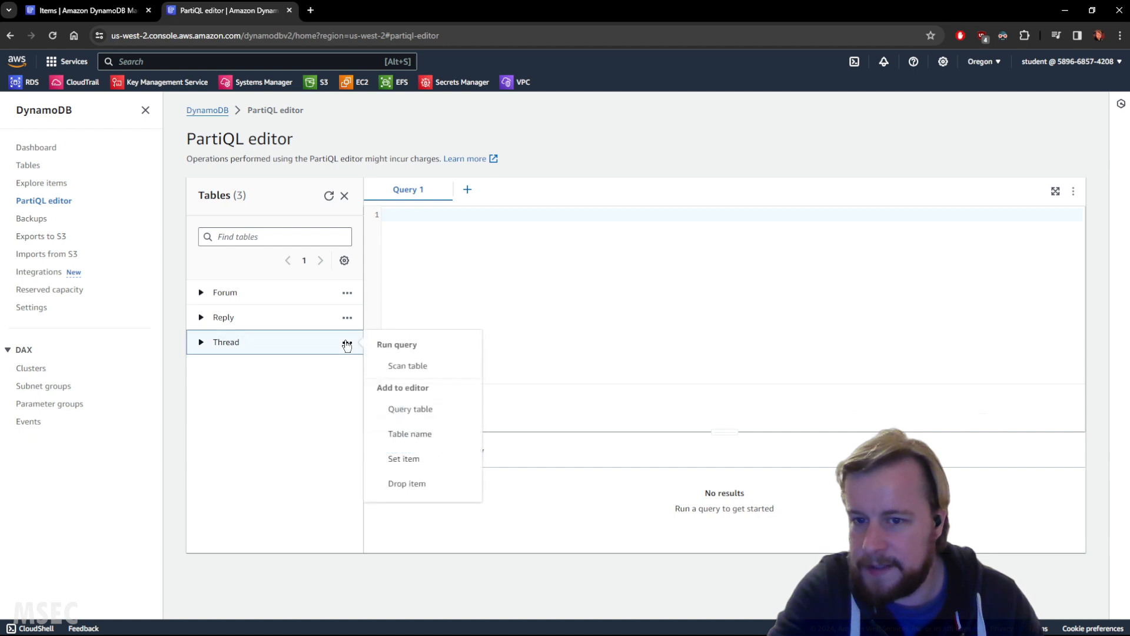
left_click(397, 365)
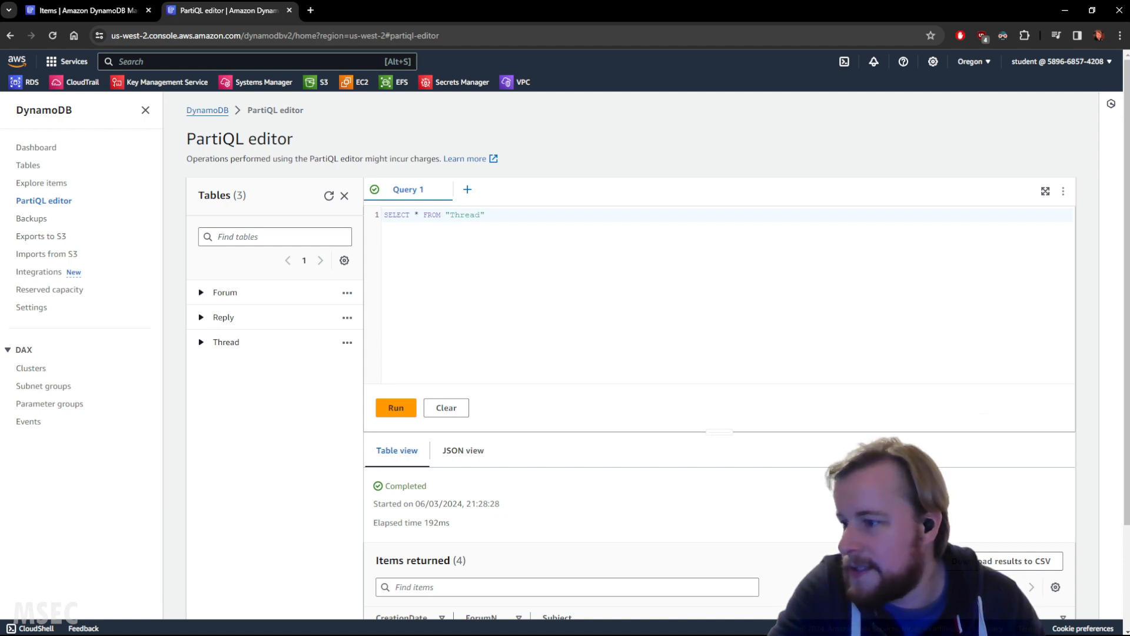
left_click(401, 408)
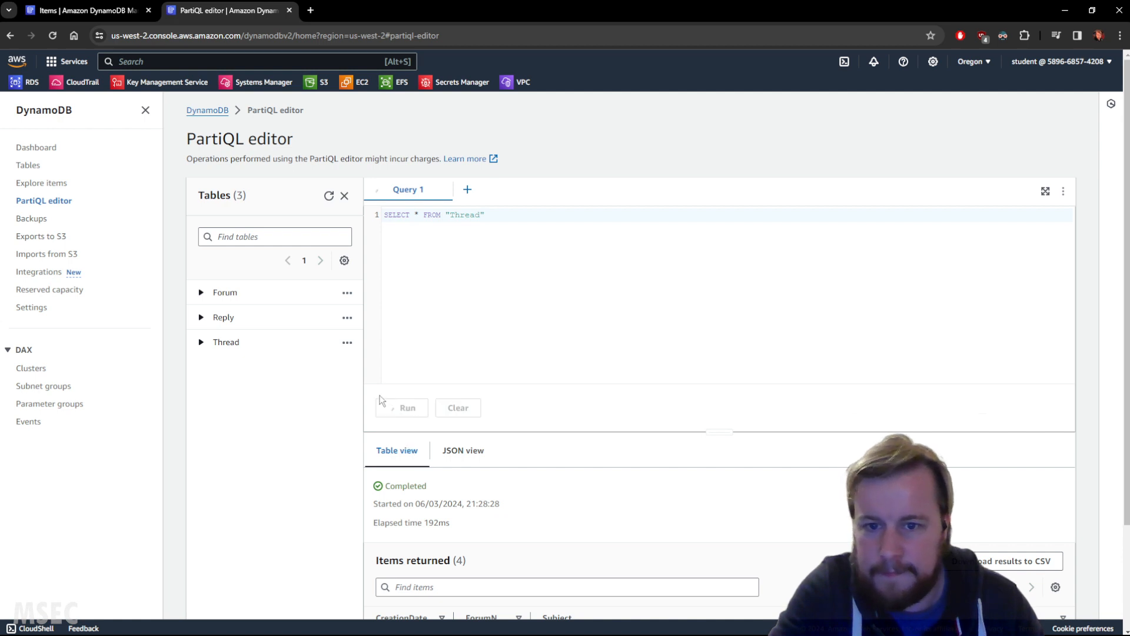
scroll(647, 412, "down", 2)
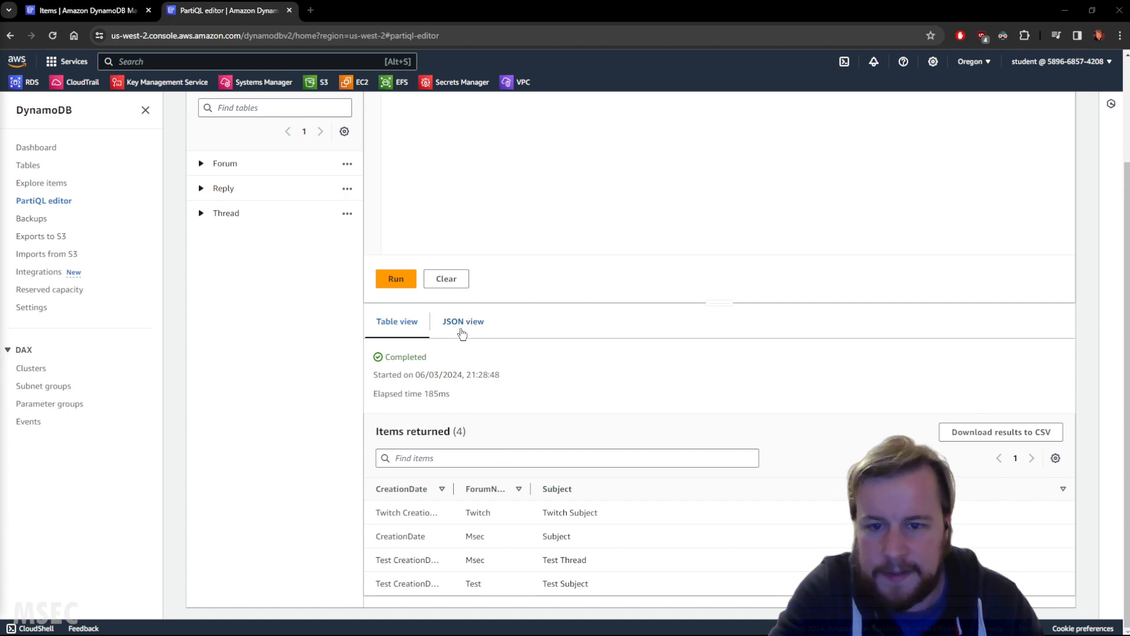
Step: Compare the Thread query results in JSON view and table view
left_click(463, 329)
left_click(377, 324)
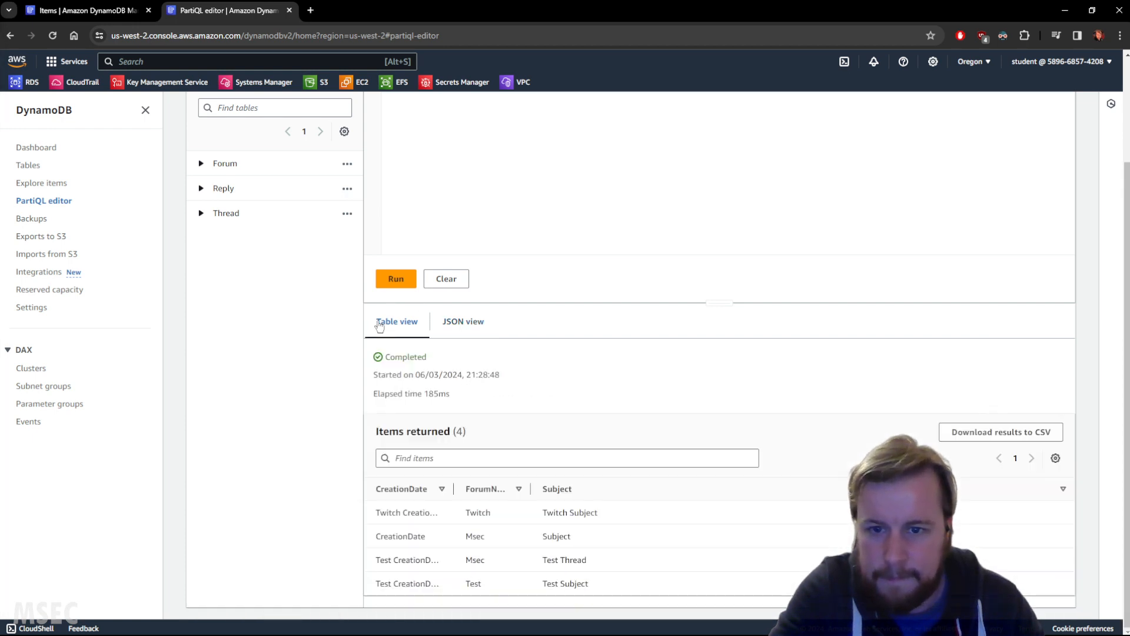
left_click(451, 328)
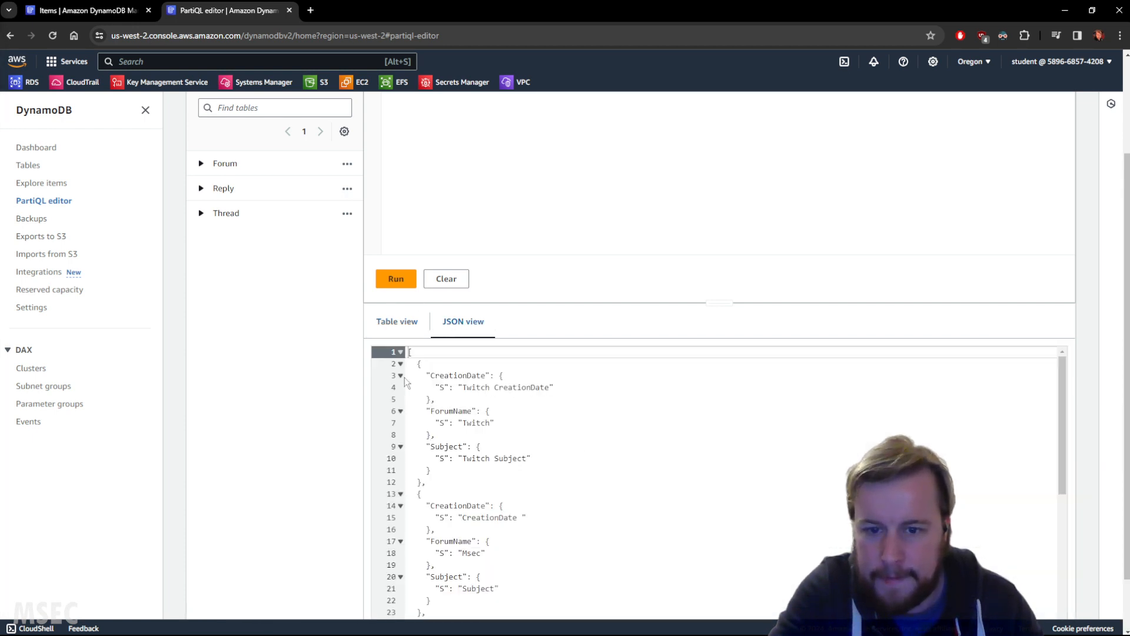
left_click(401, 324)
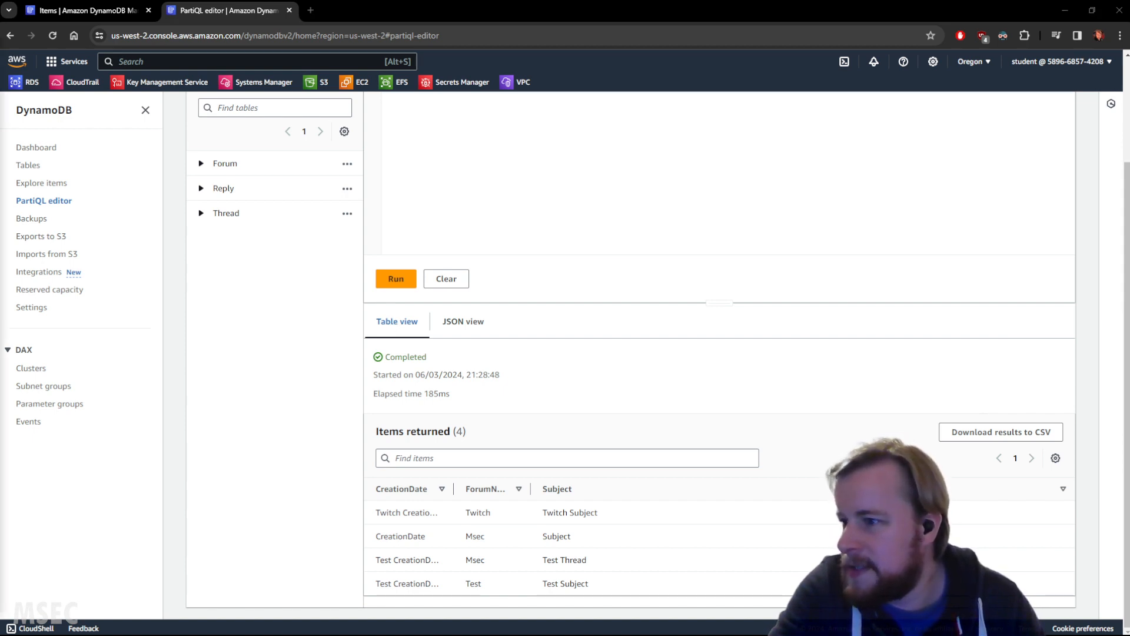
Step: Replace the query with SELECT * FROM "Thread" WHERE "Subject" = 'Intro to cool stuff' and run it
scroll(462, 313, "up", 3)
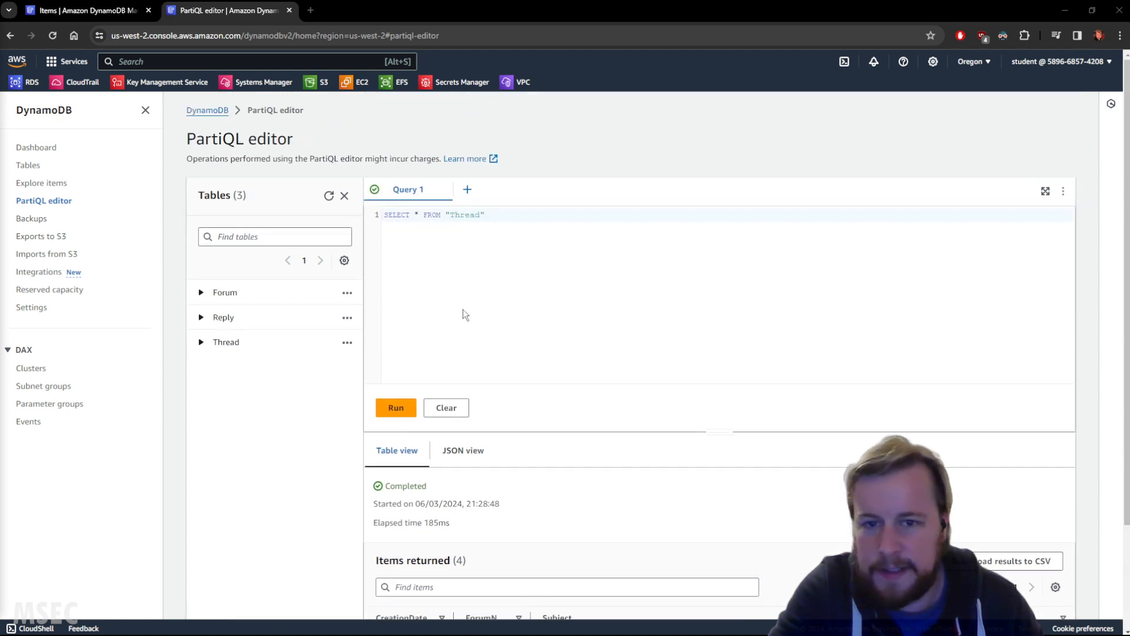
left_click_drag(383, 214, 601, 216)
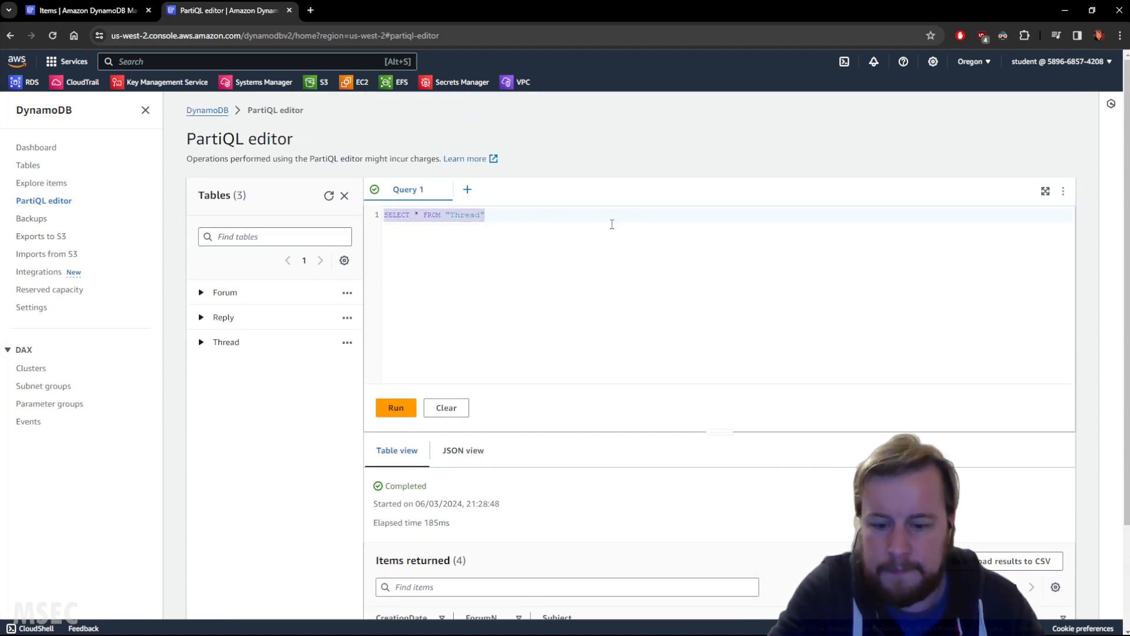
type("SELECT * FROM \"Thread\" WHERE \"Subject\" = 'Intro to cool stuff'")
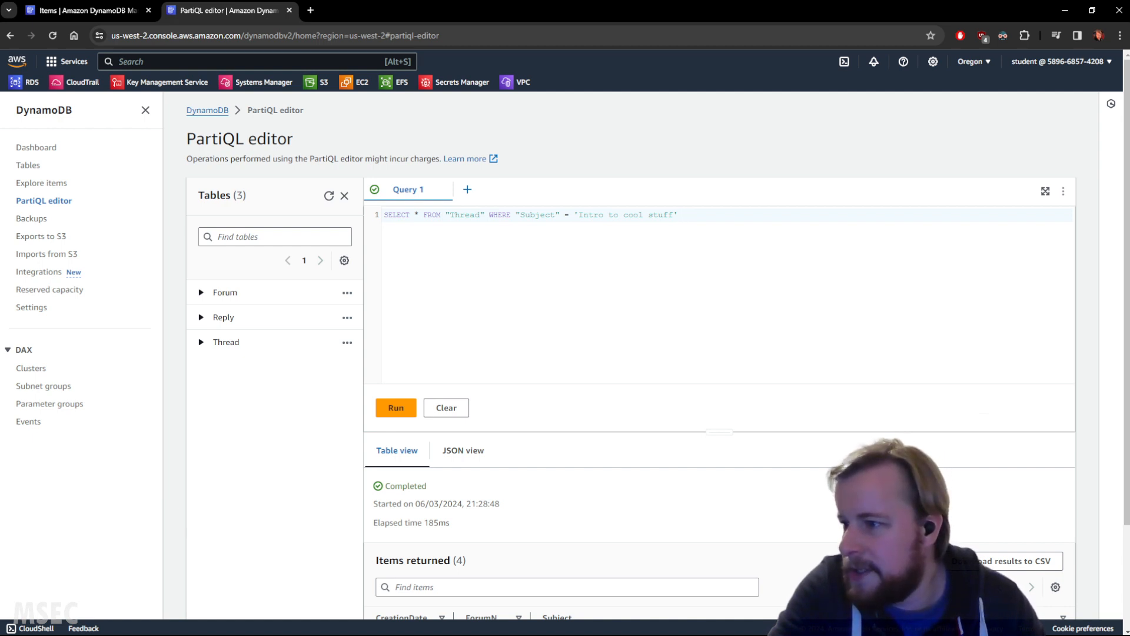
left_click(392, 406)
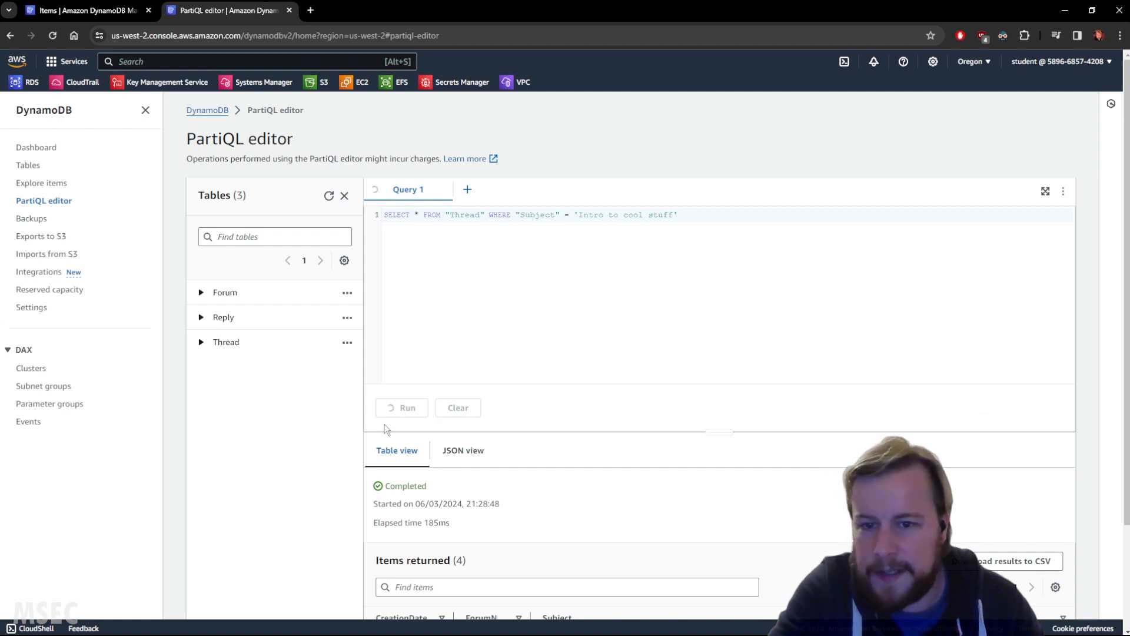
scroll(584, 406, "down", 2)
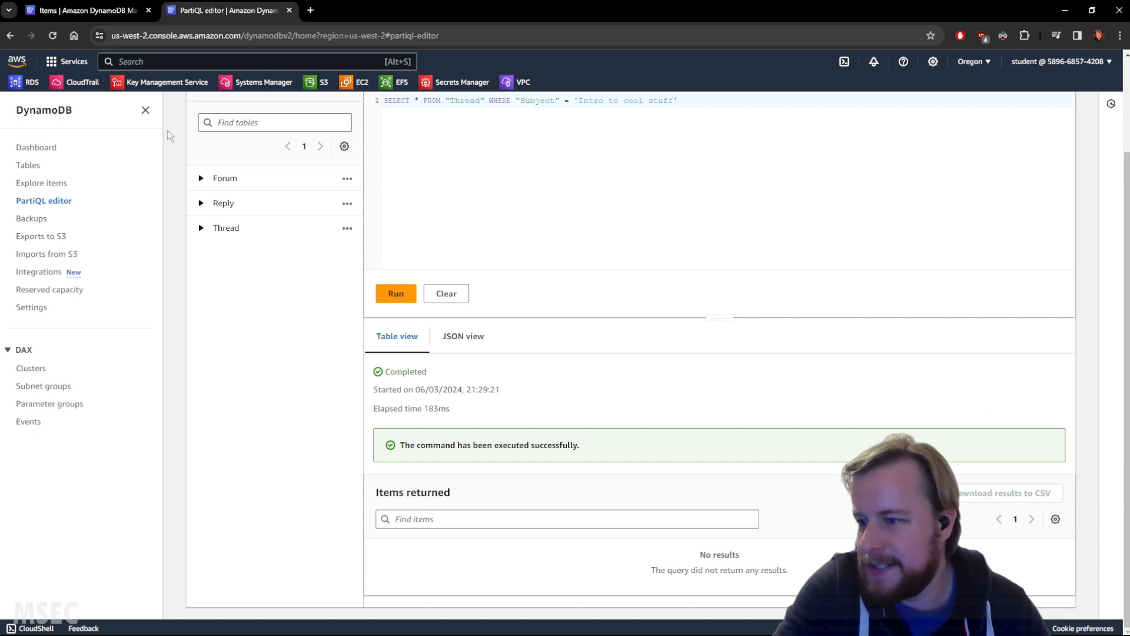
Step: Copy the value "Subject" from the Subject column of the Thread table's Msec item
left_click(83, 10)
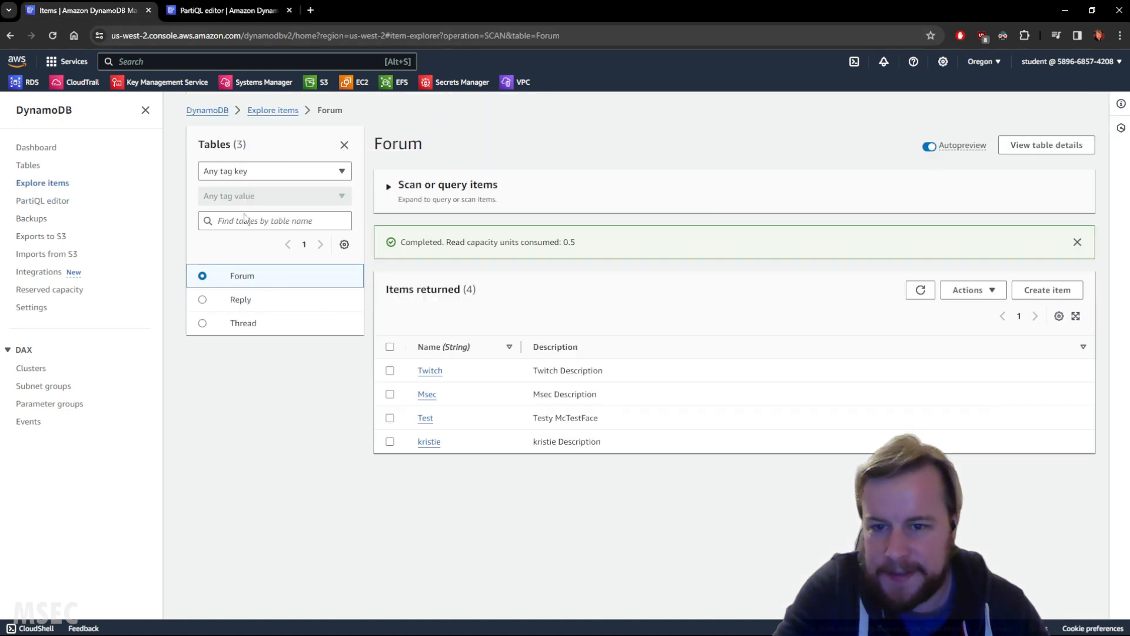
left_click(232, 10)
scroll(530, 302, "up", 2)
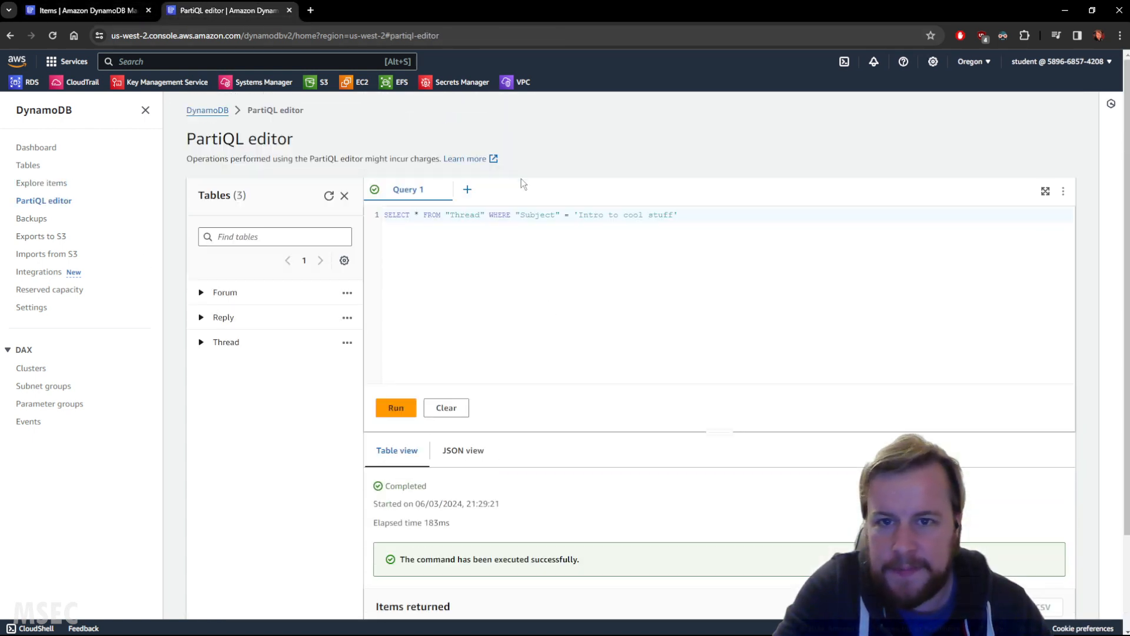
left_click(82, 10)
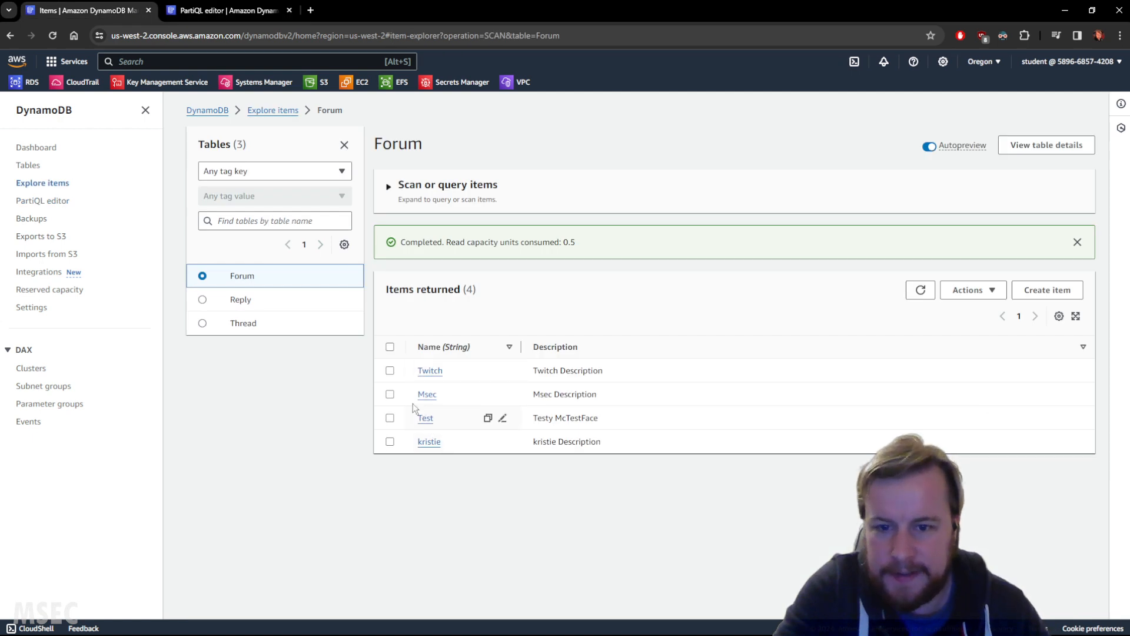
left_click(244, 318)
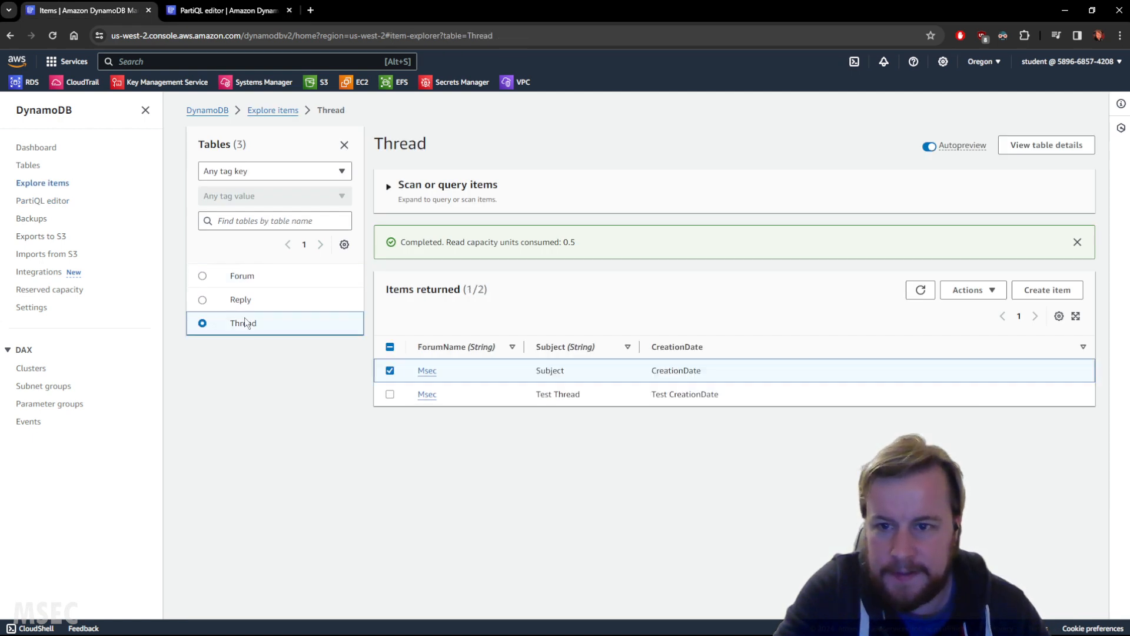
double_click(551, 370)
key("ctrl+c")
Step: Change the PartiQL query's Subject condition to 'Subject', run the query and view the returned items
left_click(223, 10)
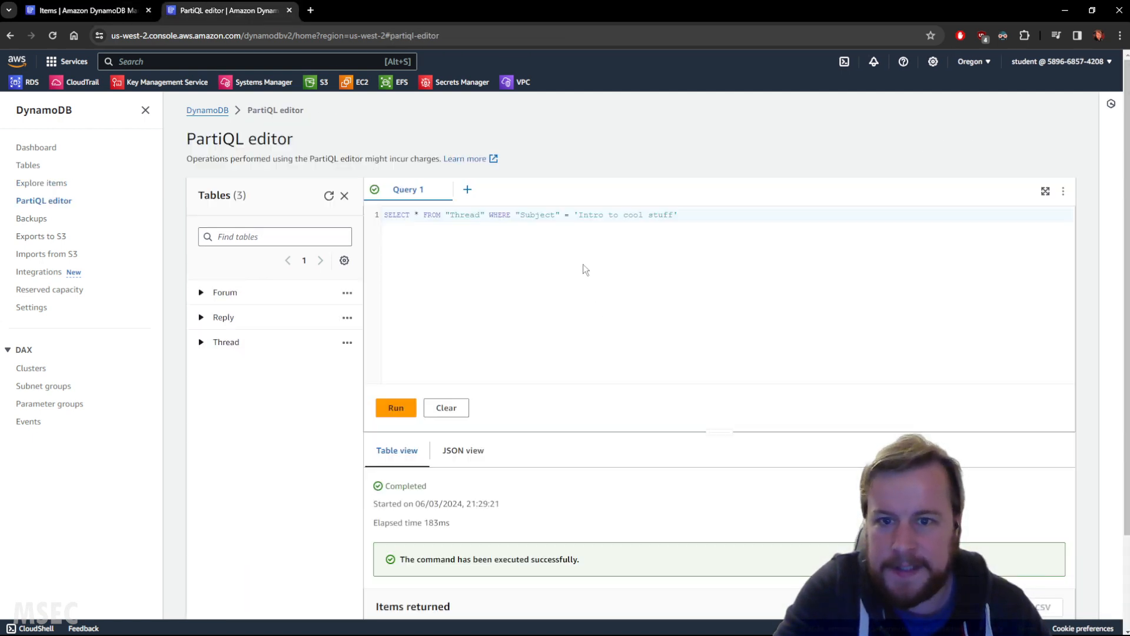
left_click_drag(580, 214, 675, 214)
key("ctrl+v")
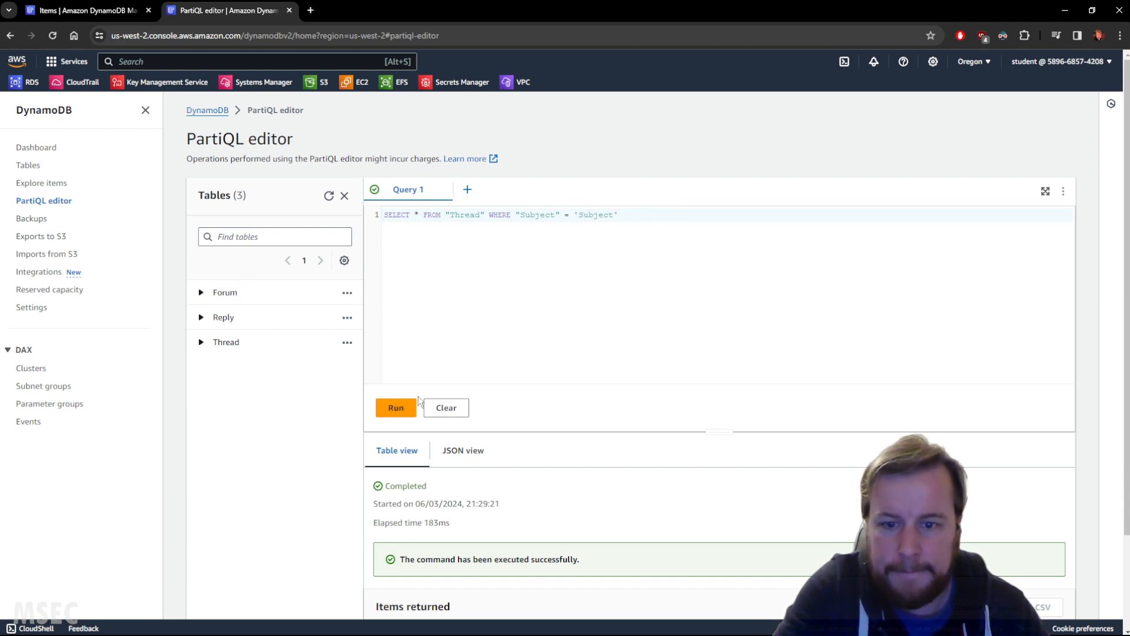
scroll(598, 414, "down", 1)
scroll(599, 417, "down", 2)
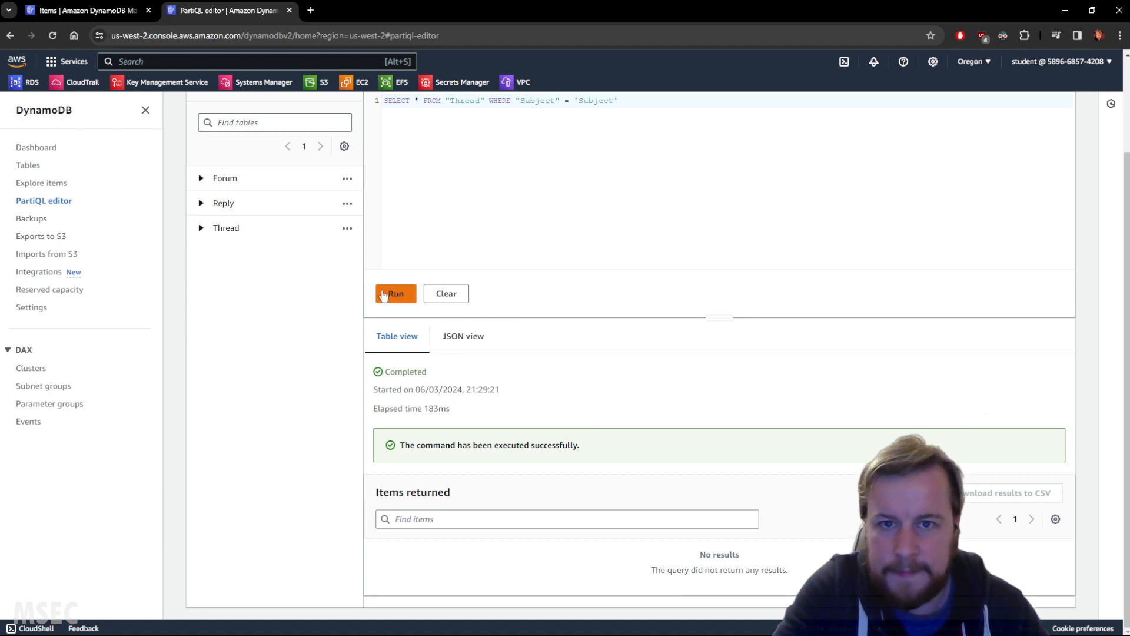
left_click(395, 297)
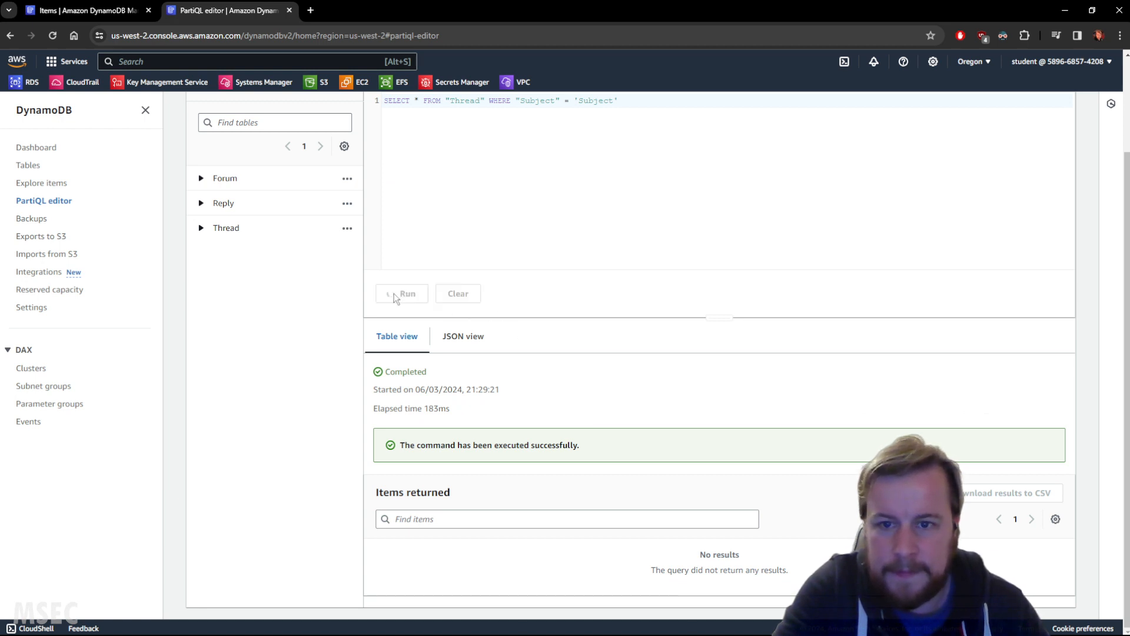
scroll(538, 404, "down", 1)
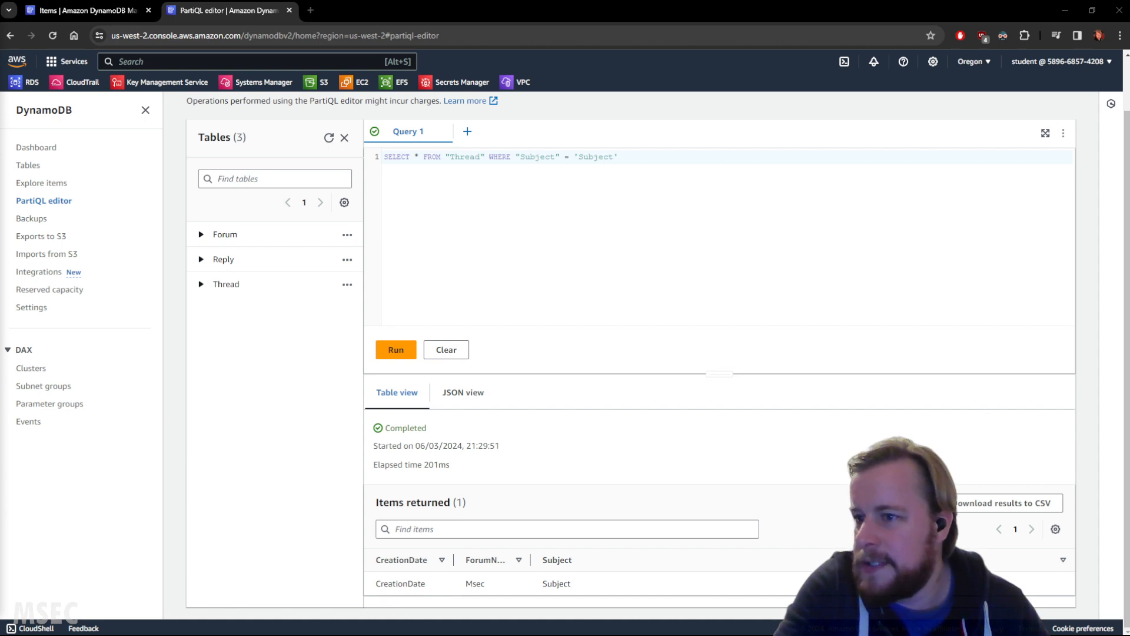
Step: Delete the Thread table together with its CloudWatch alarms, confirming with "confirm", and refresh the DynamoDB tables list
left_click(48, 150)
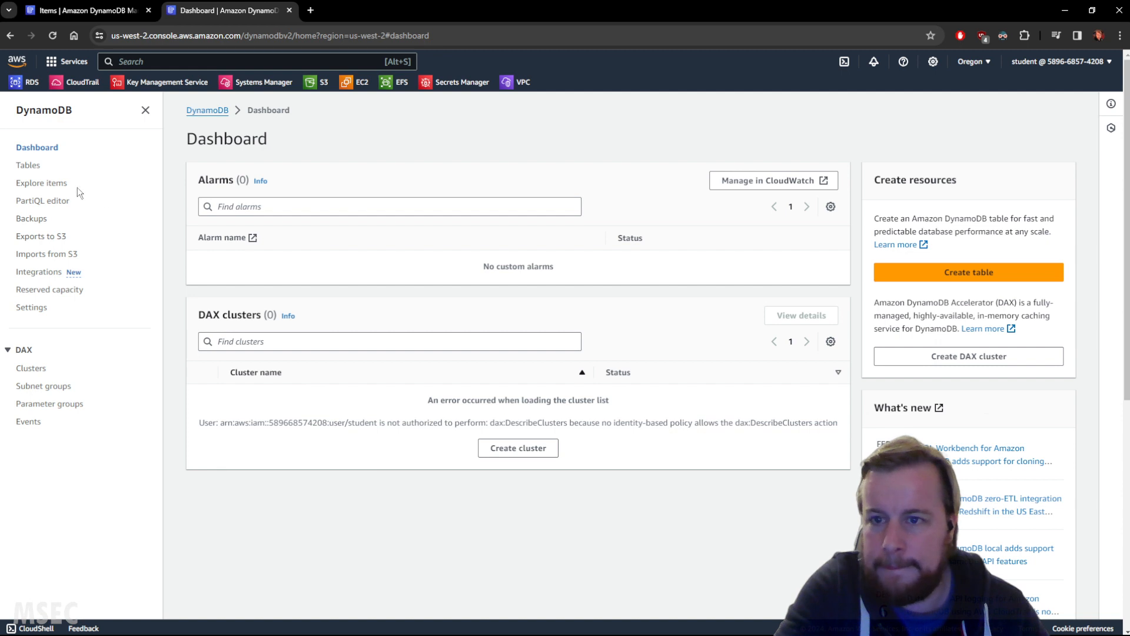
left_click(29, 166)
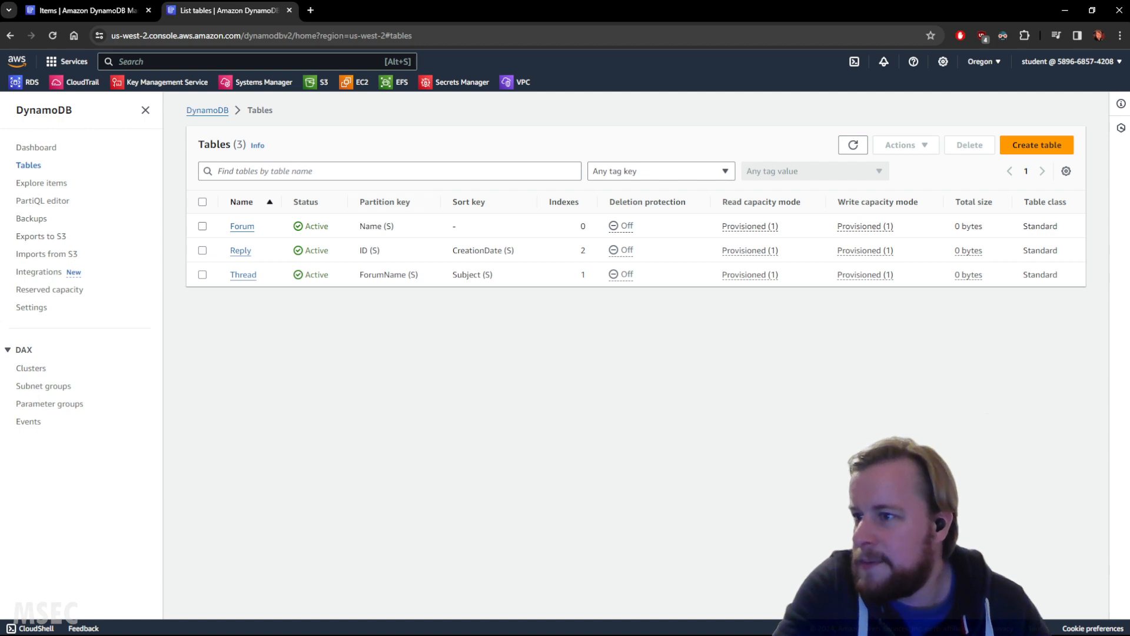
left_click(202, 274)
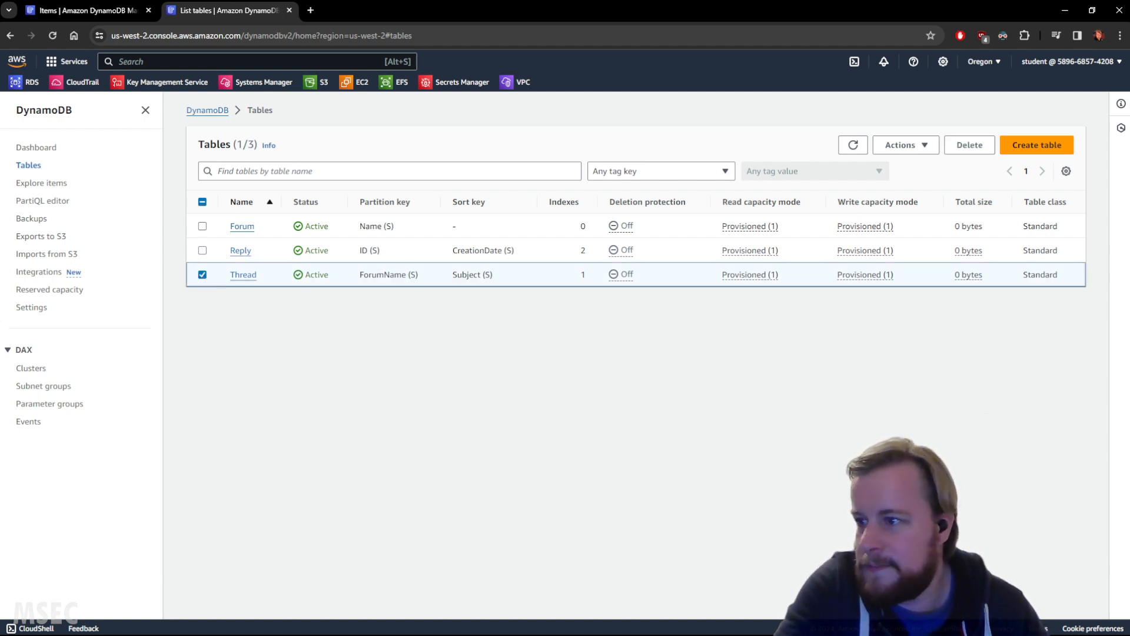
left_click(966, 146)
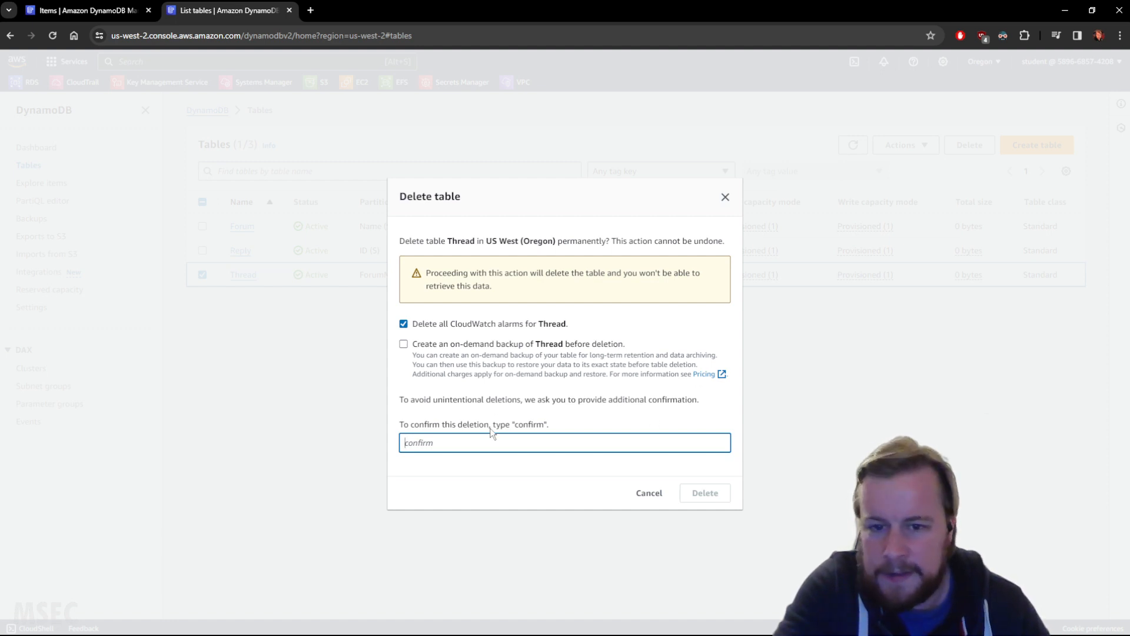
double_click(536, 424)
key("ctrl+c")
left_click(505, 442)
key("ctrl+v")
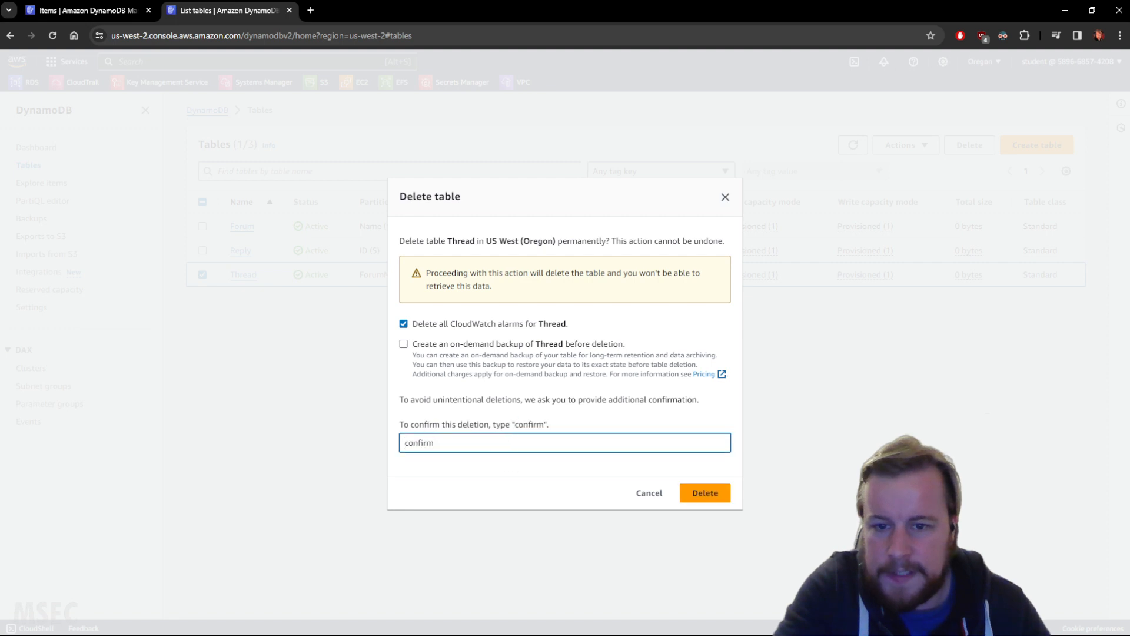
left_click(705, 501)
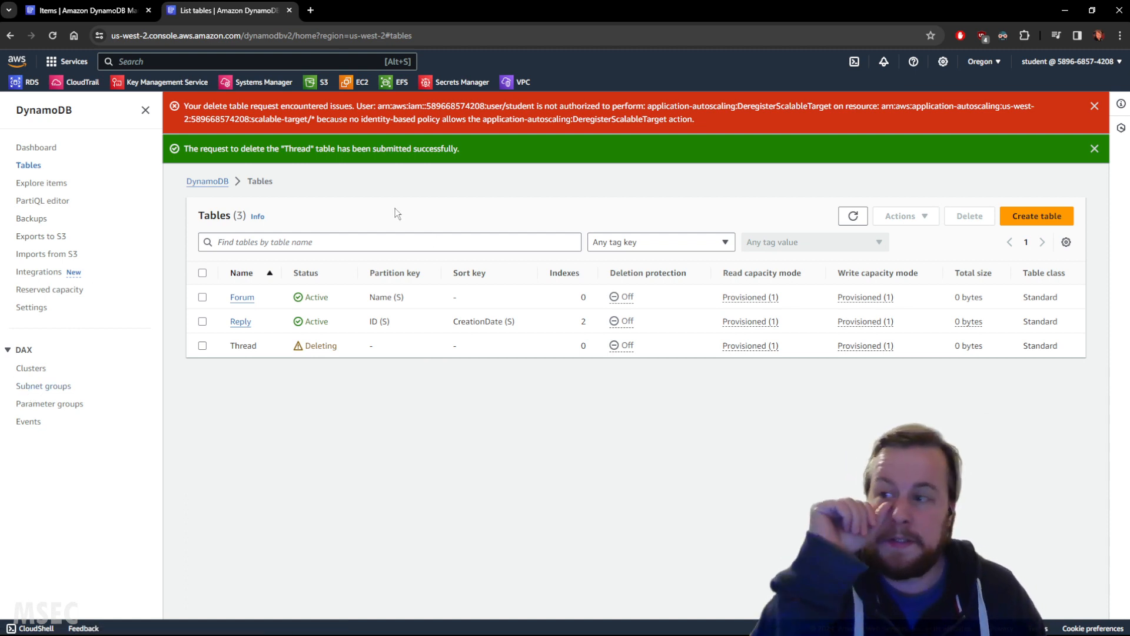
left_click(853, 216)
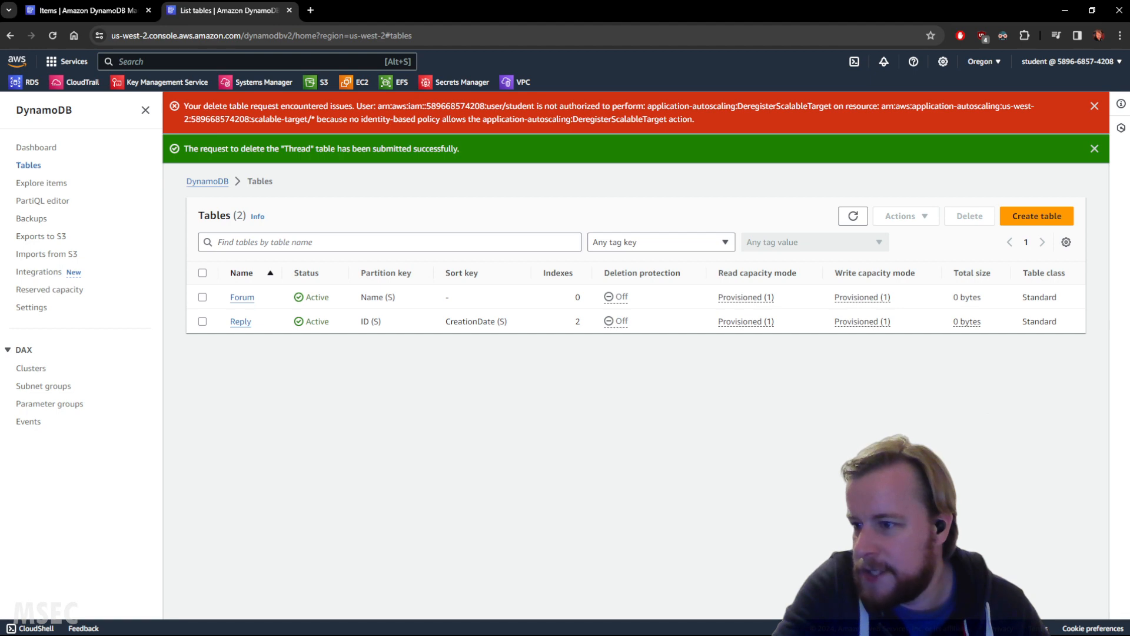
Step: Switch to the Cloud Academy lab page, run the Deleted the DynamoDB Table validation check, and move the lab window out of the way
key("alt+Tab")
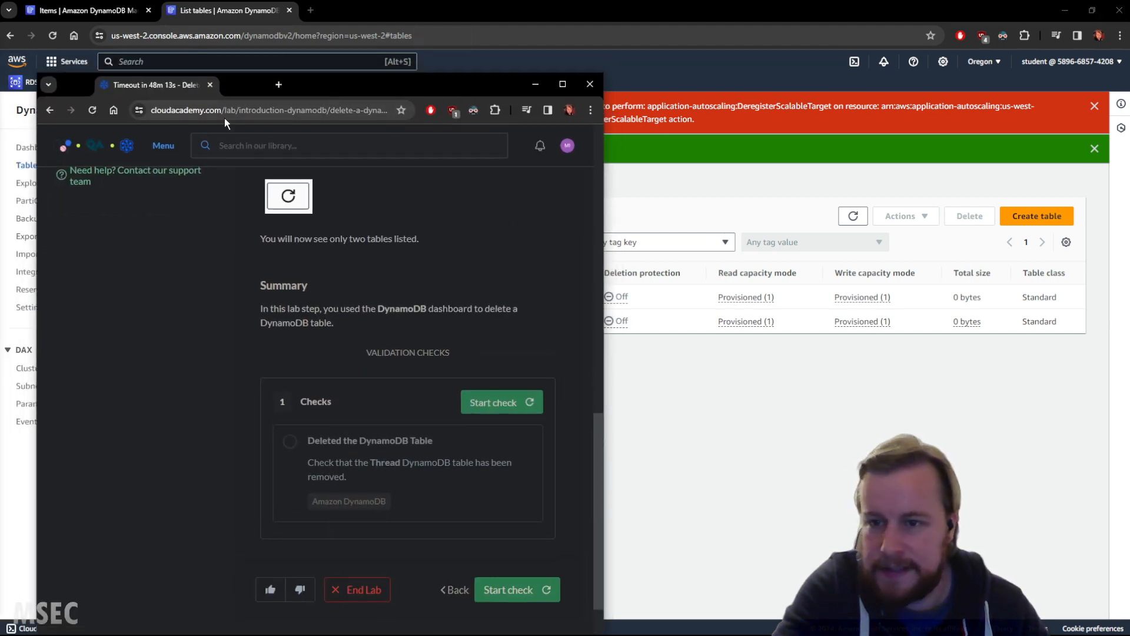
left_click(496, 401)
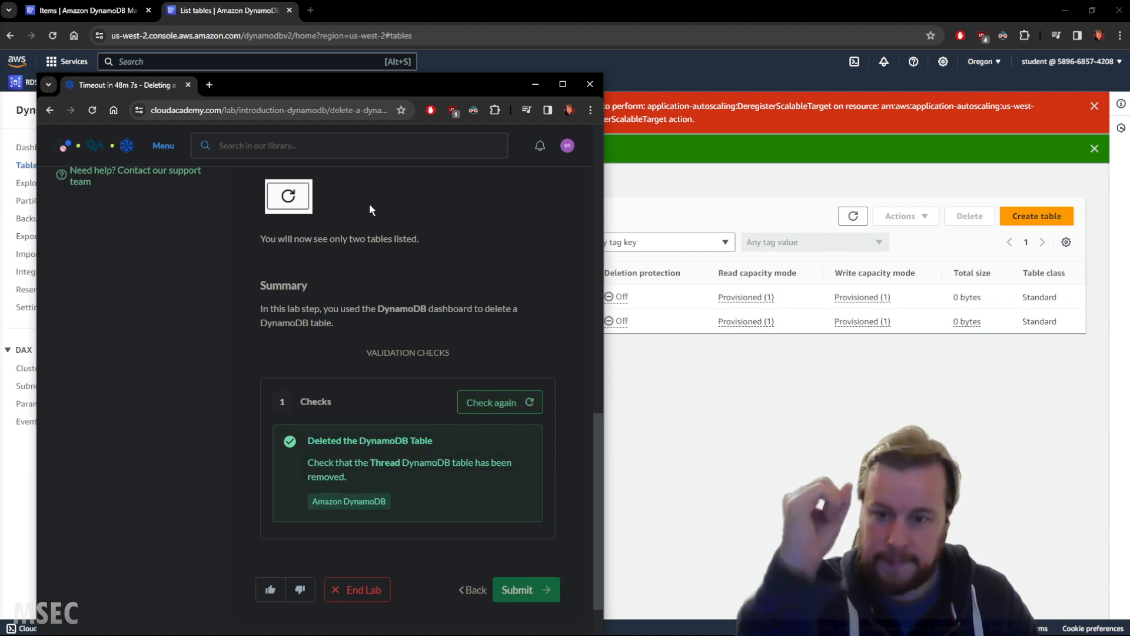
left_click_drag(141, 86, 0, 128)
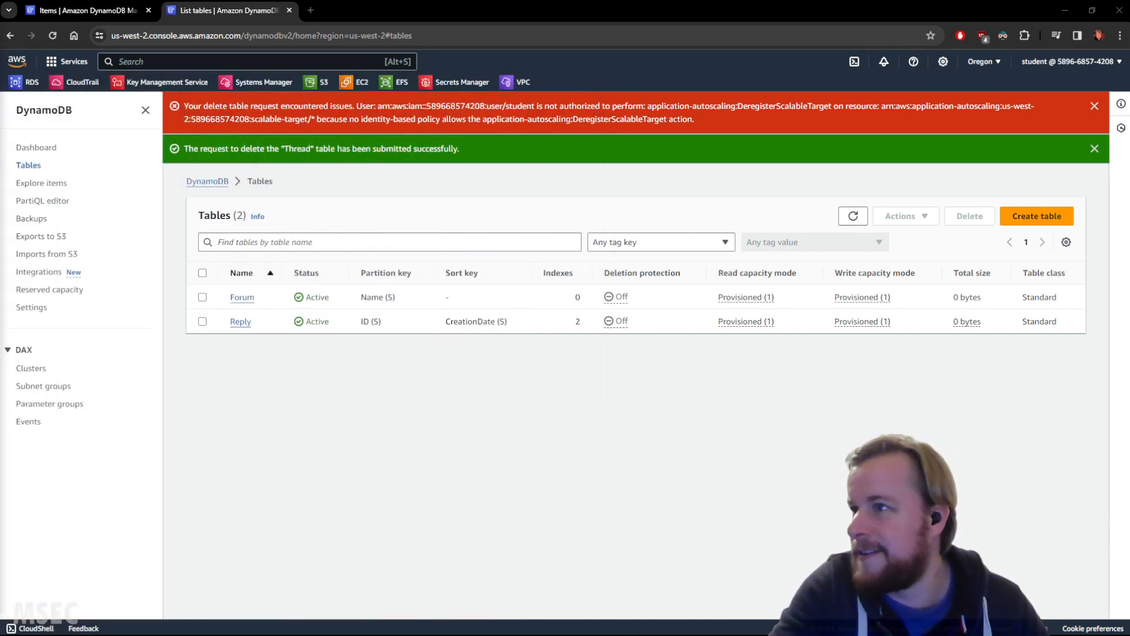